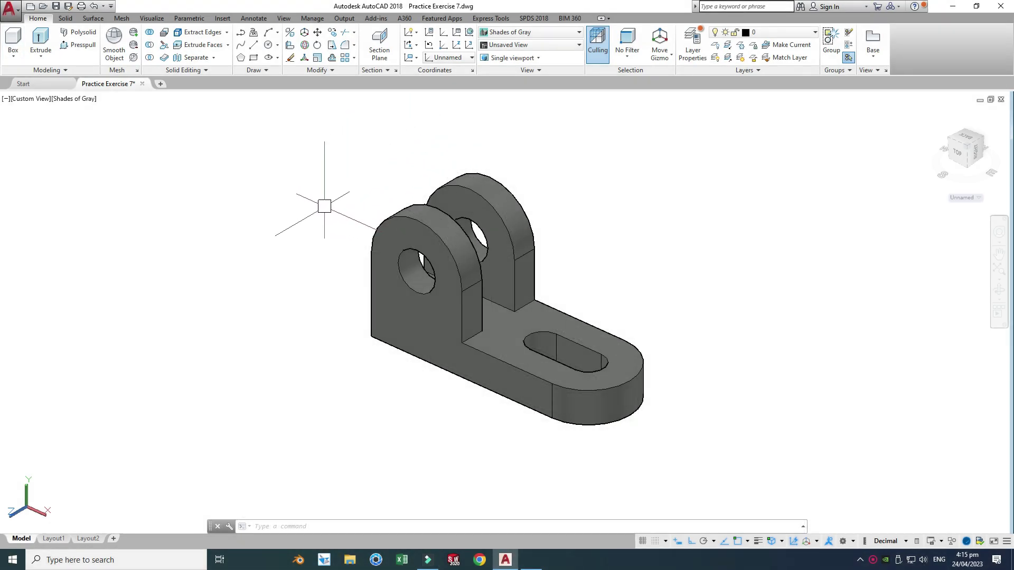
- Check the bracket reference sketch and create a new drawing from the acad -Named Plot Styles template
left_click(530, 562)
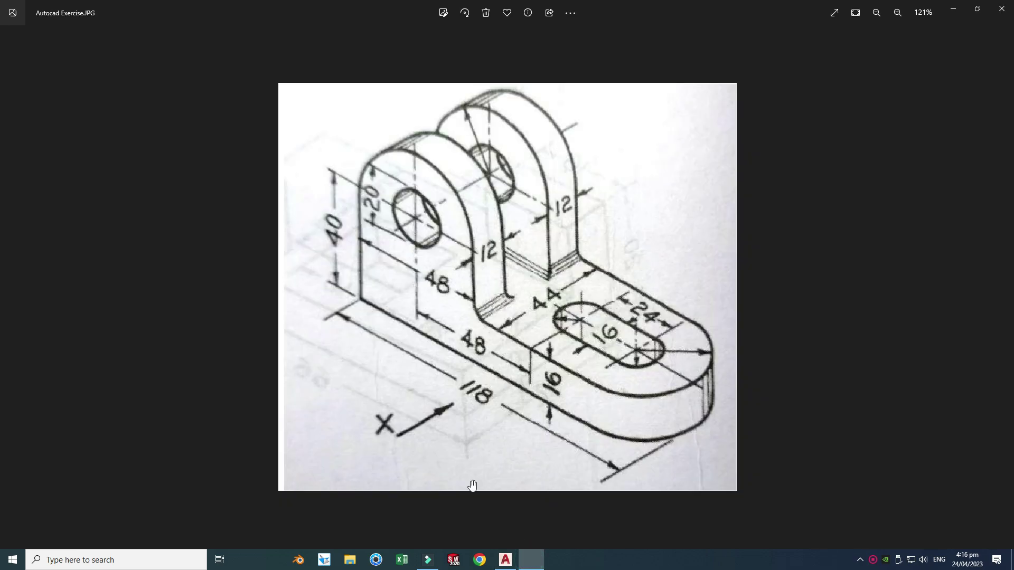
left_click(503, 560)
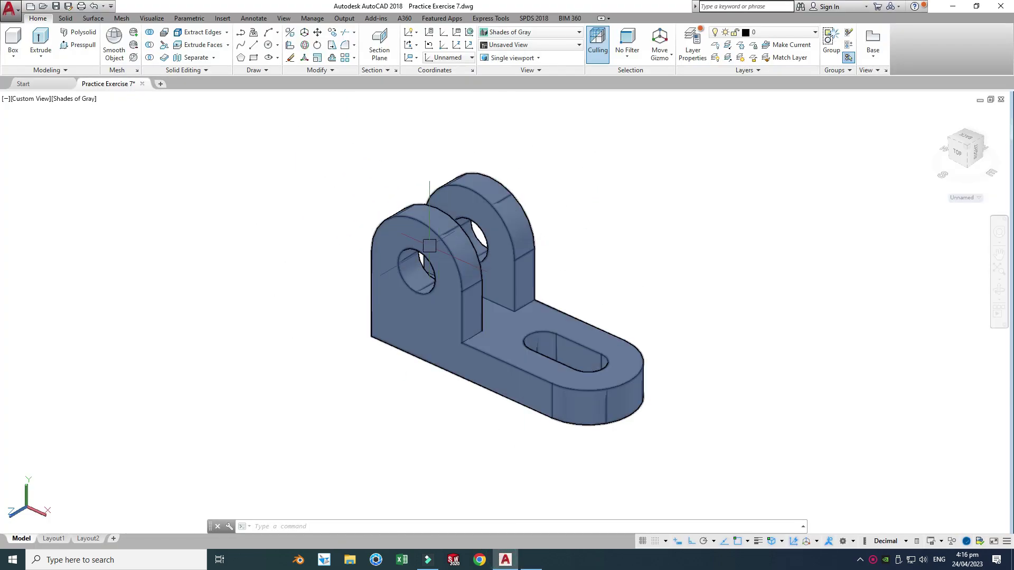
left_click(11, 9)
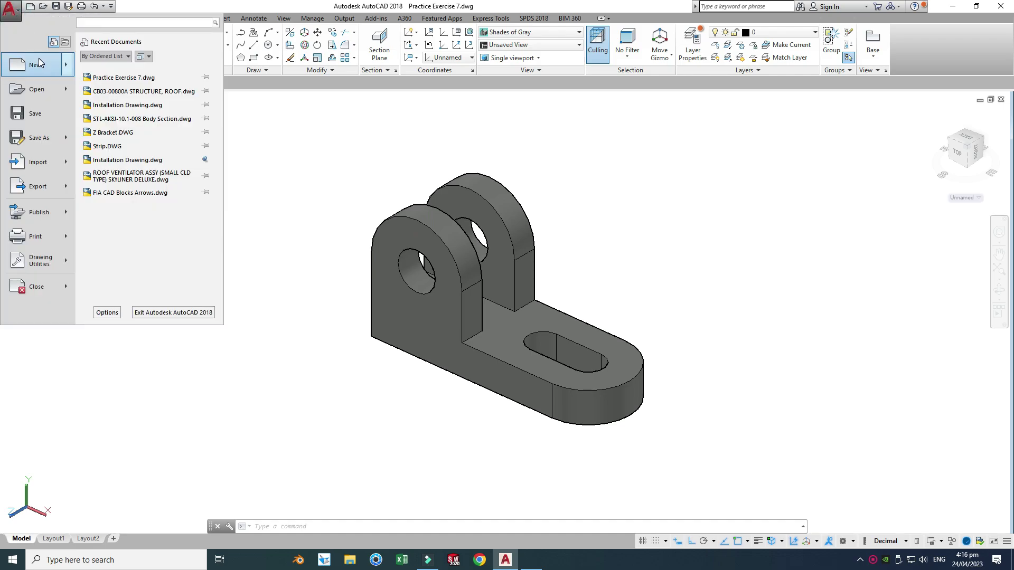
left_click(41, 64)
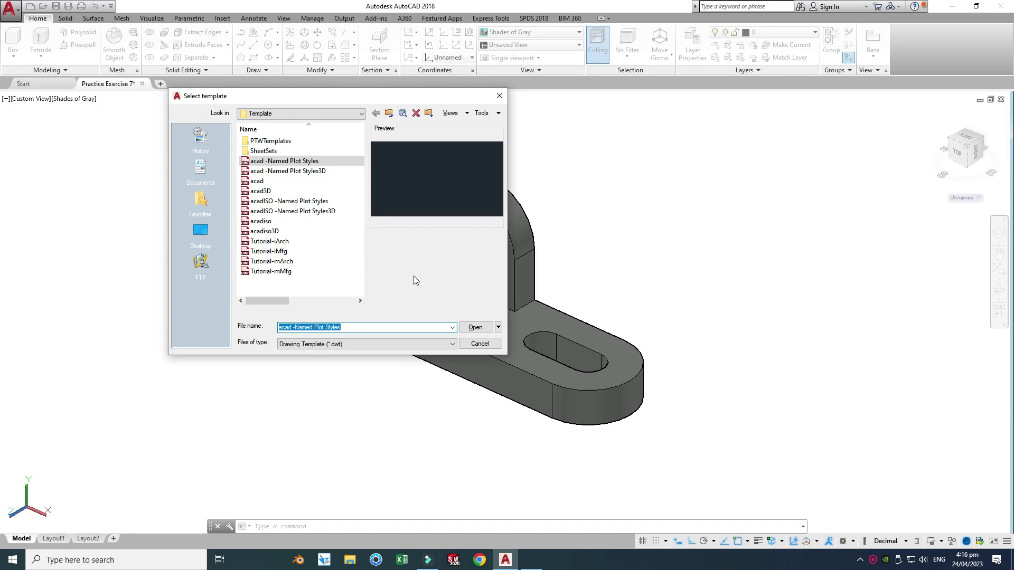
left_click(465, 328)
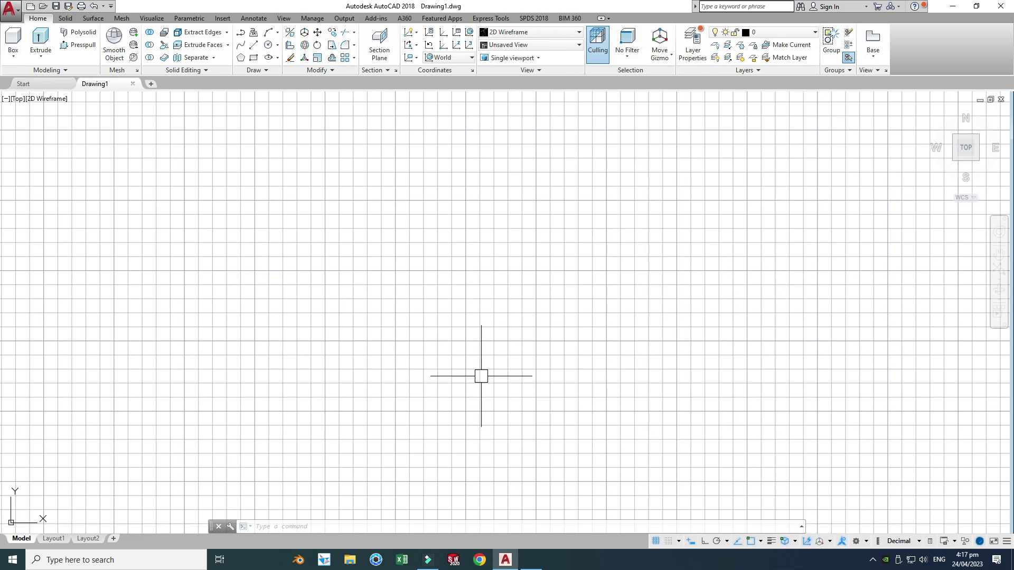
- Turn off the background grid of the new drawing and check which workspace is active
left_click(655, 541)
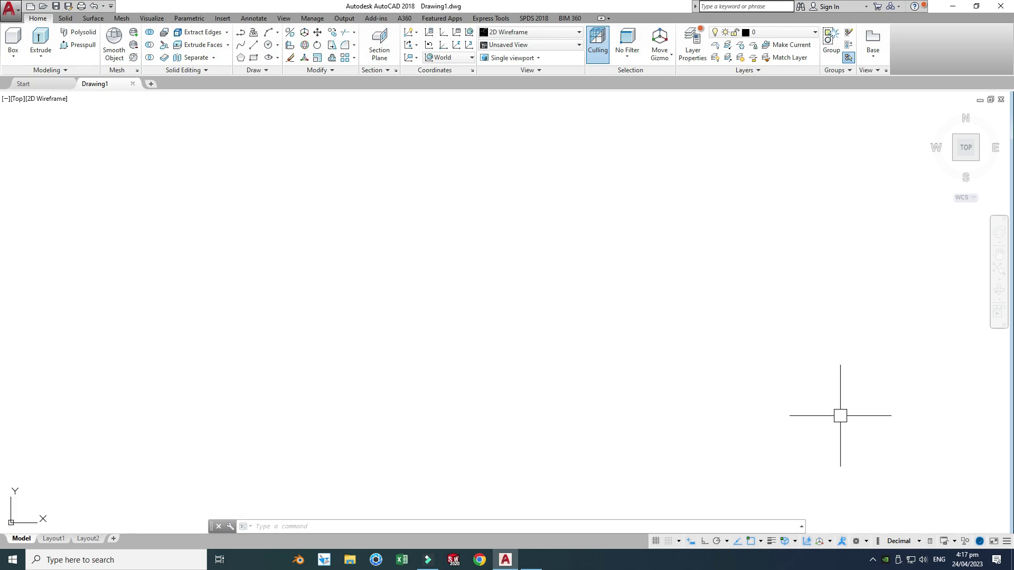
left_click(865, 541)
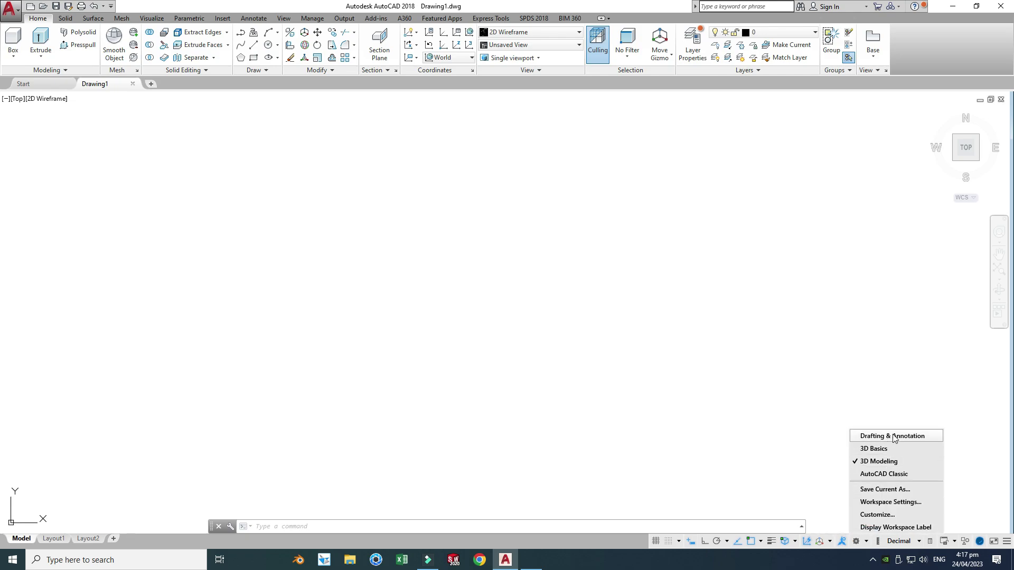
left_click(796, 352)
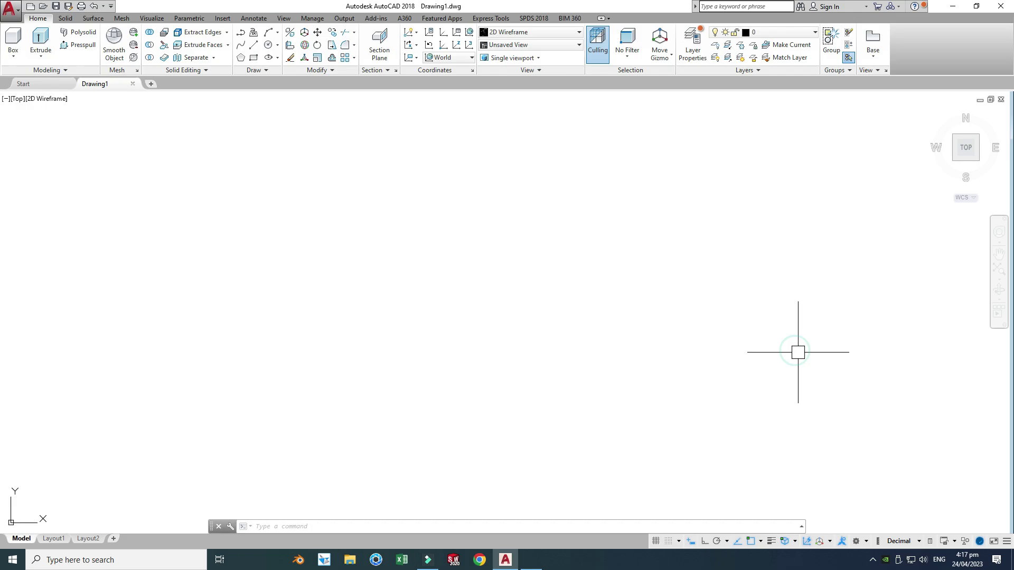
- Consult the bracket reference sketch and set the model view to SE Isometric
left_click(536, 561)
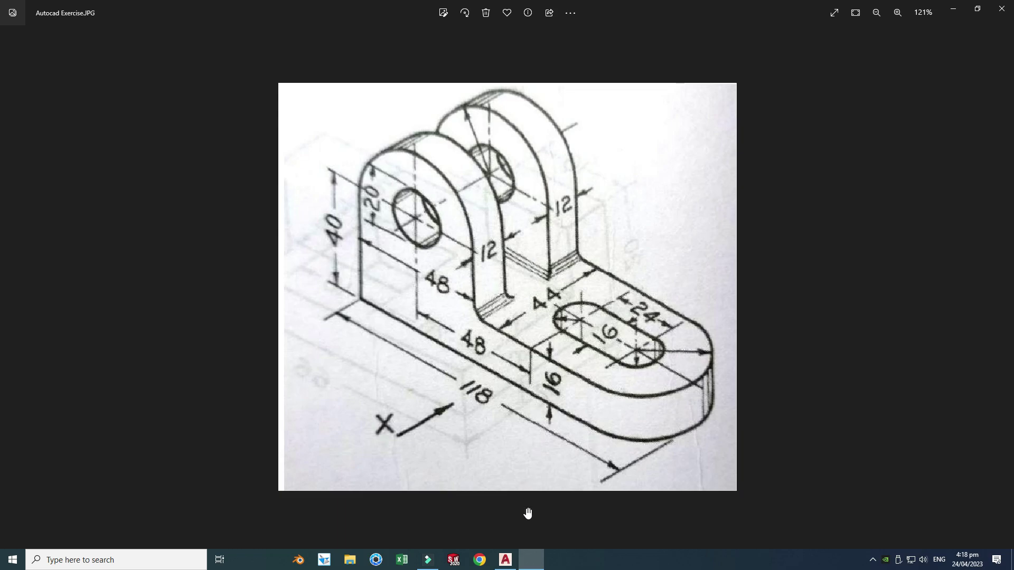
left_click(505, 559)
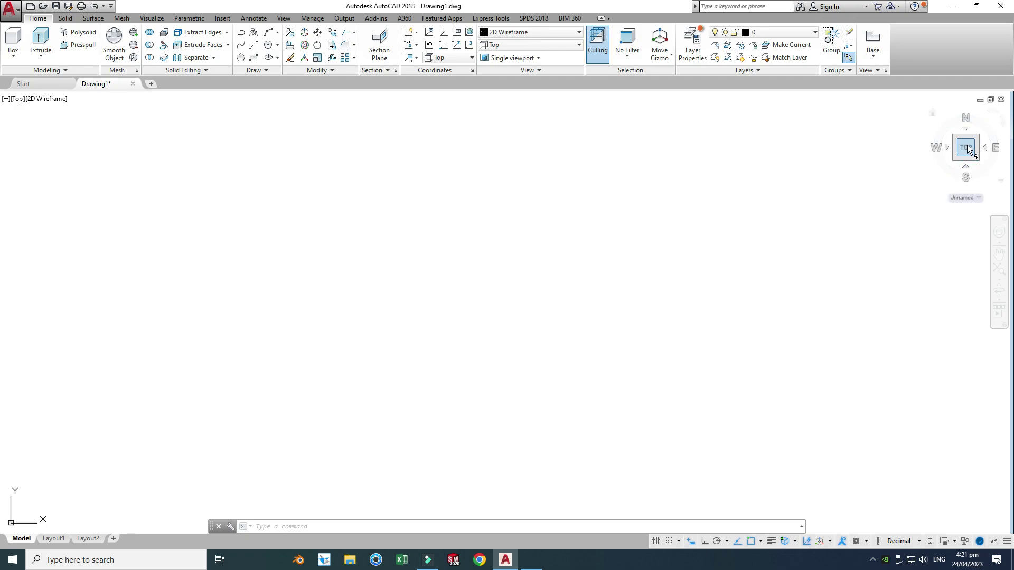
left_click(559, 51)
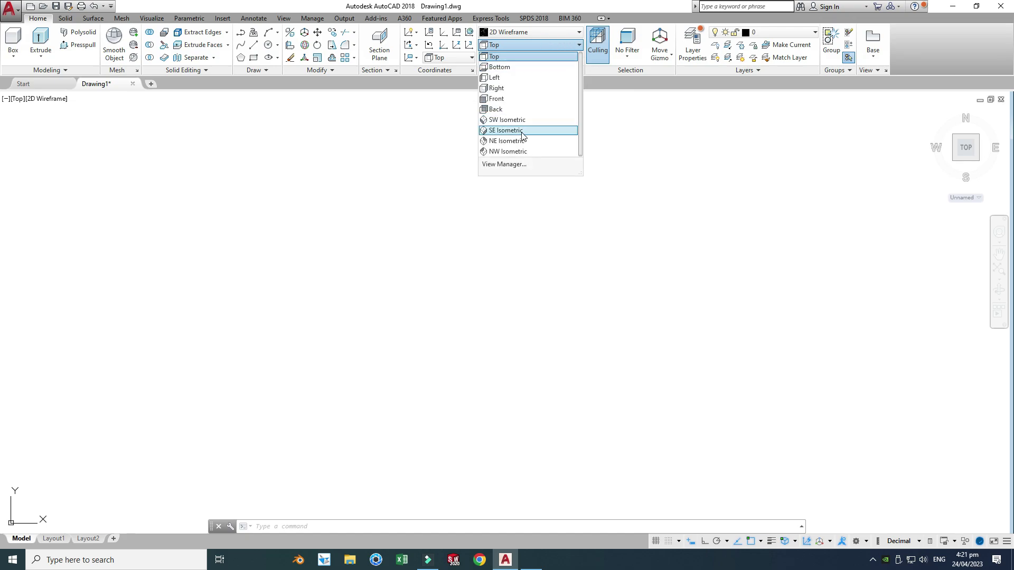
left_click(501, 132)
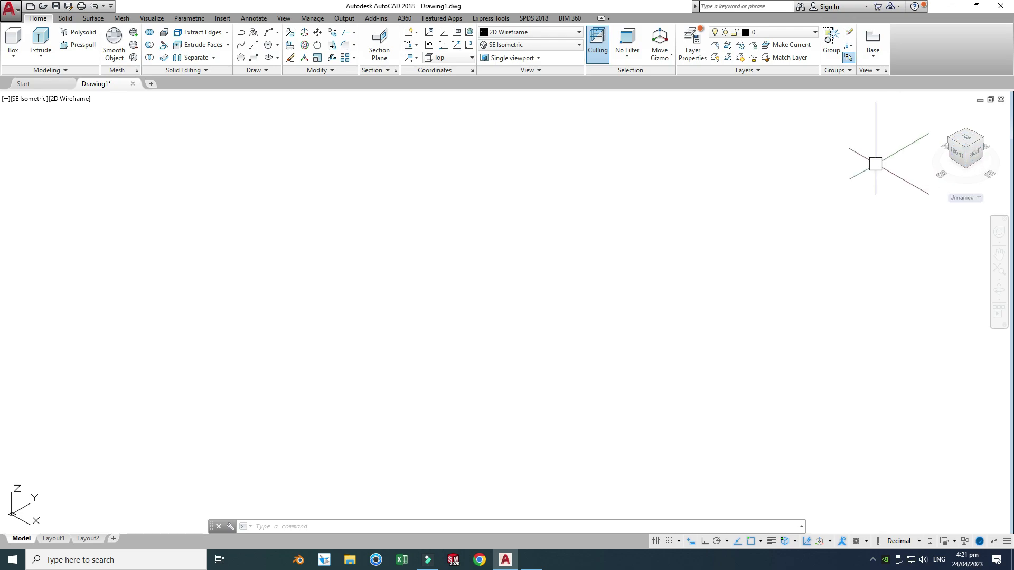
- Check the base dimensions in the reference sketch and draw a 118 by 44 rectangle for the bracket's base
left_click(537, 566)
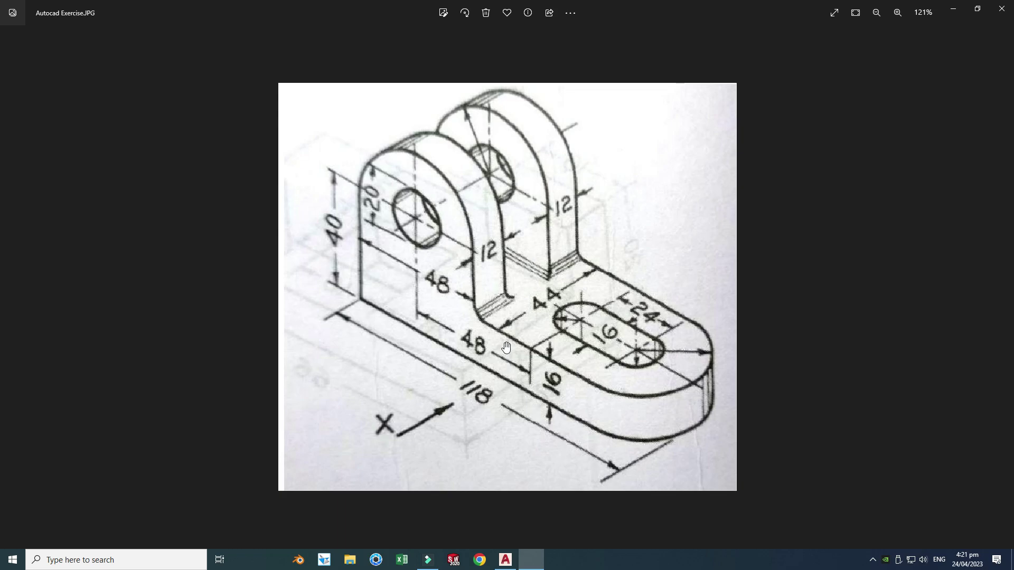
left_click(952, 17)
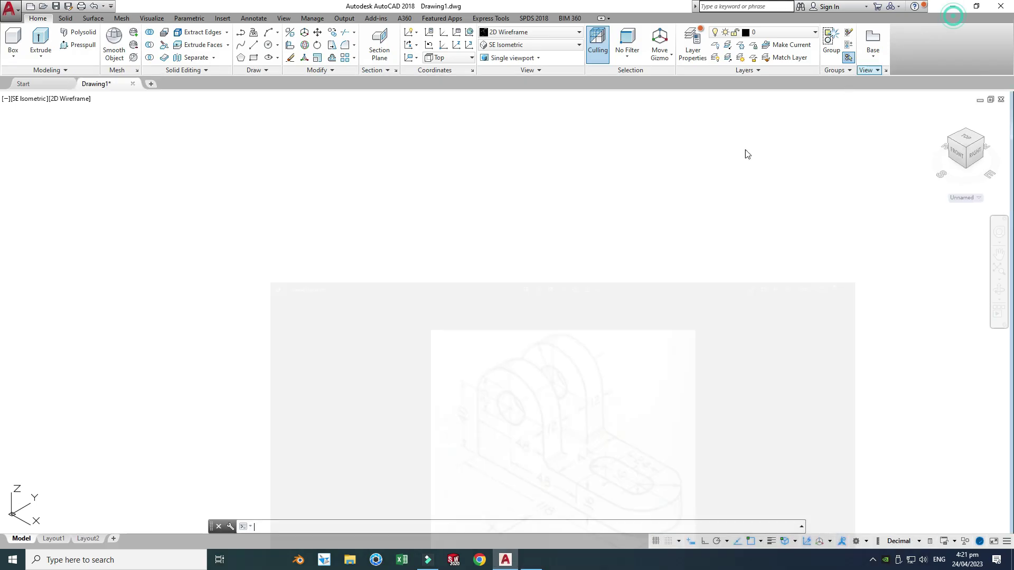
left_click(256, 59)
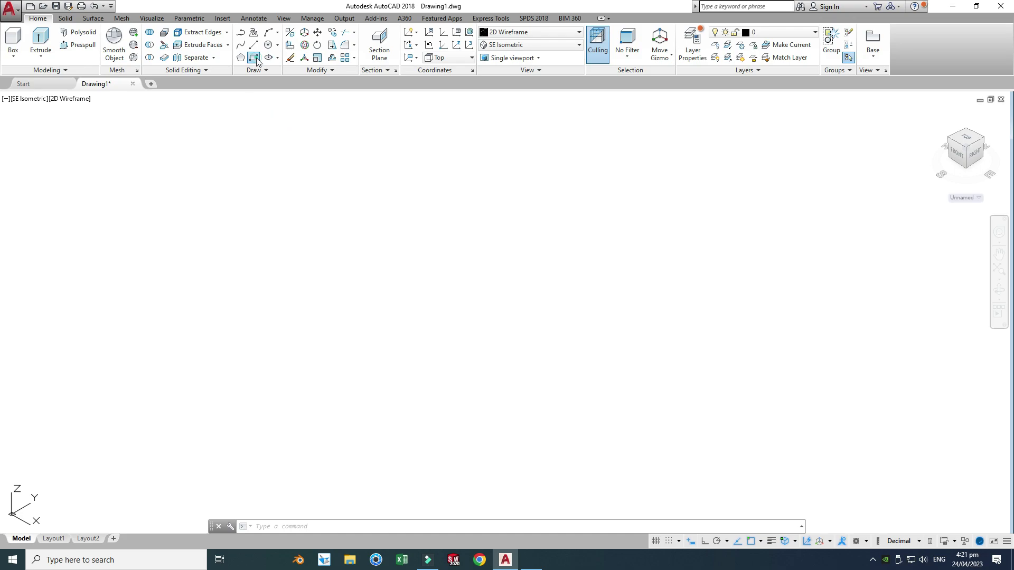
left_click(243, 233)
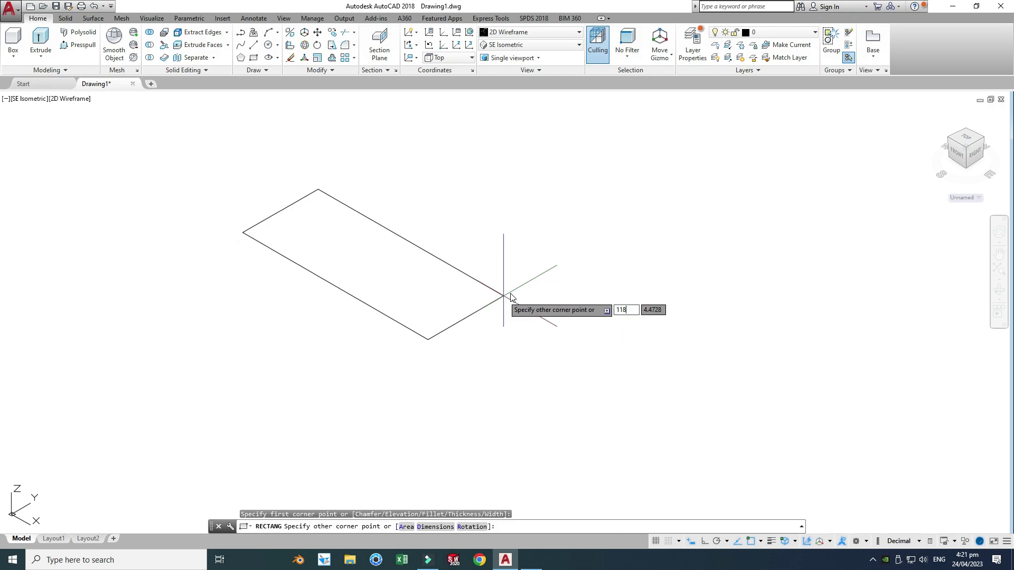
key("Tab")
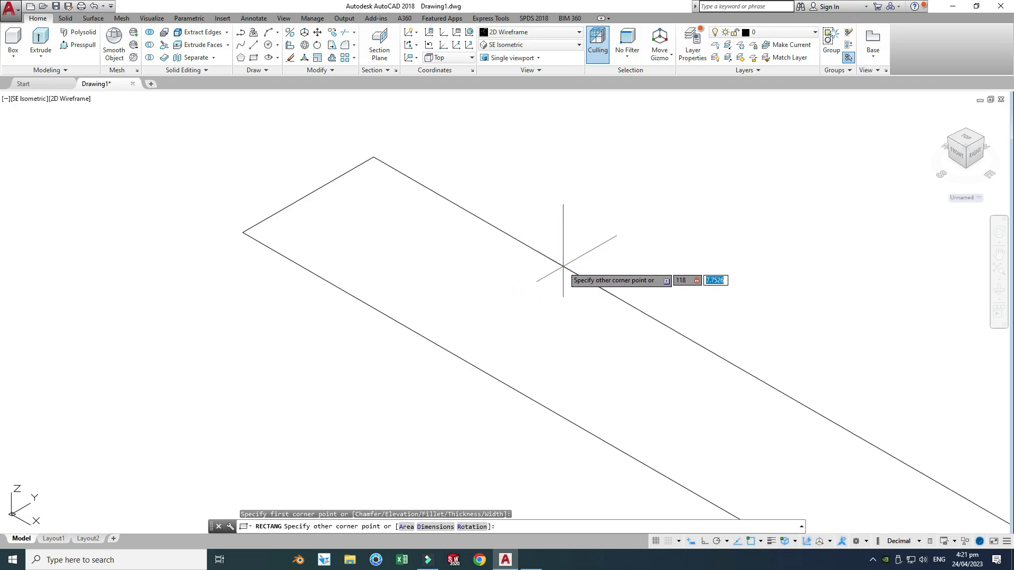
key("Return")
scroll(457, 237, "down", 2)
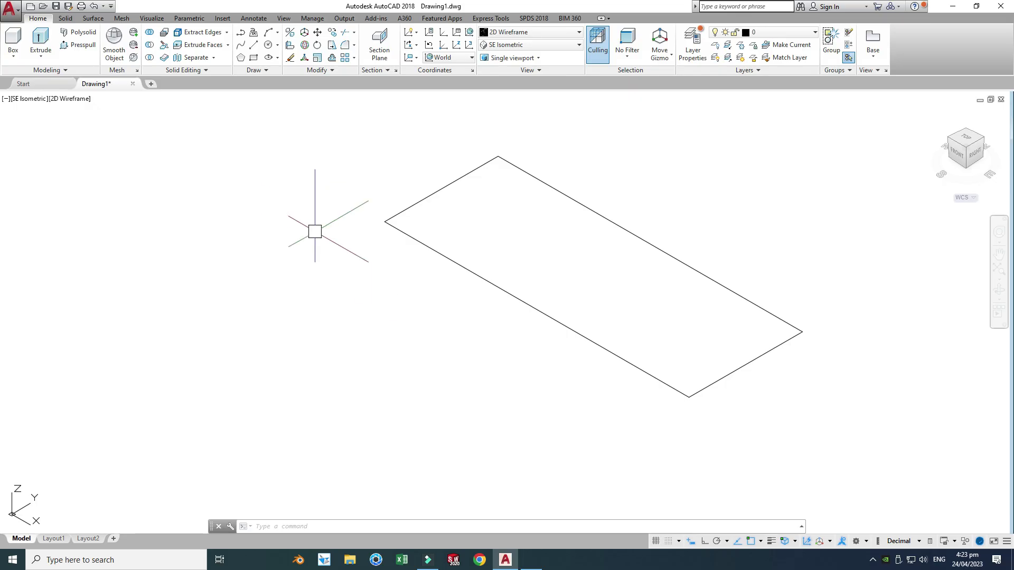
- Presspull the base rectangle upward to a height of 16 and apply the Shades of Gray visual style
left_click(530, 558)
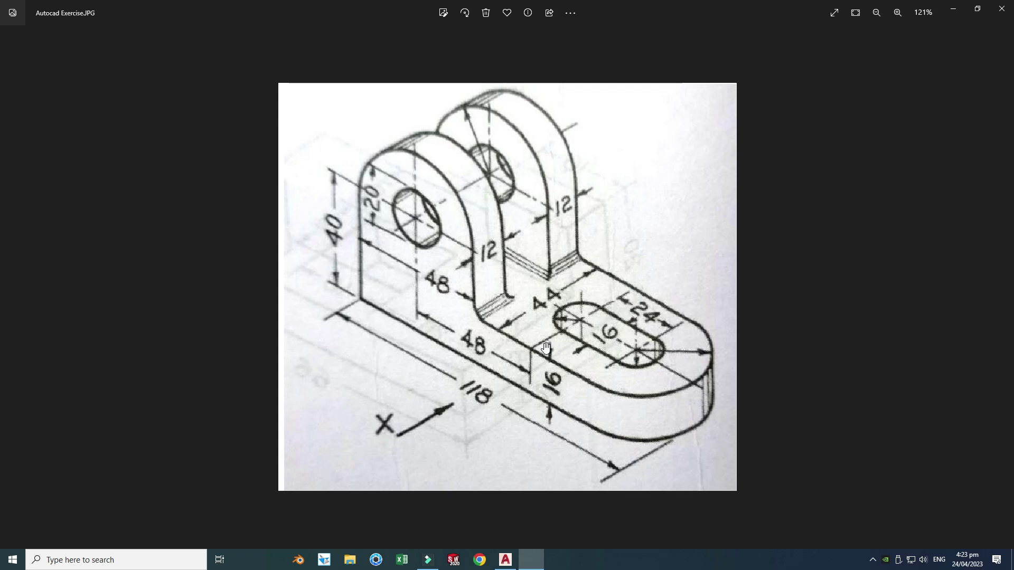
left_click(532, 559)
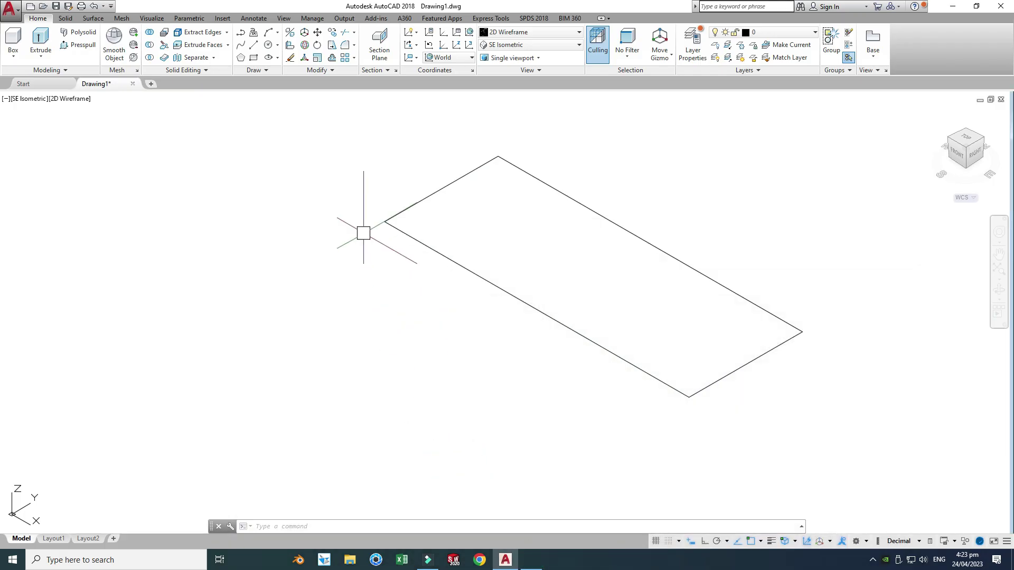
left_click(78, 46)
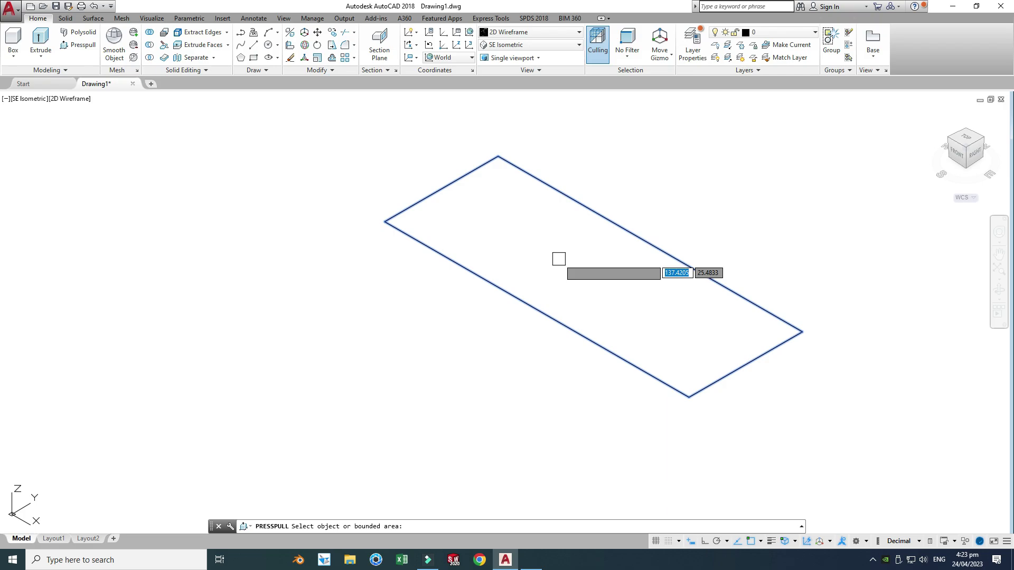
left_click(559, 258)
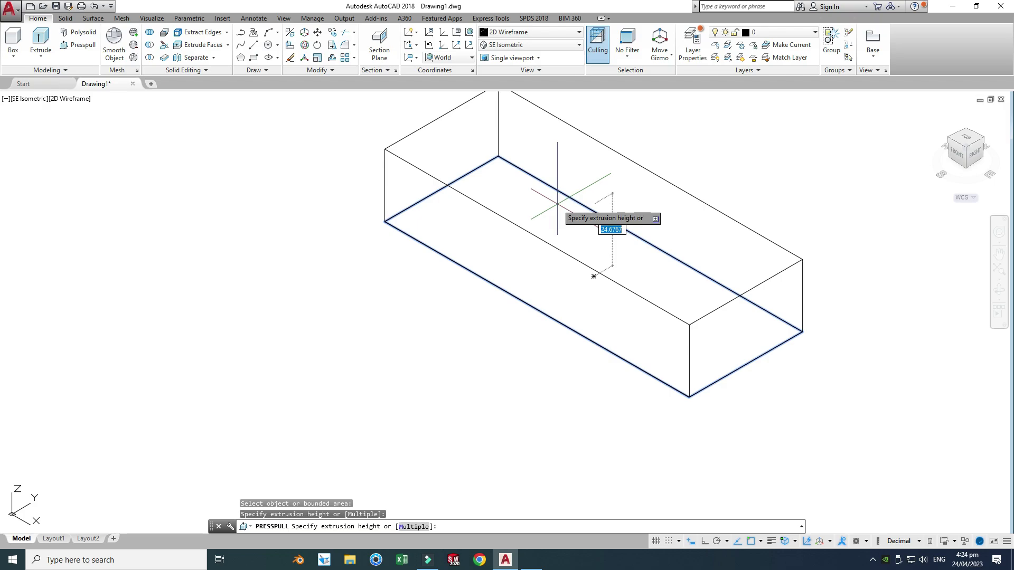
type("16")
key("Return")
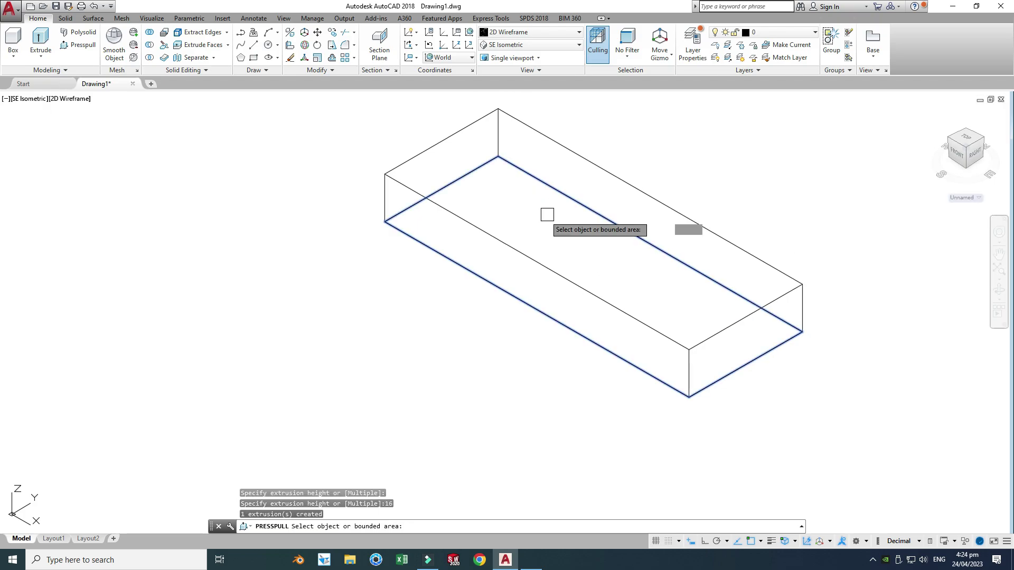
scroll(370, 299, "down", 2)
scroll(580, 203, "up", 2)
key("Return")
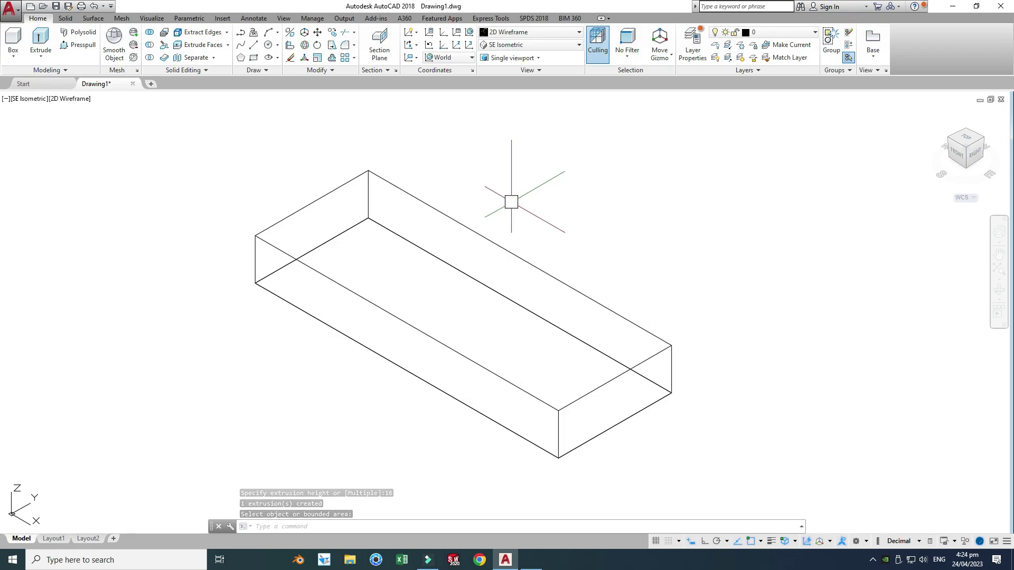
left_click(567, 34)
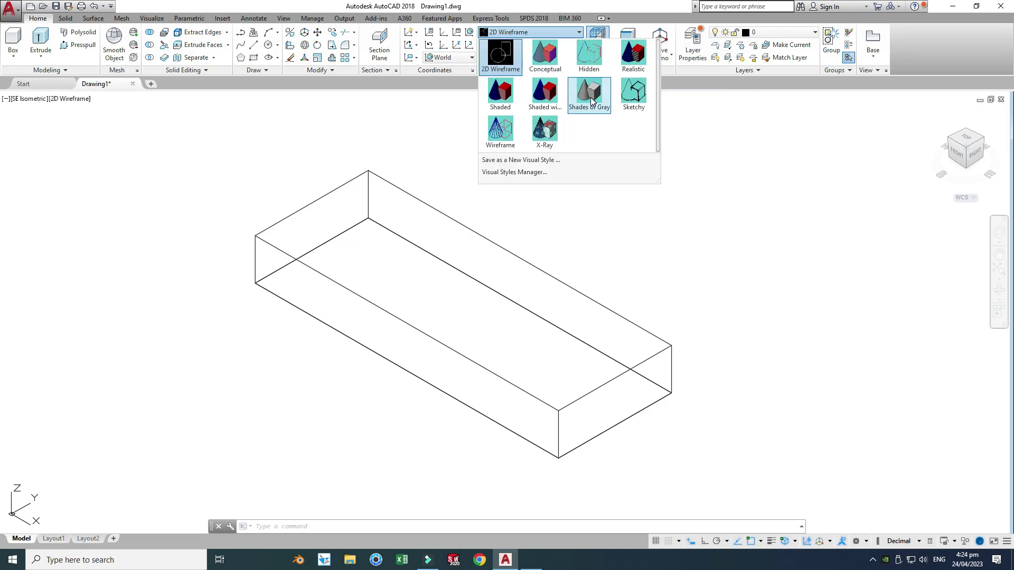
left_click(590, 98)
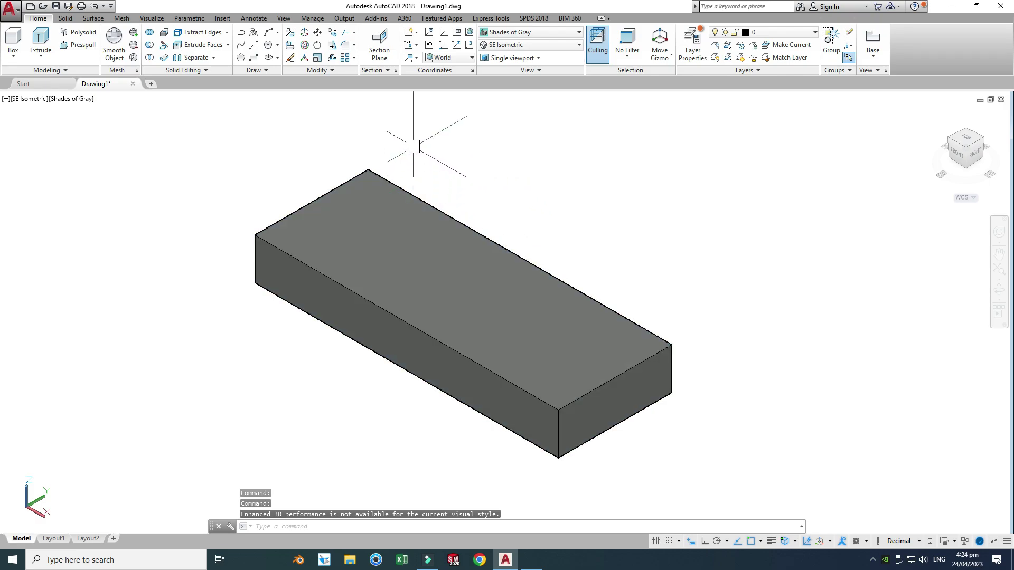
- Check the rounded end in the reference sketch and draw a circle of diameter 44 in the empty space beside the base block
left_click(540, 568)
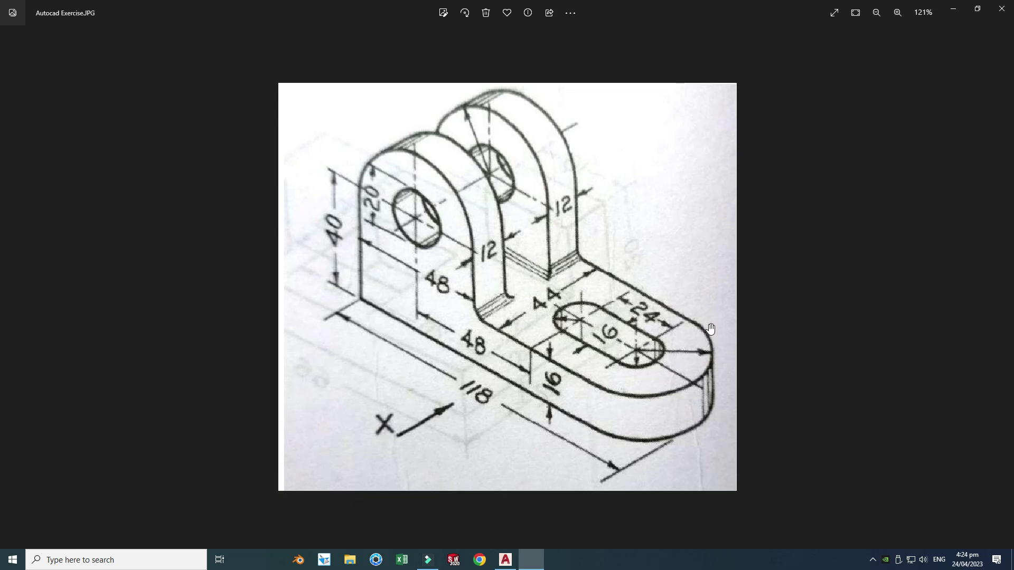
left_click(505, 559)
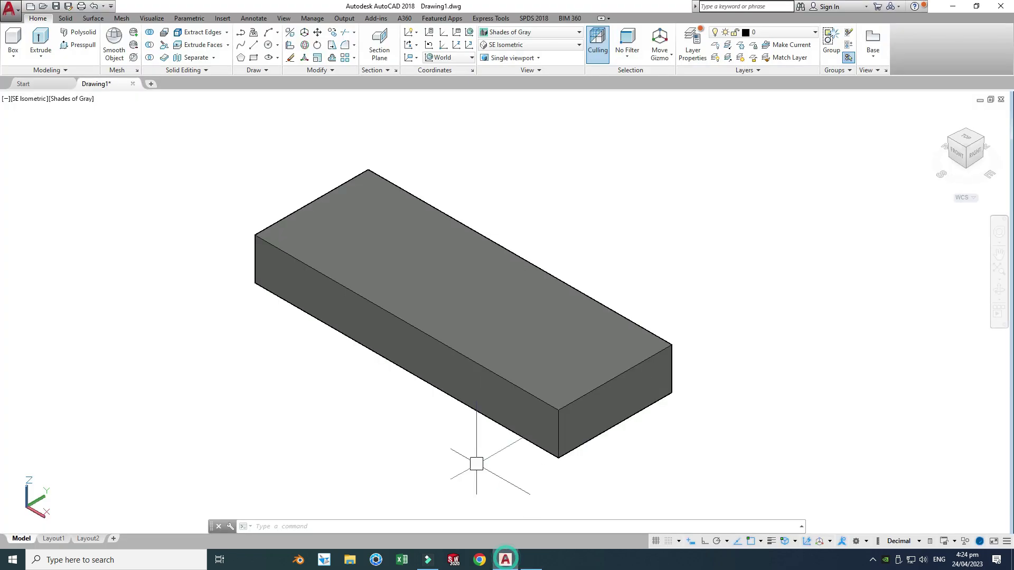
left_click(277, 47)
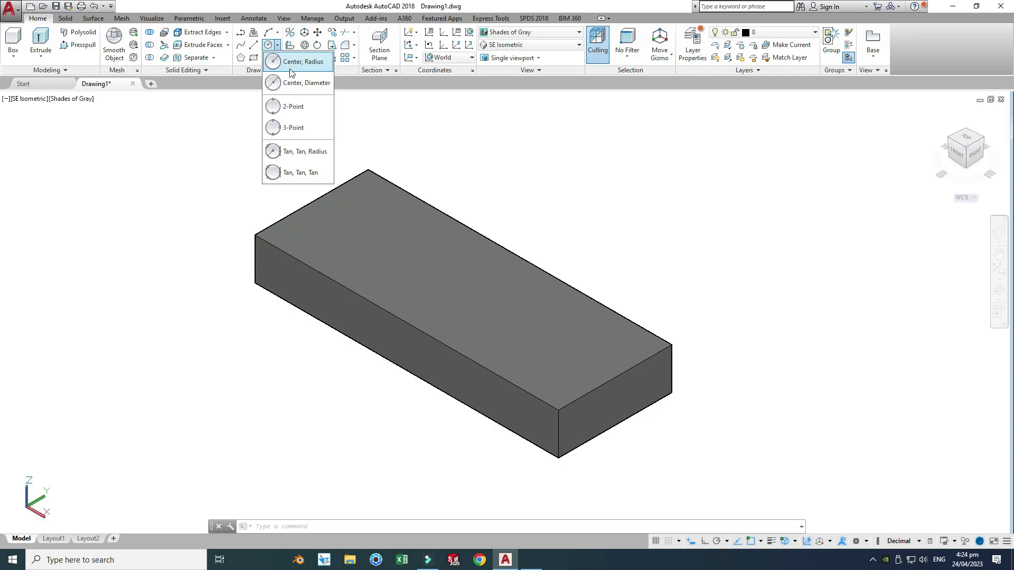
left_click(299, 87)
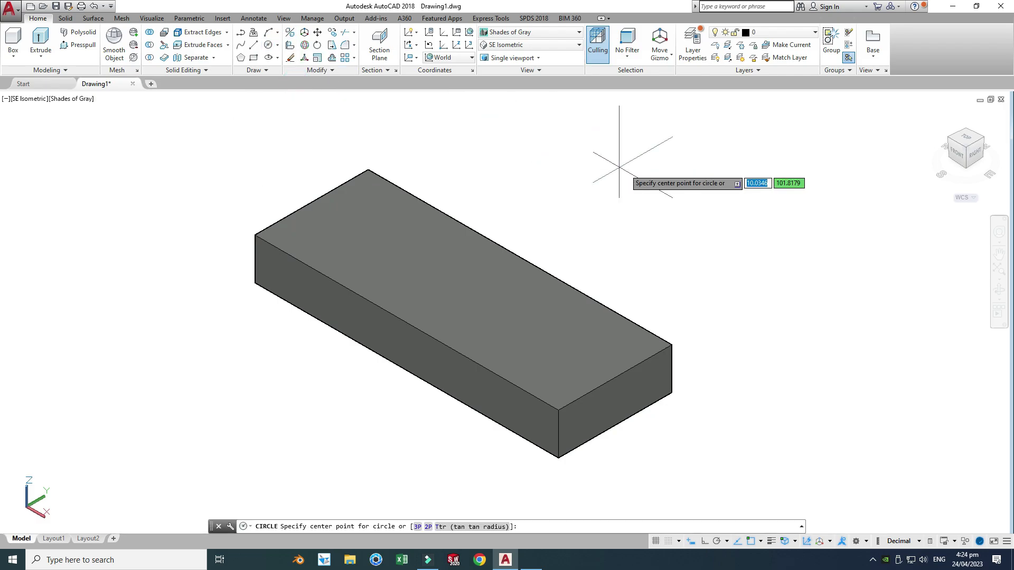
left_click(728, 172)
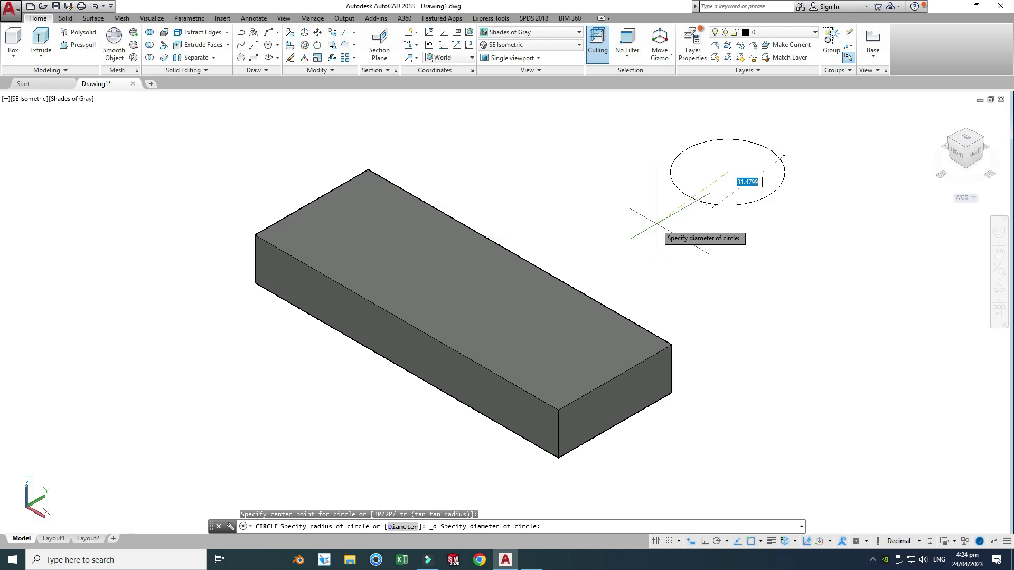
type("44")
key("Return")
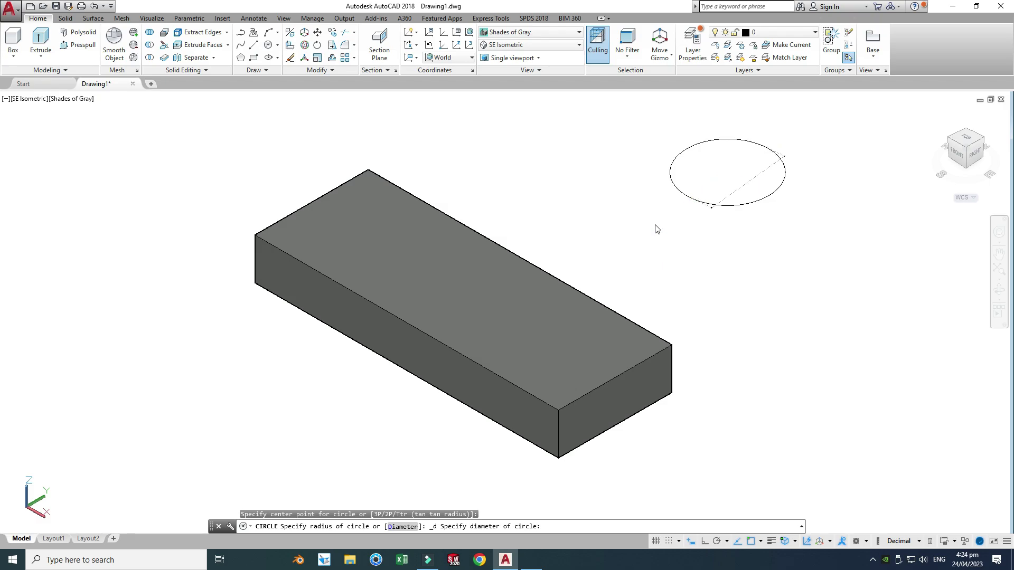
- Move the 44-diameter circle by its quadrant to the midpoint of the base block's upper end edge
left_click(778, 261)
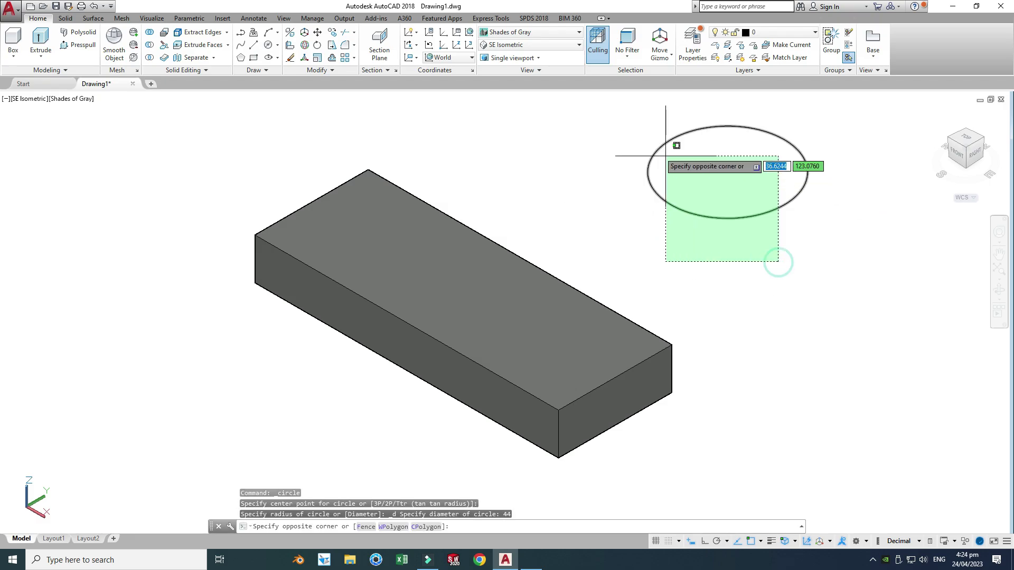
left_click(650, 147)
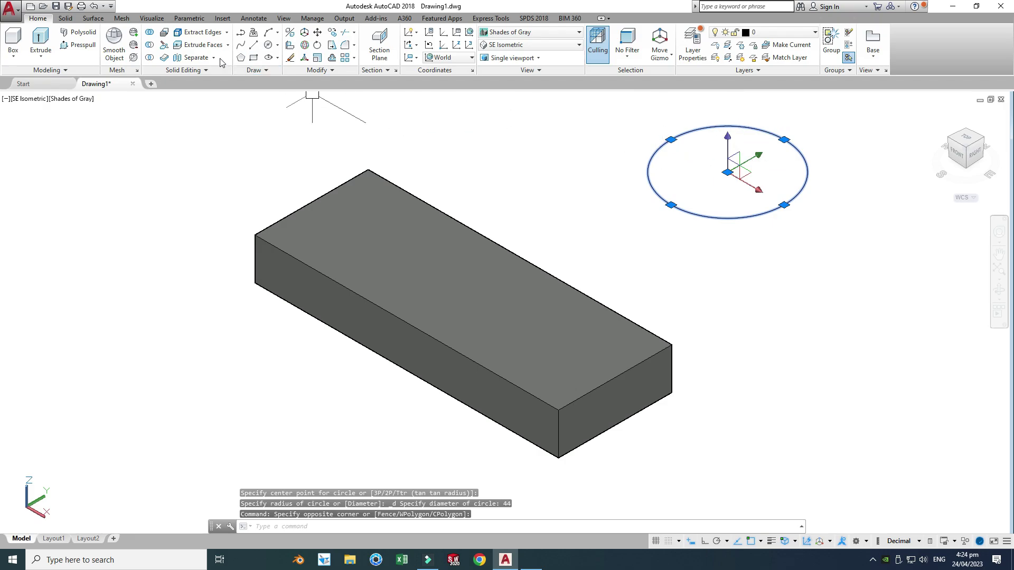
left_click(317, 33)
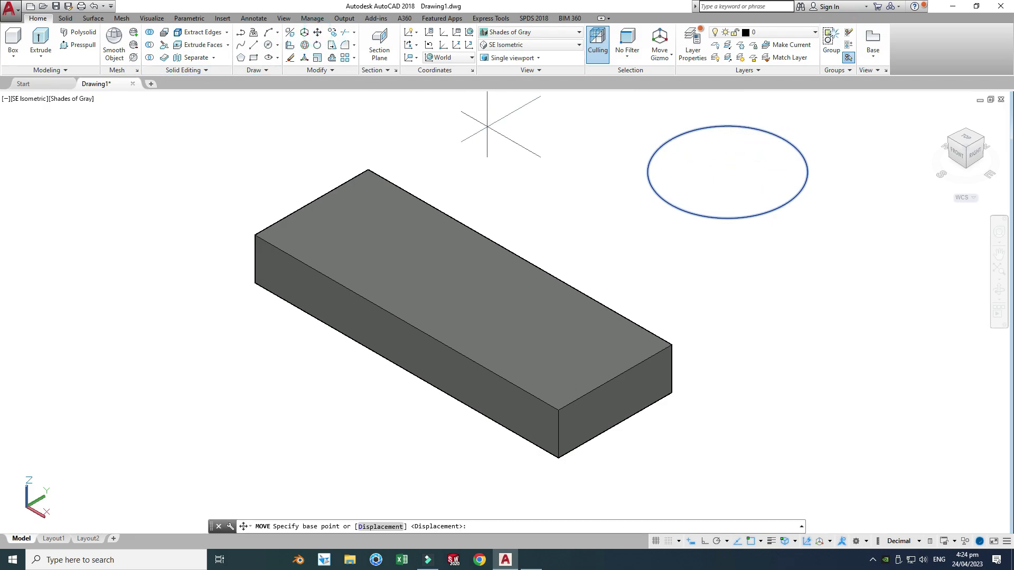
left_click(783, 204)
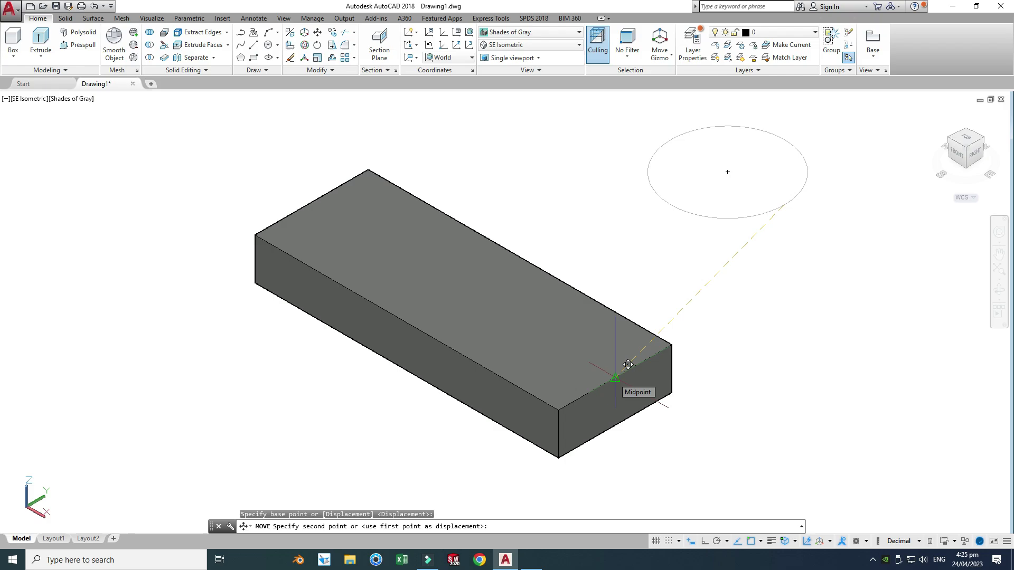
left_click(628, 364)
key("Escape")
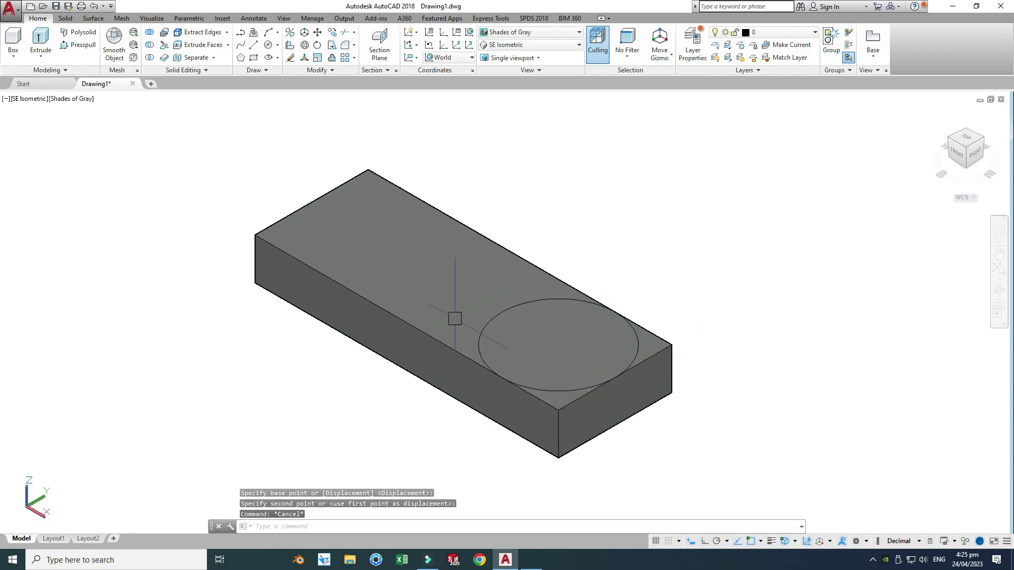
- Presspull the two corner areas outside the circle down through the base's full thickness to round its end
left_click(88, 46)
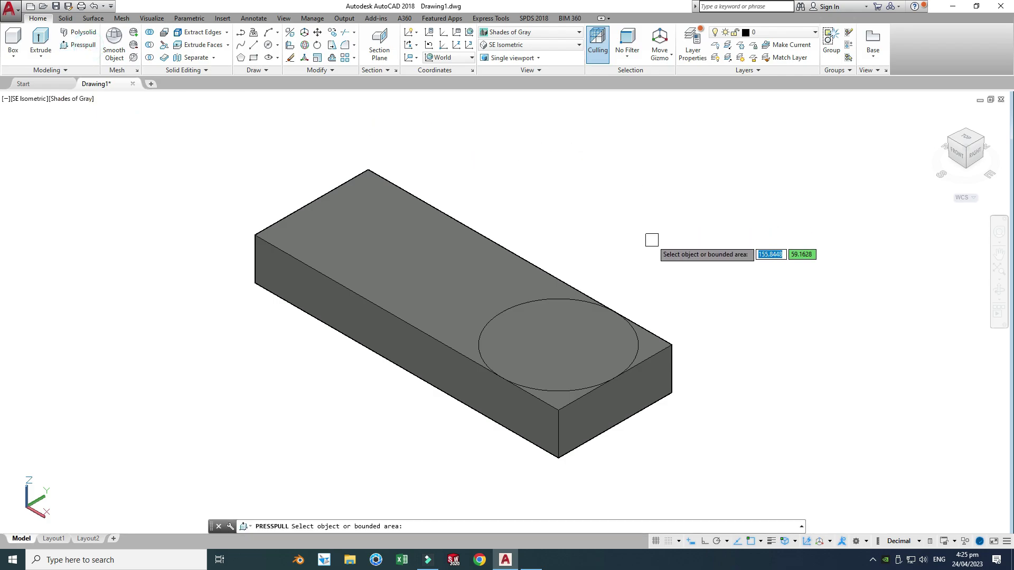
left_click(650, 343)
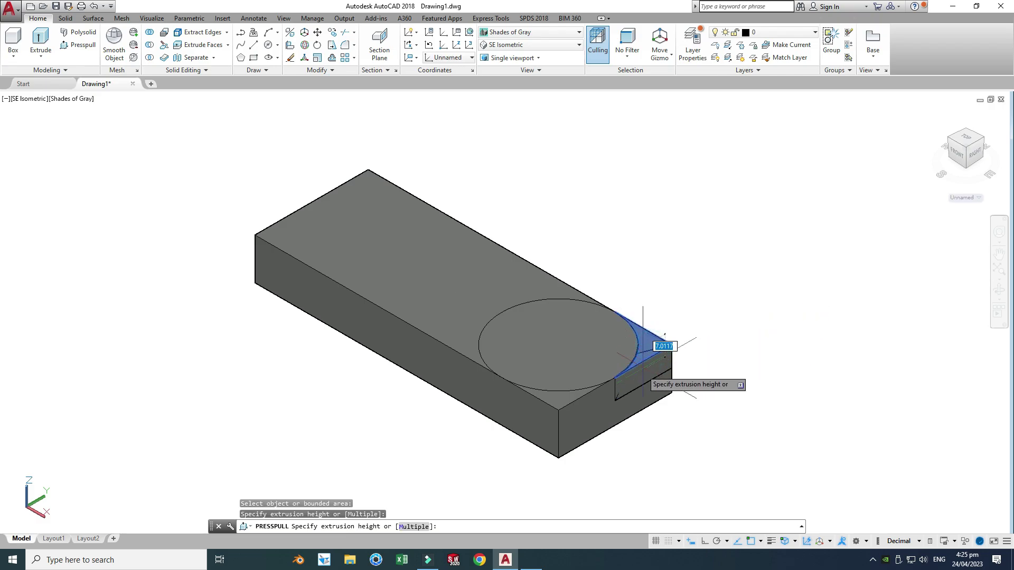
left_click(651, 445)
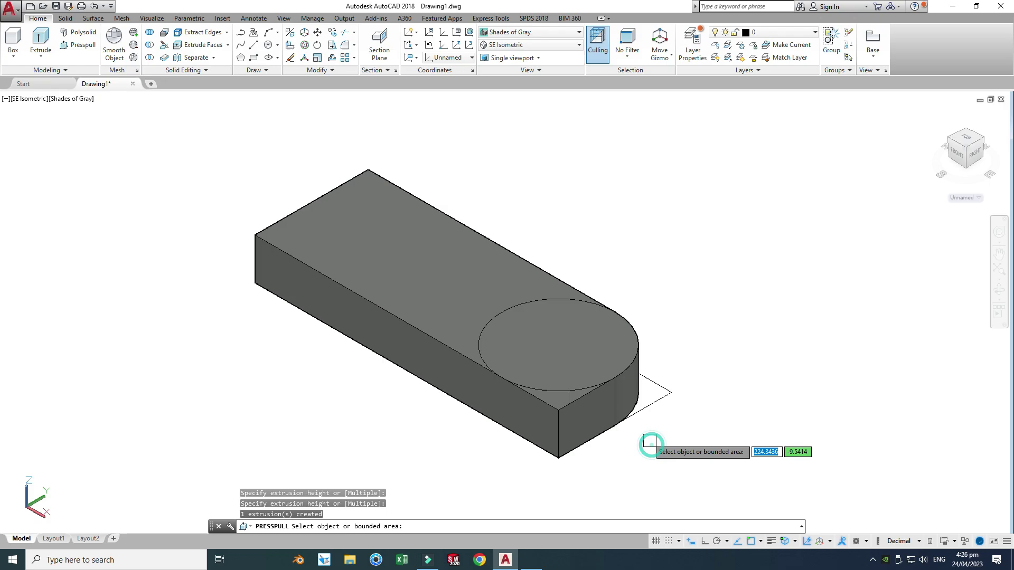
left_click(82, 44)
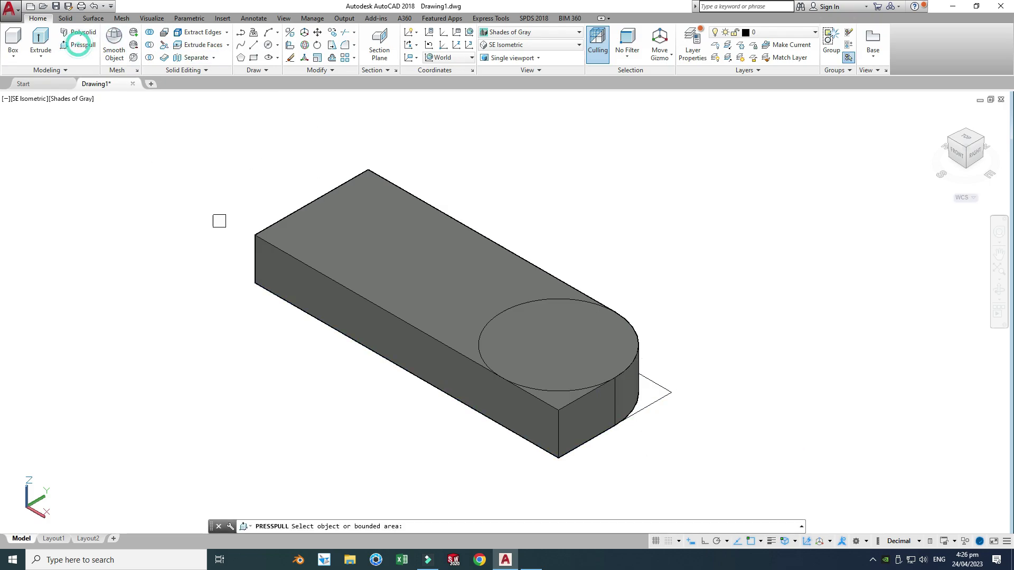
left_click(561, 398)
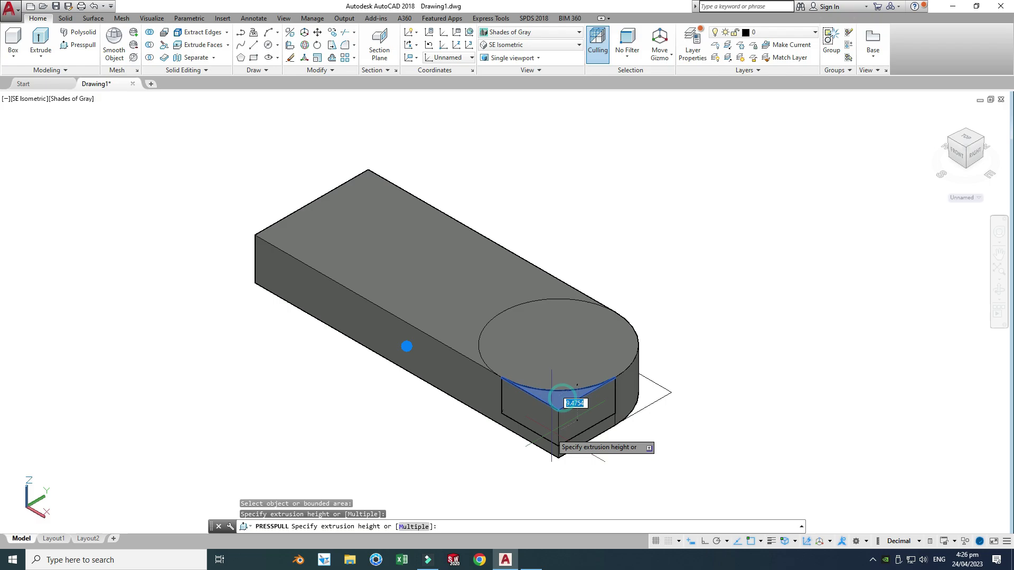
left_click(407, 344)
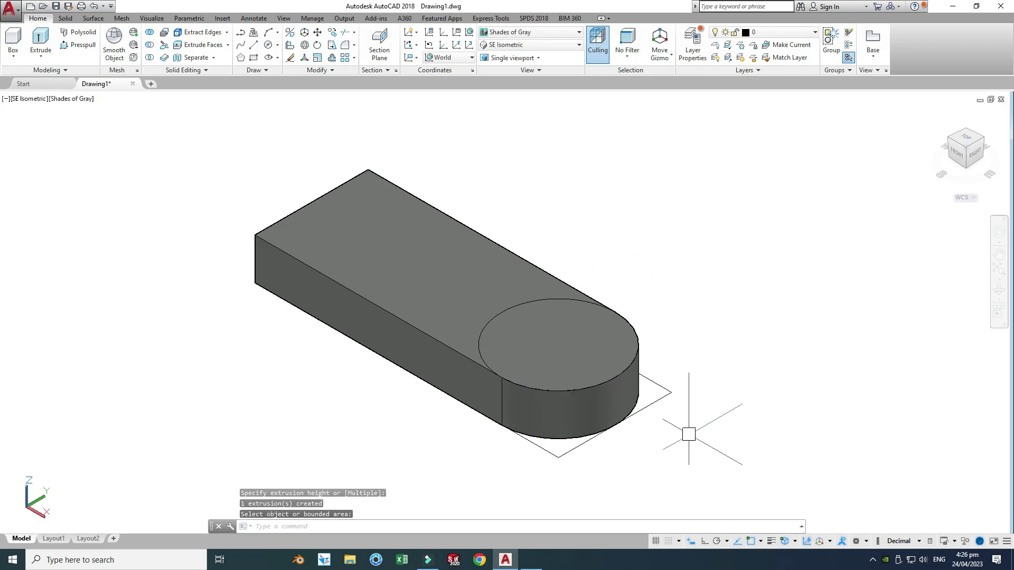
- Delete the leftover base rectangle outline beneath the rounded block
left_click(687, 463)
left_click(665, 366)
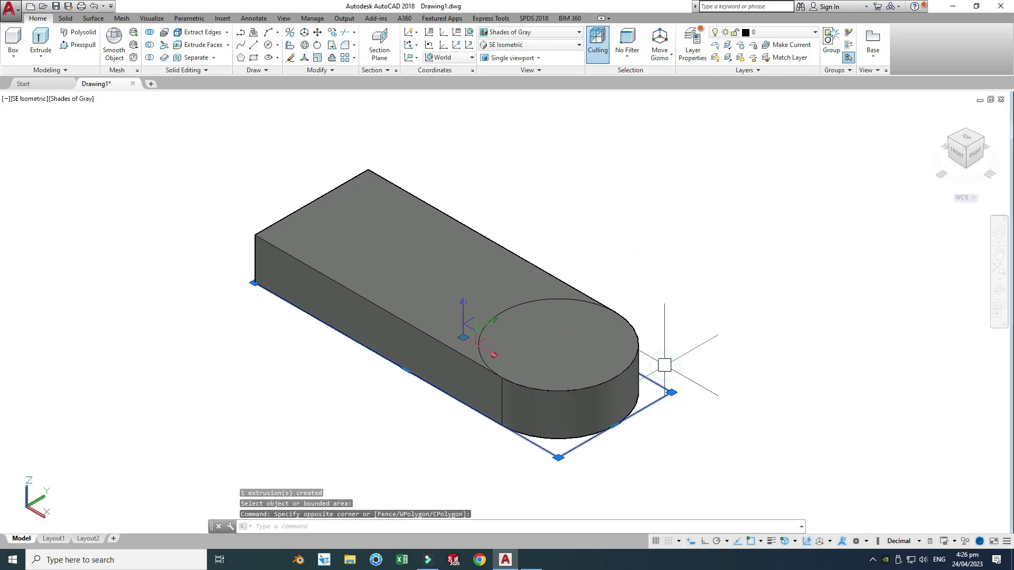
key("Delete")
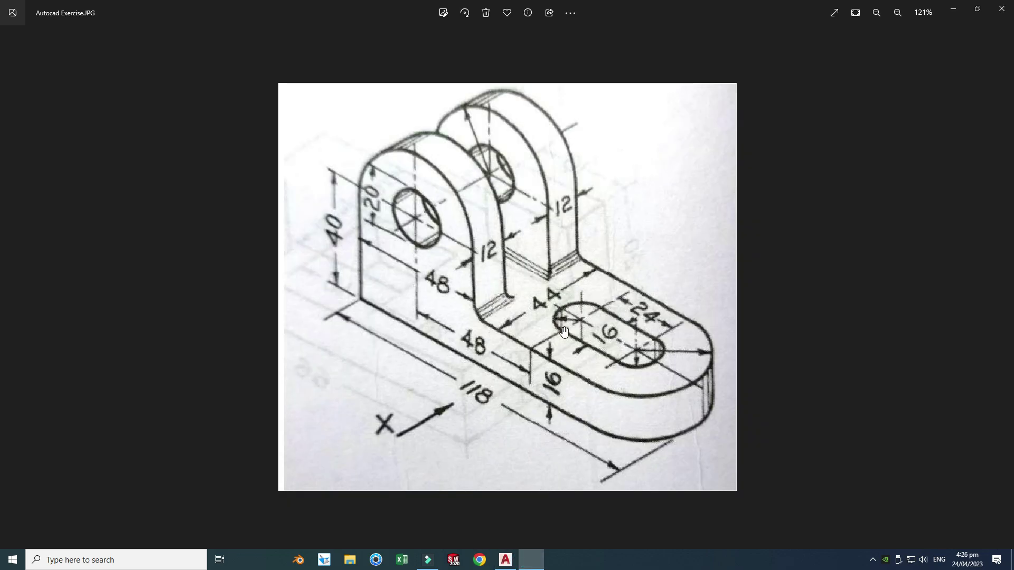
- Check the slot width in the reference sketch and draw a circle of diameter 16 on the top face, concentric with the rounded end
left_click(506, 560)
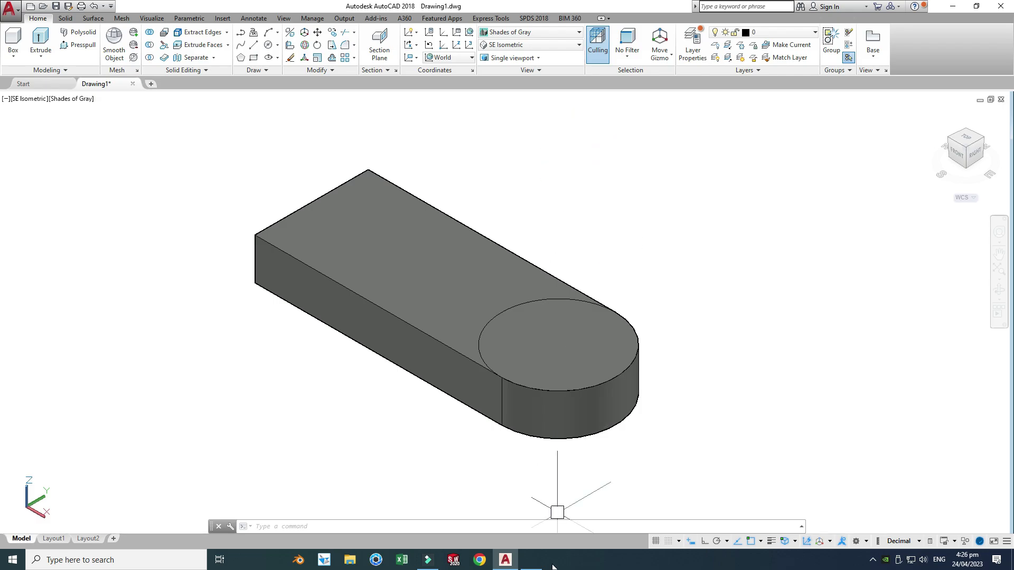
left_click(531, 559)
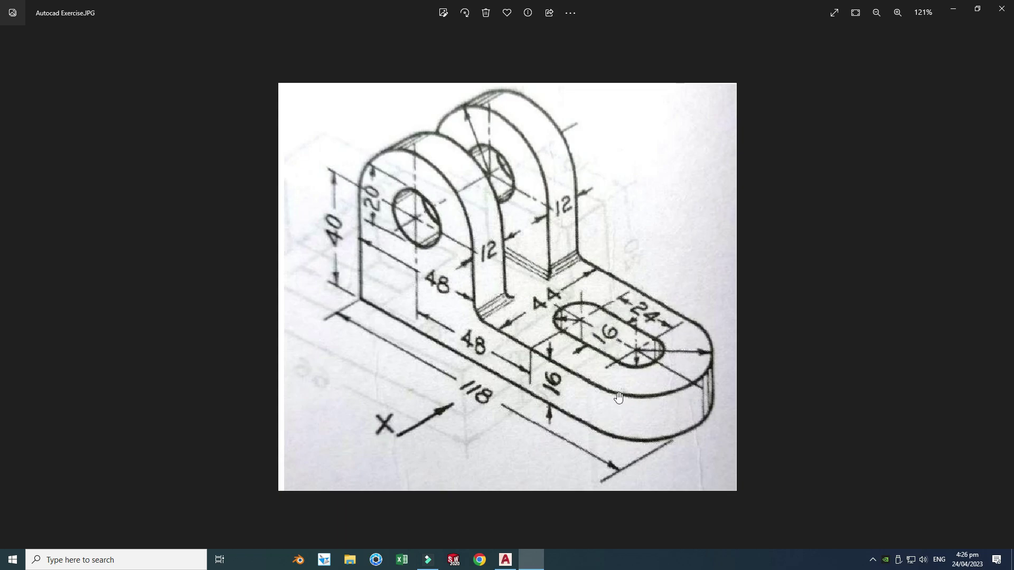
left_click(505, 560)
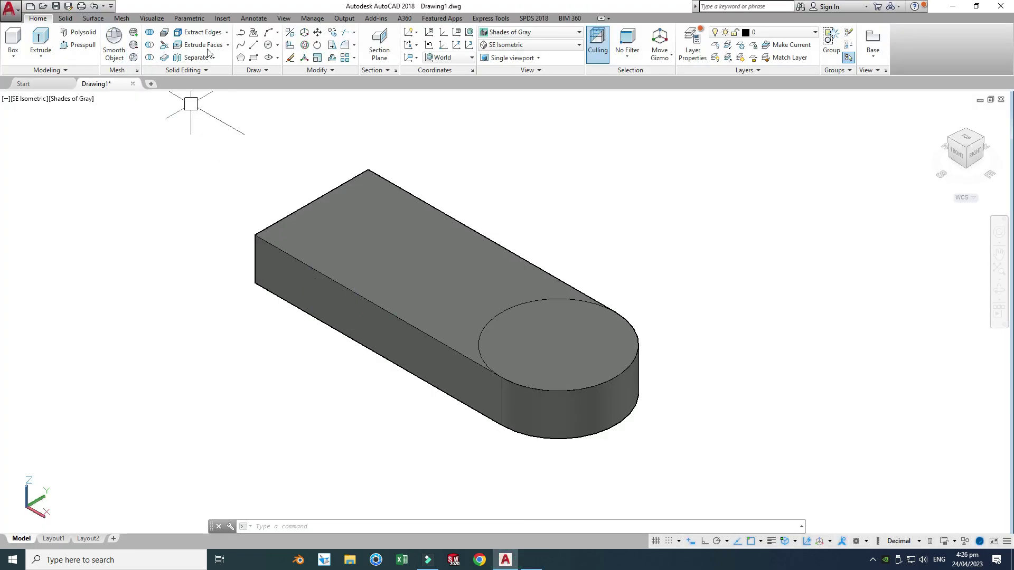
left_click(277, 46)
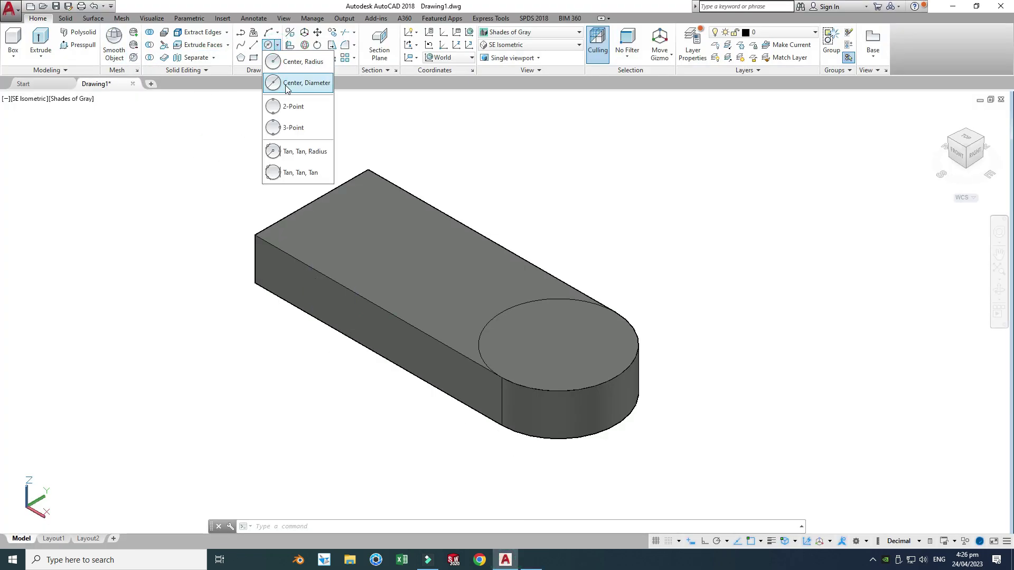
left_click(296, 83)
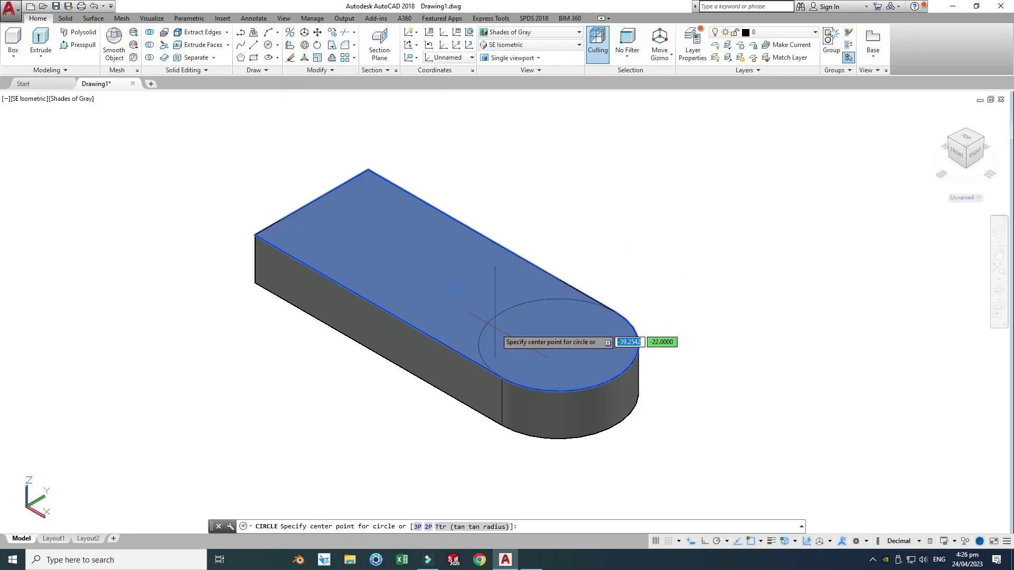
left_click(558, 345)
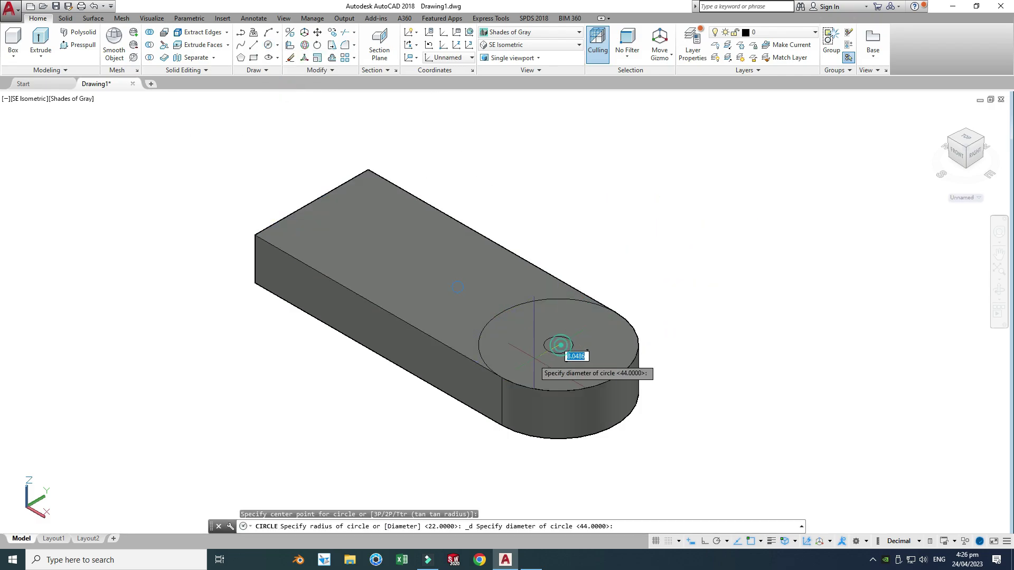
type("16")
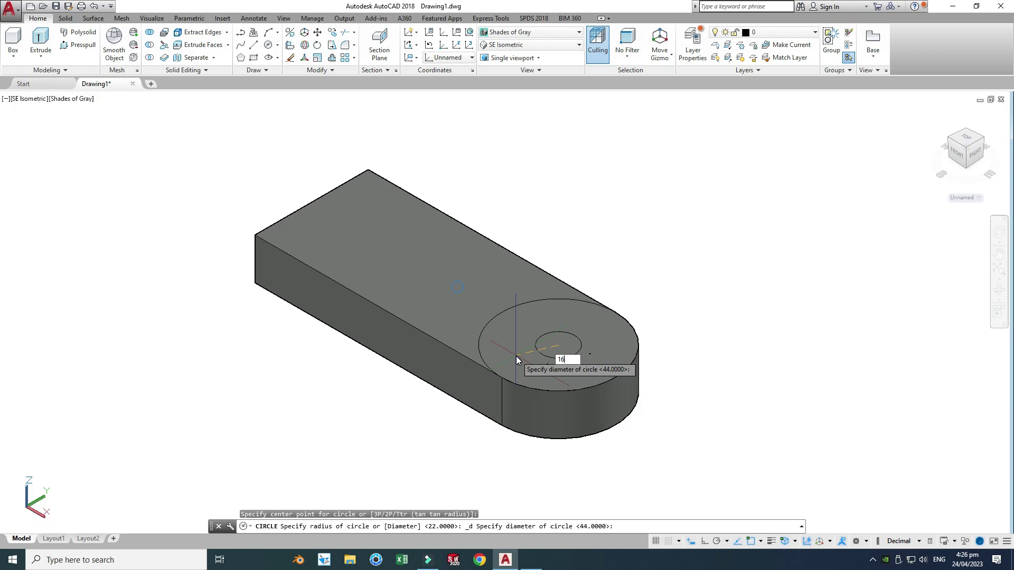
key("Return")
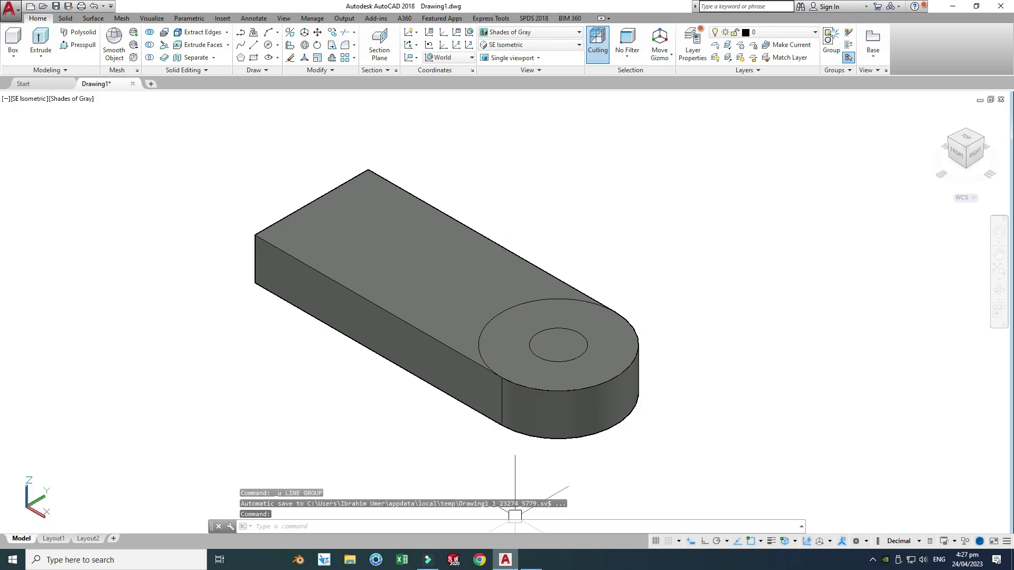
- Check the slot length in the reference sketch and, with Ortho on, draw a 24-long line from the small circle's quadrant along the base
left_click(530, 559)
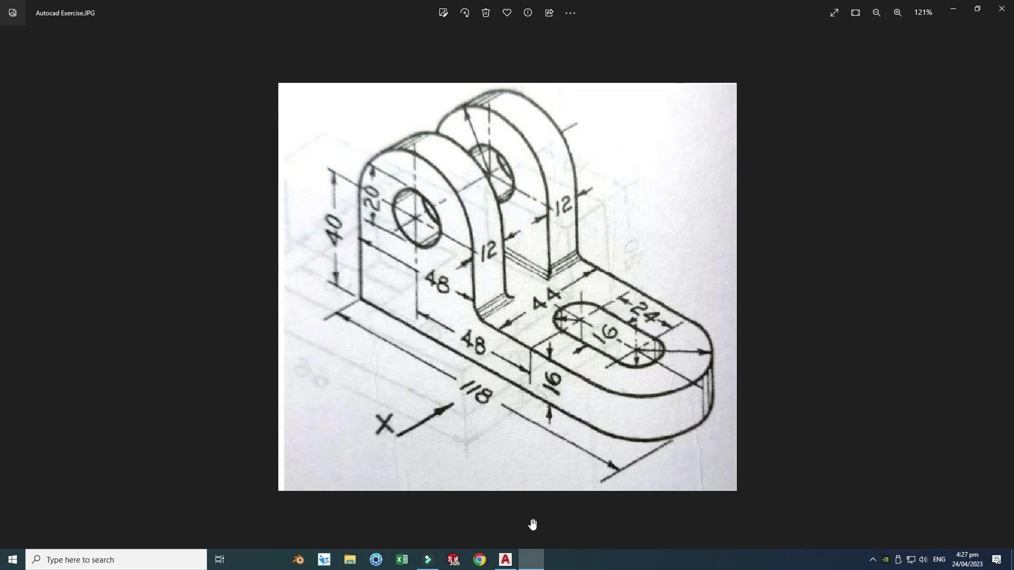
left_click(538, 559)
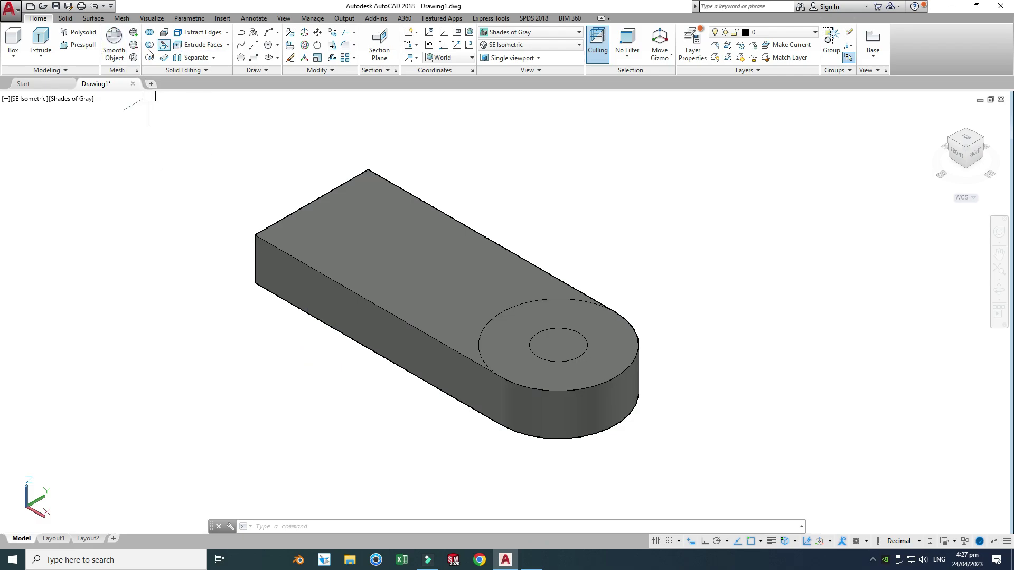
left_click(253, 45)
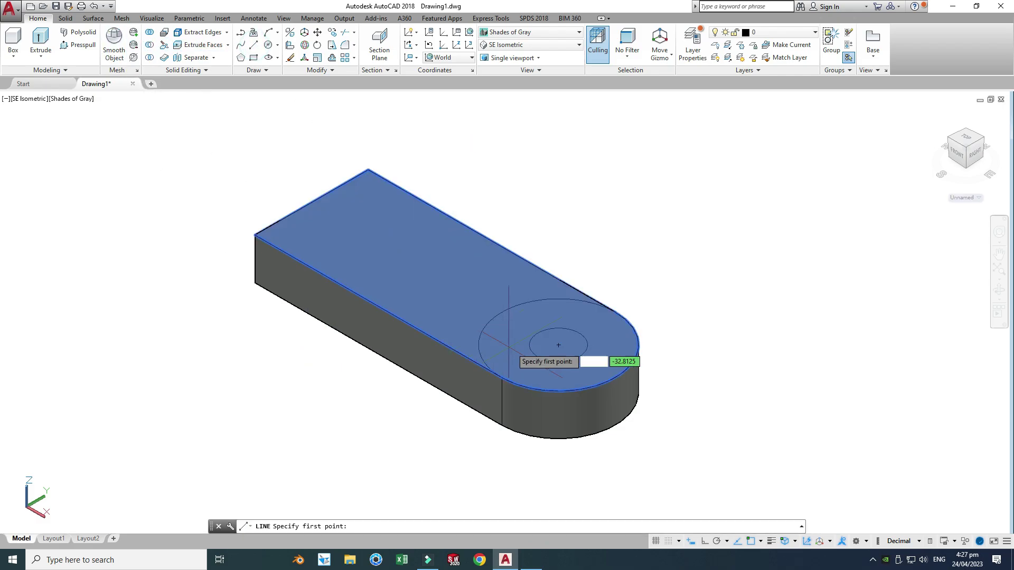
left_click(556, 341)
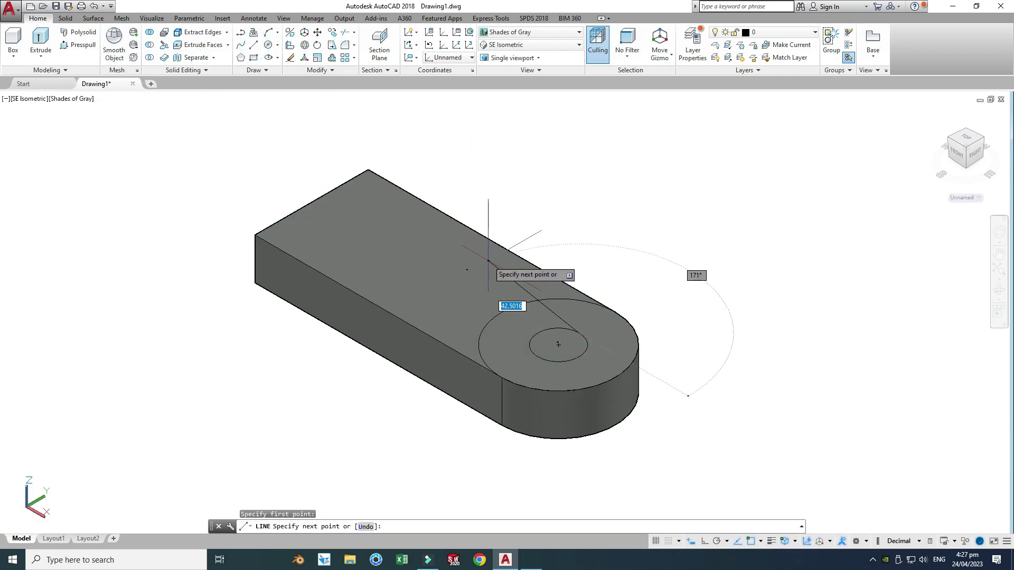
left_click(704, 543)
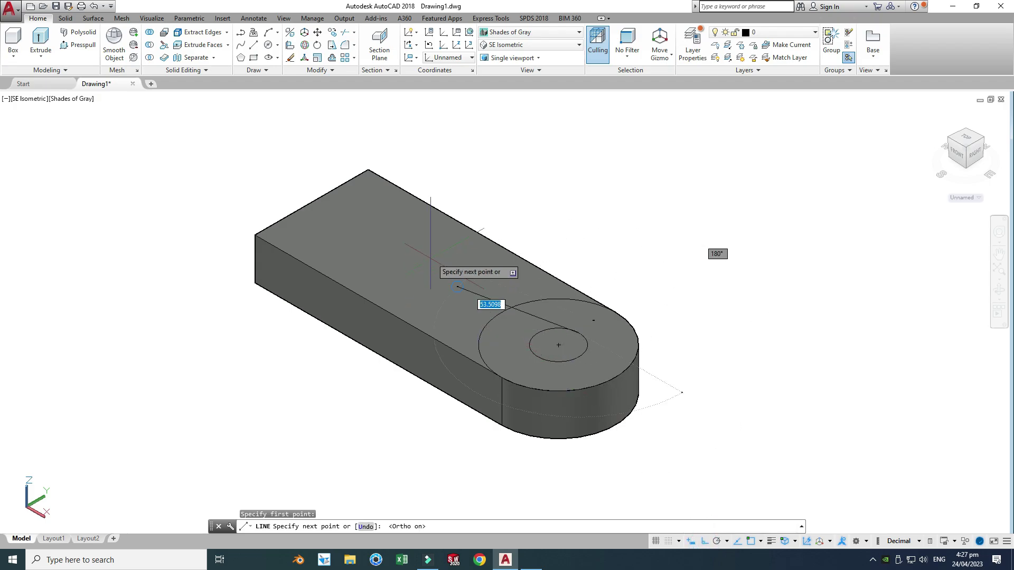
type("24")
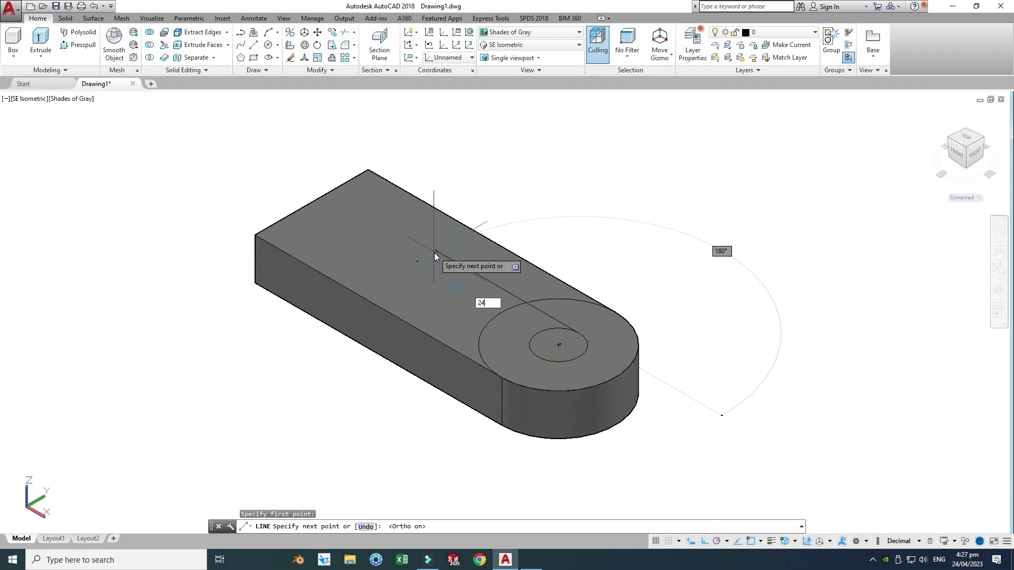
key("Return")
key("Escape")
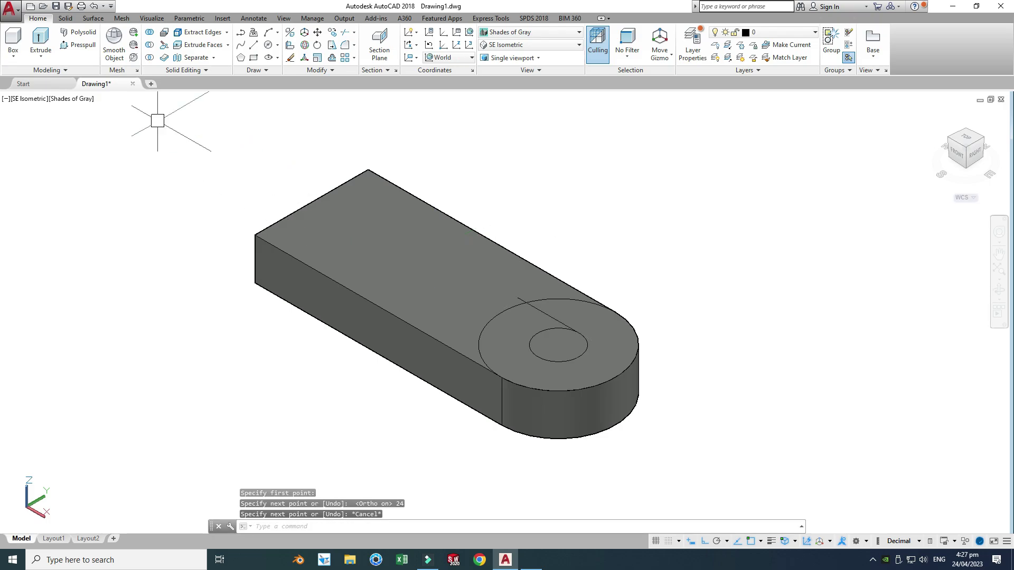
- Draw a parallel 24-long line from the small circle's opposite quadrant and connect its end to the first line's end
scroll(512, 324, "up", 2)
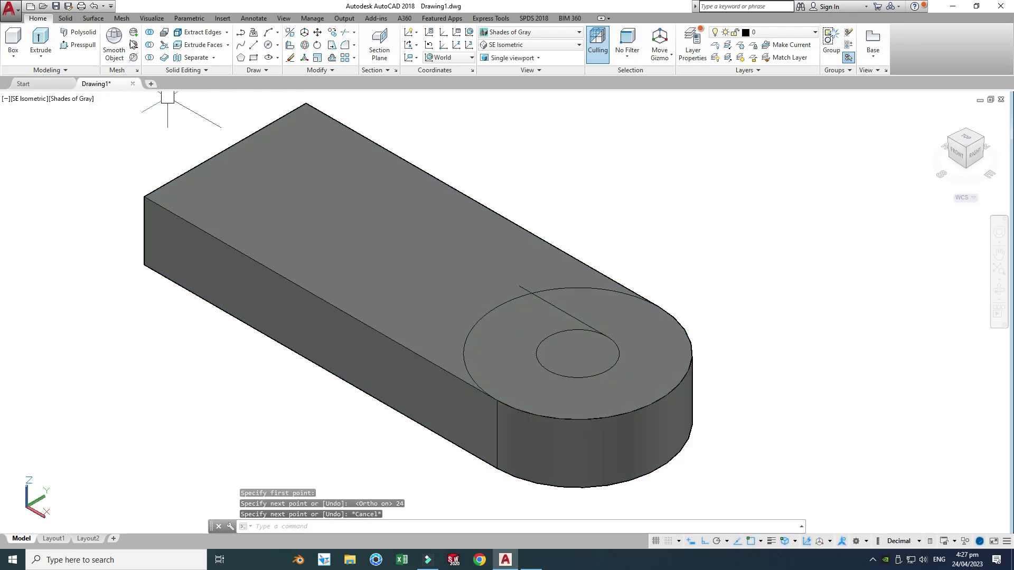
left_click(254, 46)
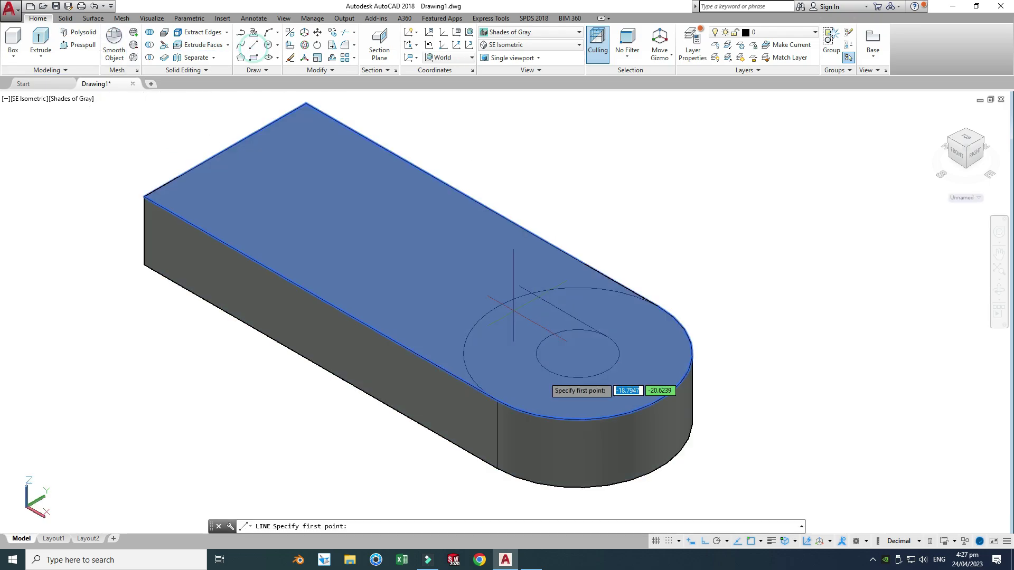
left_click(548, 370)
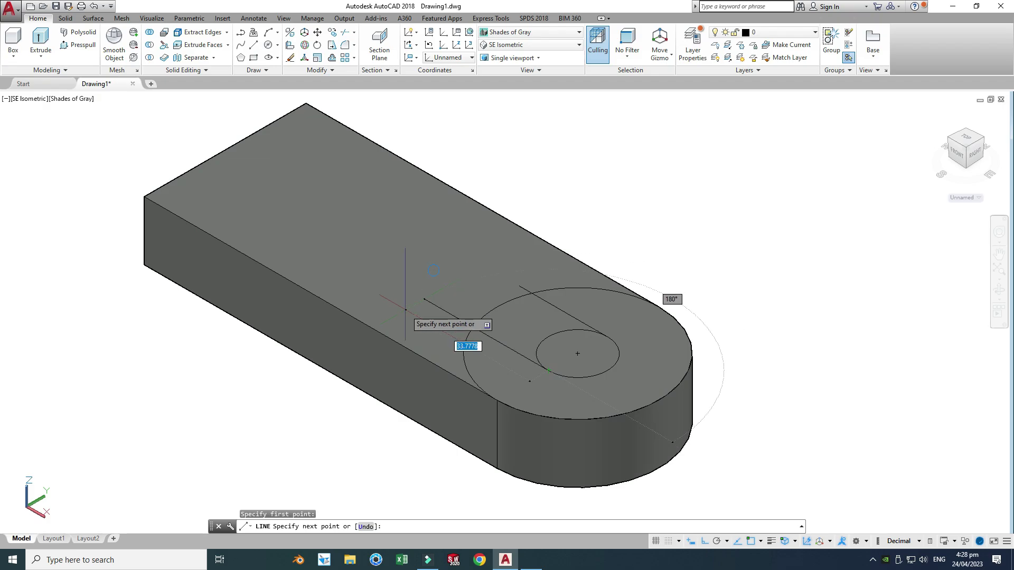
type("2")
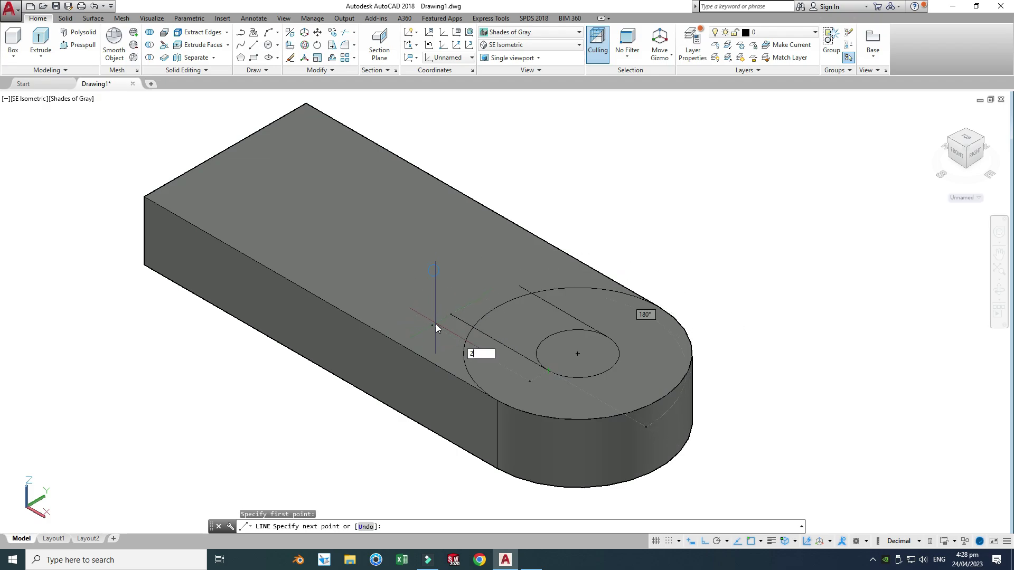
type("4")
key("Return")
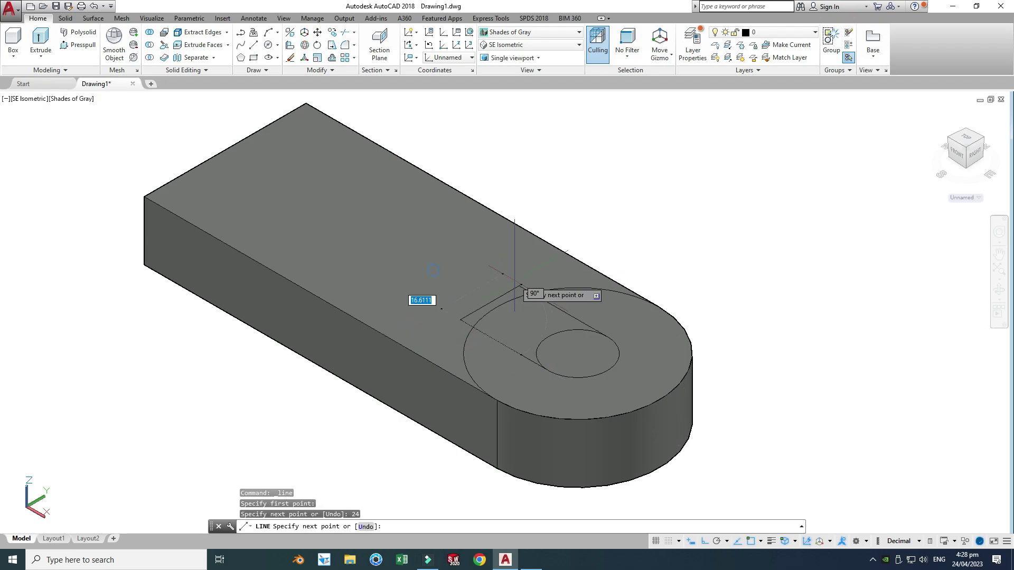
left_click(518, 286)
key("Escape")
- Set the model view to Top with the whole base in view
scroll(465, 320, "up", 2)
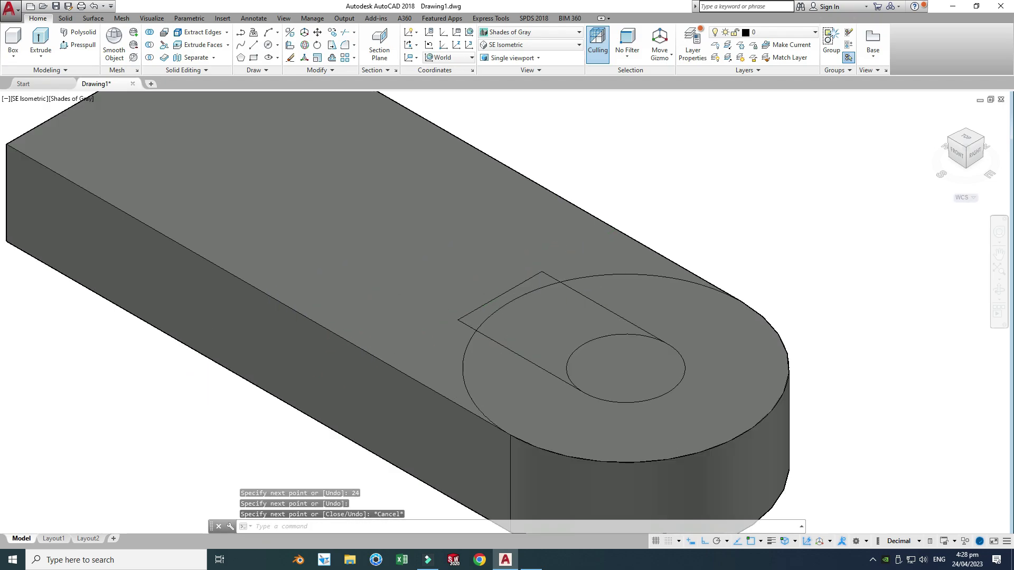
scroll(600, 283, "down", 5)
left_click(966, 139)
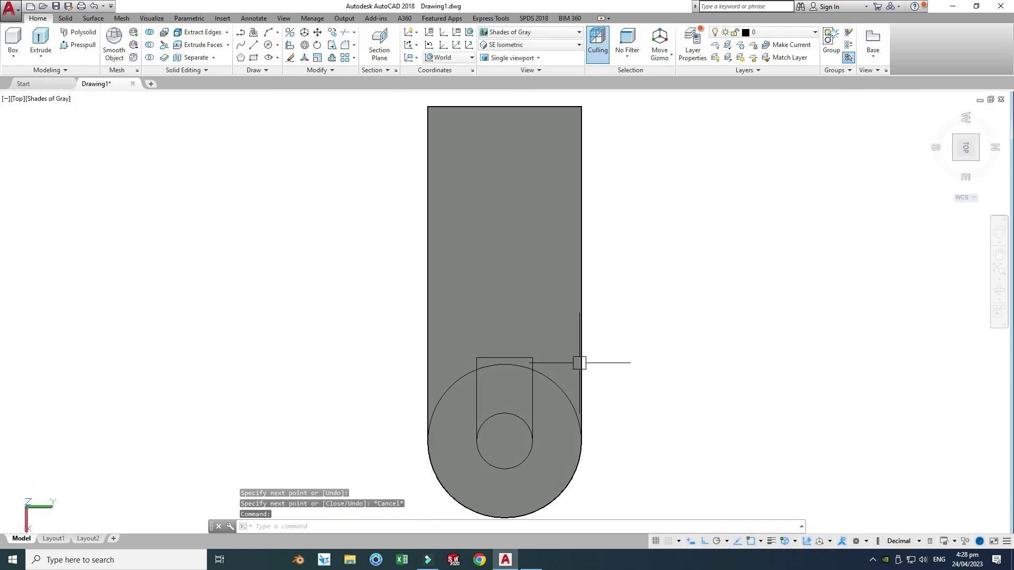
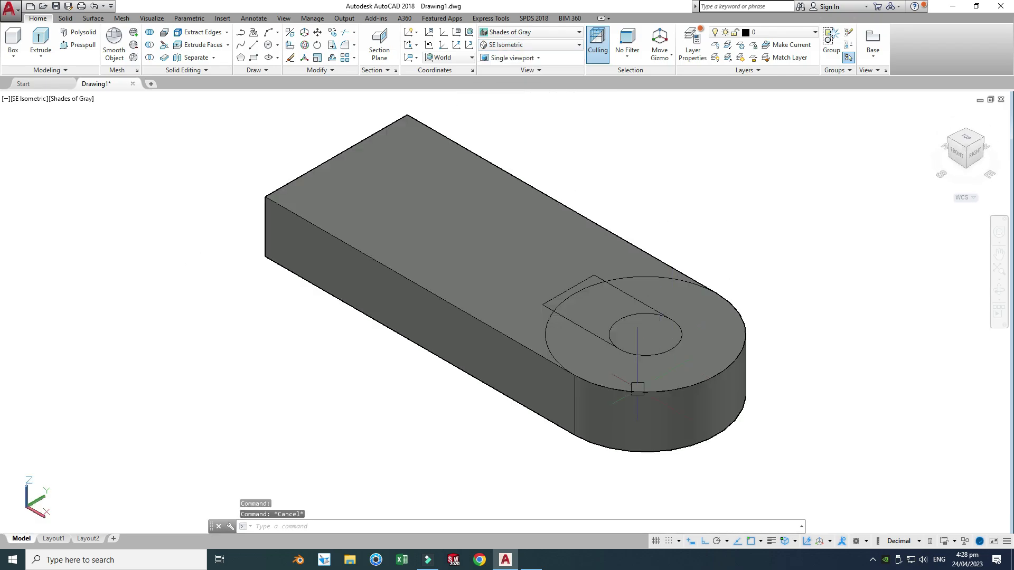
- Copy the slot circle from its center to the midpoint of the line closing the slot's other end
left_click(627, 316)
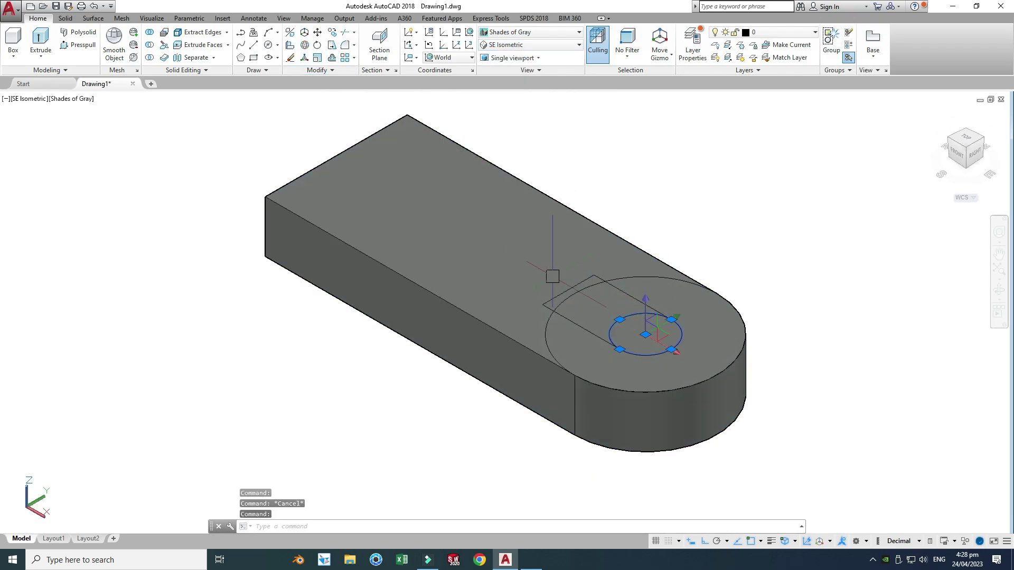
left_click(332, 34)
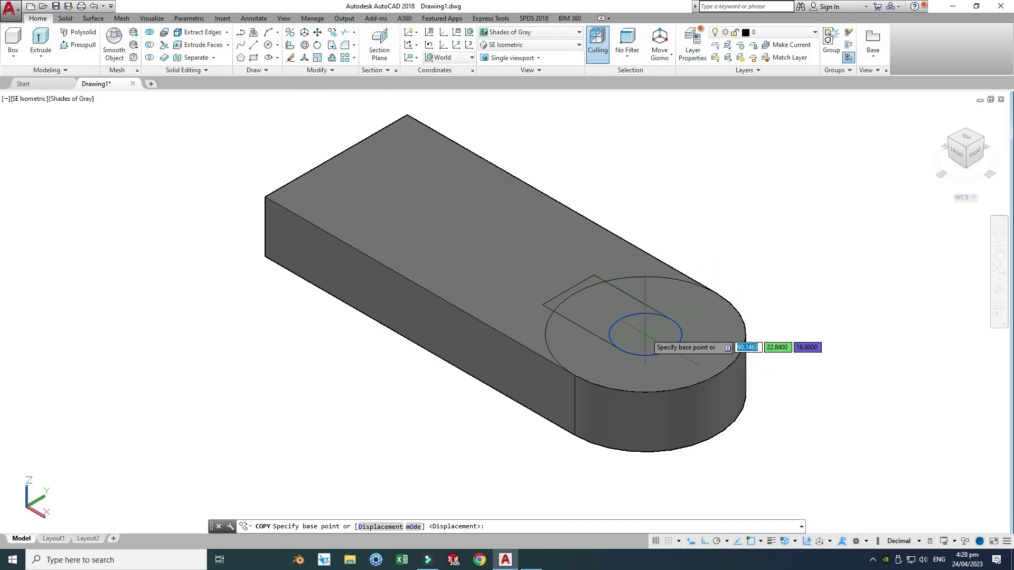
left_click(645, 335)
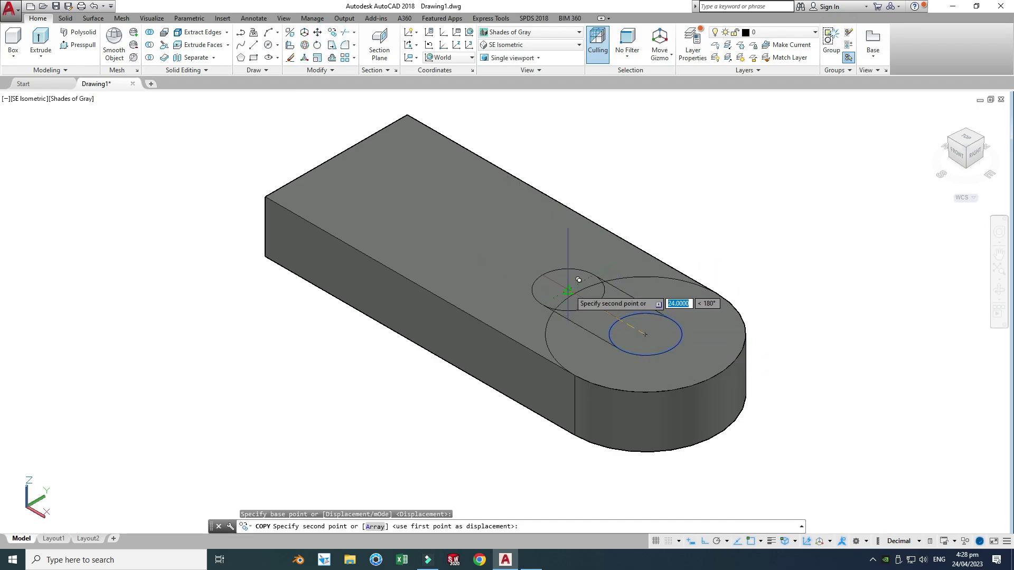
left_click(568, 290)
key("Escape")
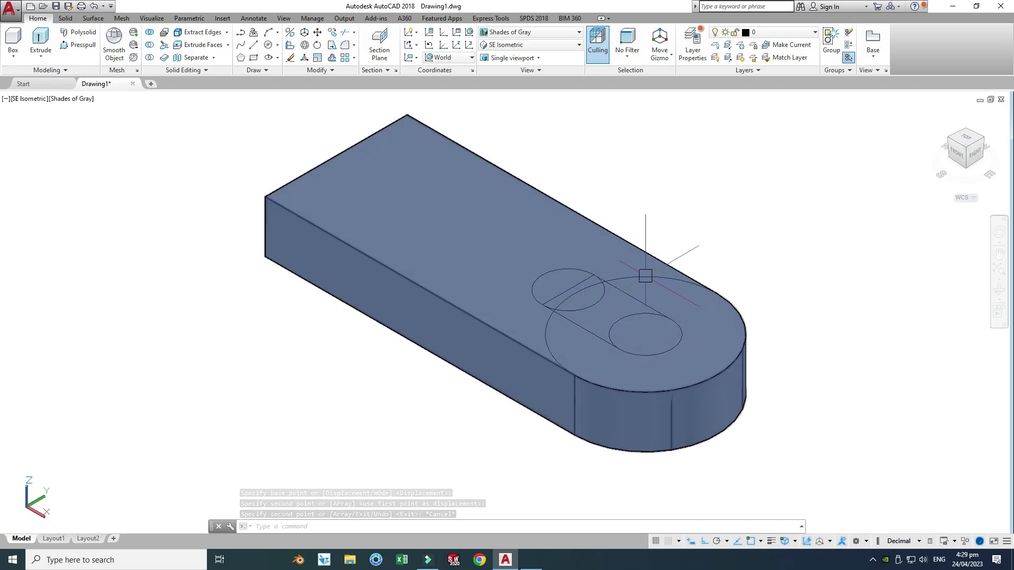
- Set the visual style to 2D Wireframe and erase the large construction circle and the line closing the slot's inner end
left_click(612, 272)
key("Escape")
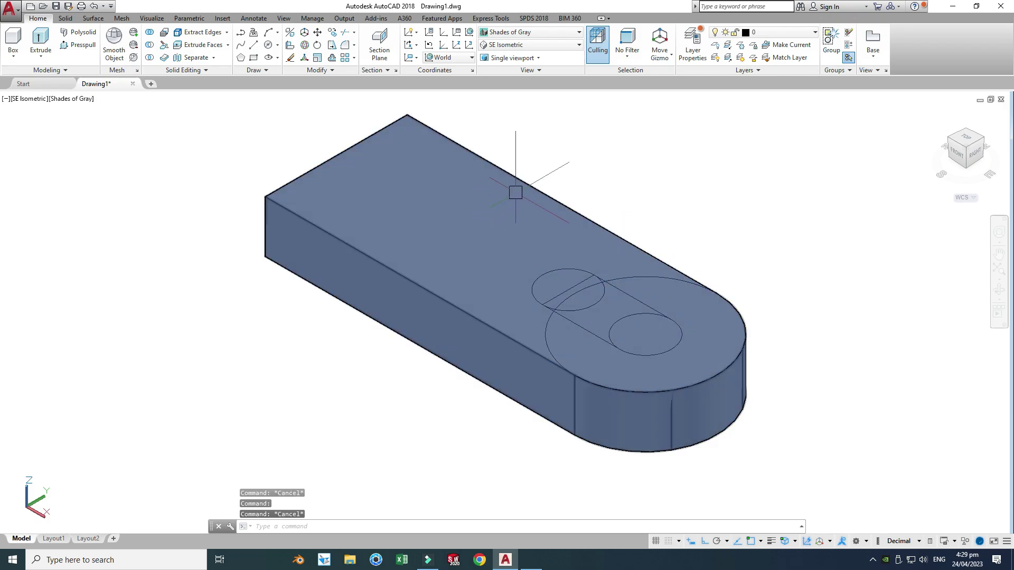
left_click(528, 32)
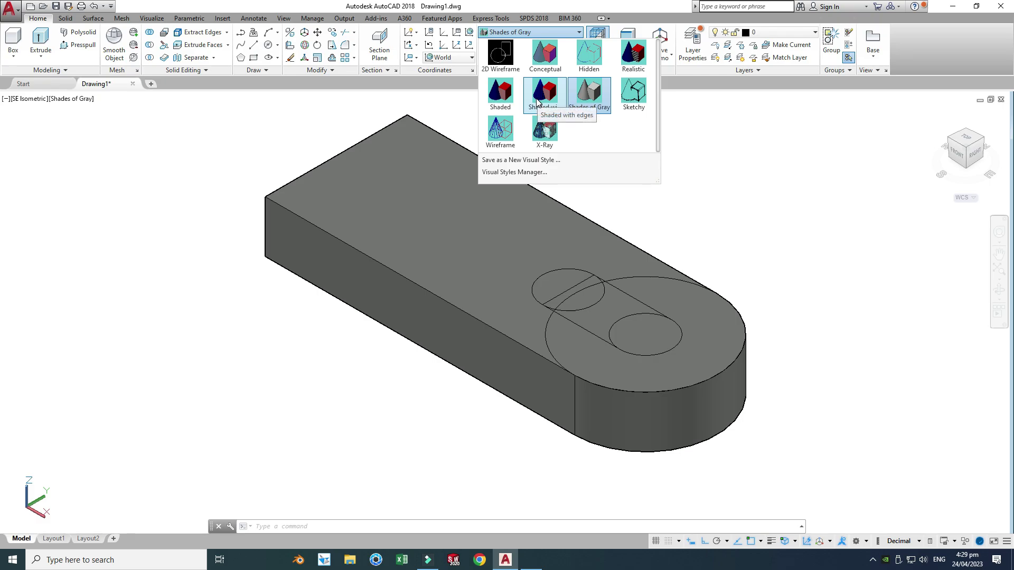
left_click(508, 69)
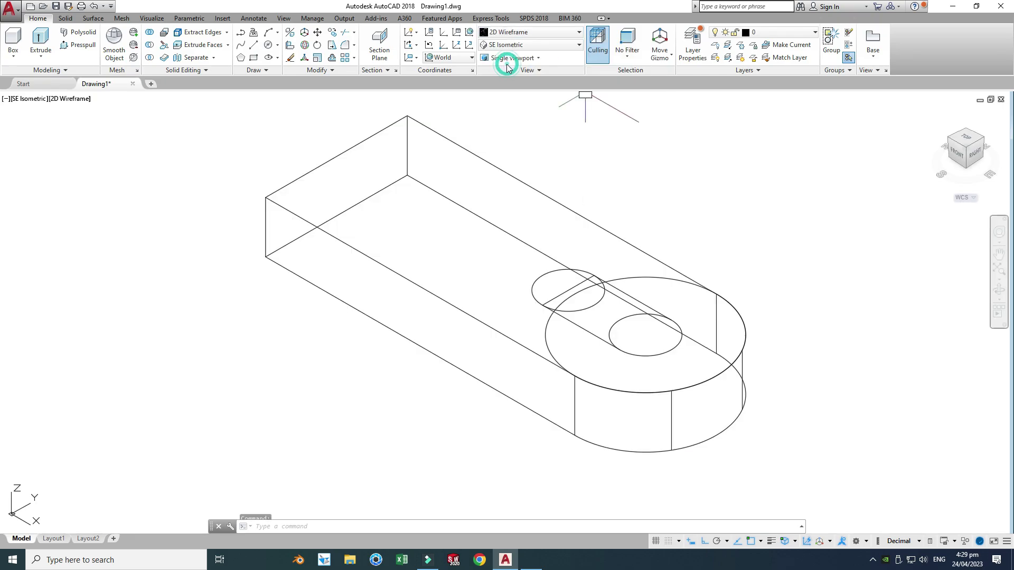
left_click(625, 281)
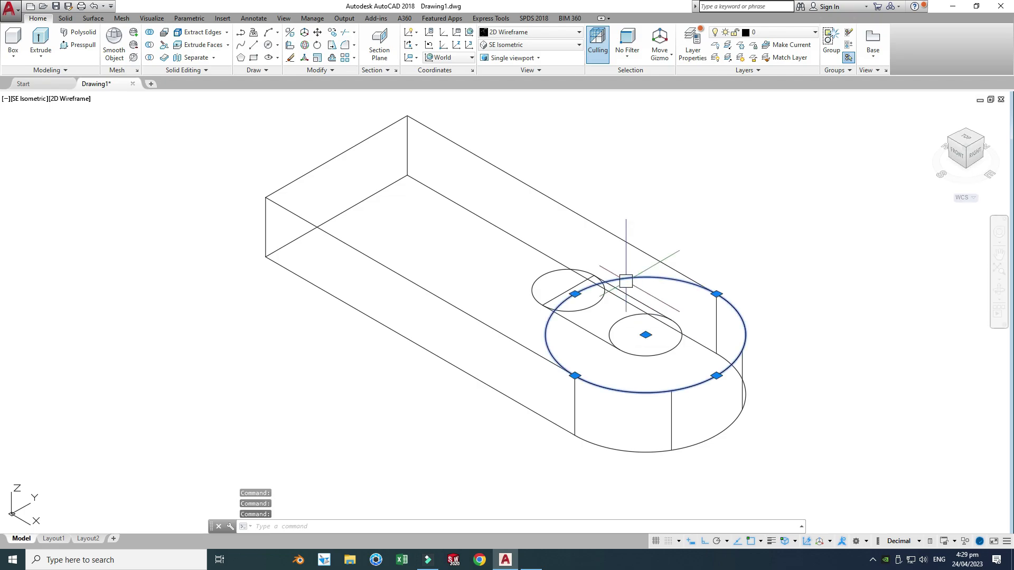
key("Delete")
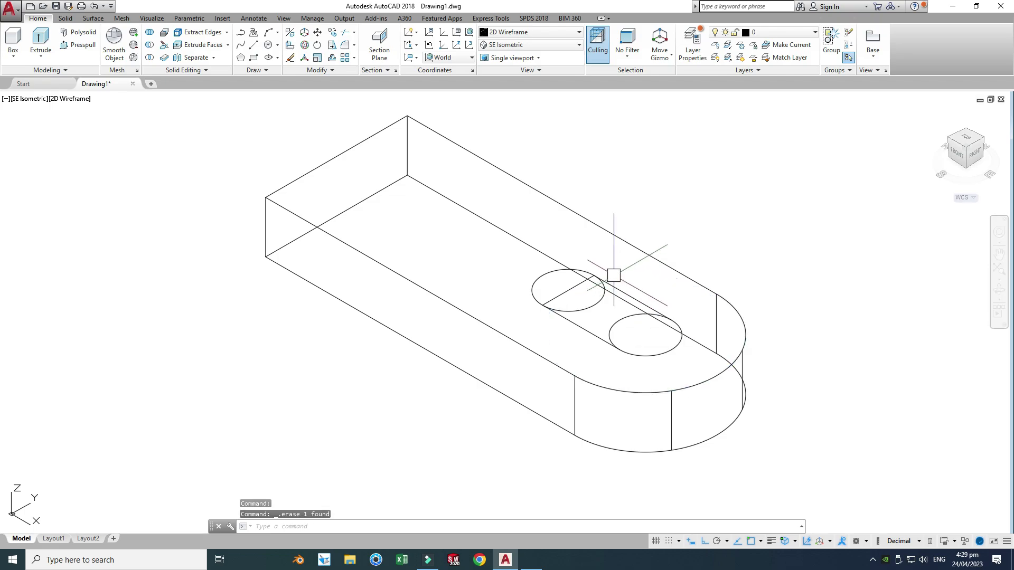
left_click(566, 287)
key("Delete")
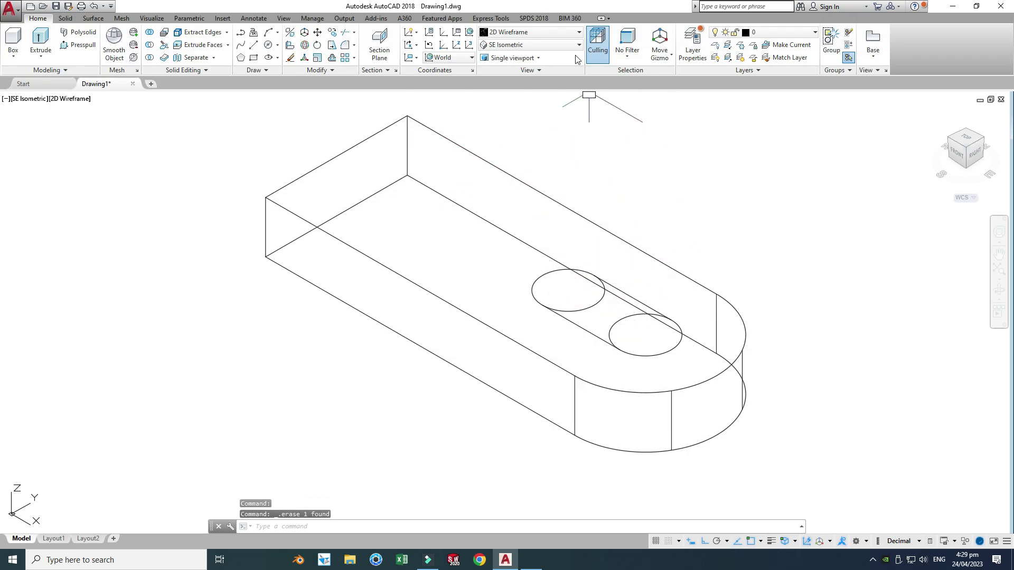
- Restore the Shades of Gray style and press-pull both circles and the area between them down through the base to cut the slot
left_click(532, 35)
left_click(632, 91)
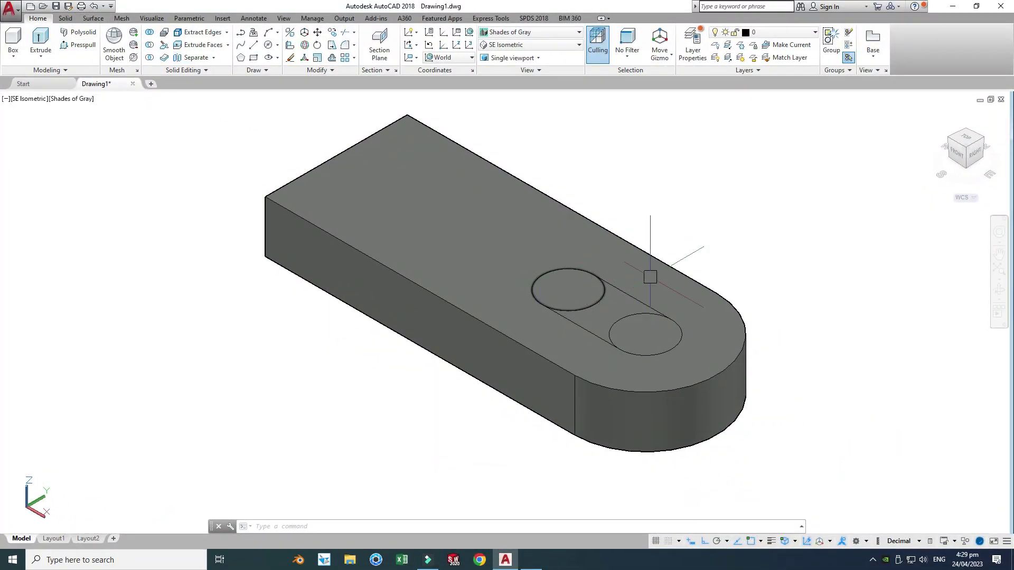
left_click(88, 46)
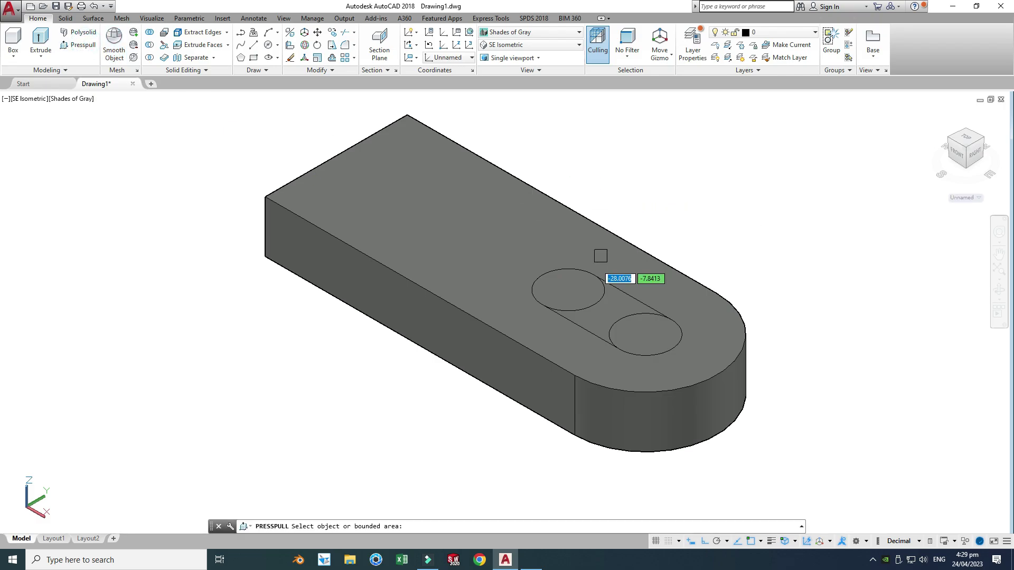
left_click(581, 286)
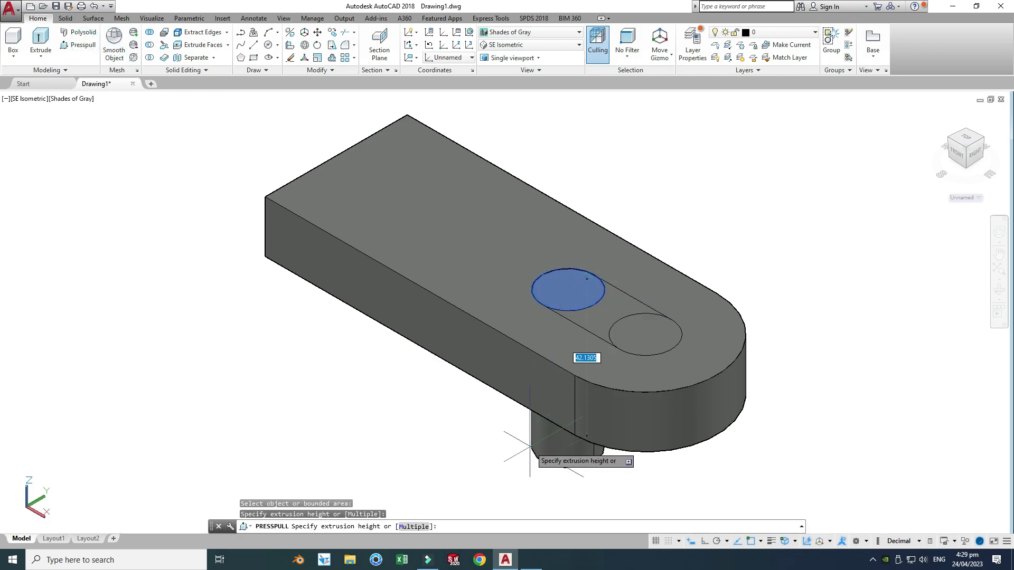
left_click(588, 356)
left_click(616, 307)
left_click(560, 470)
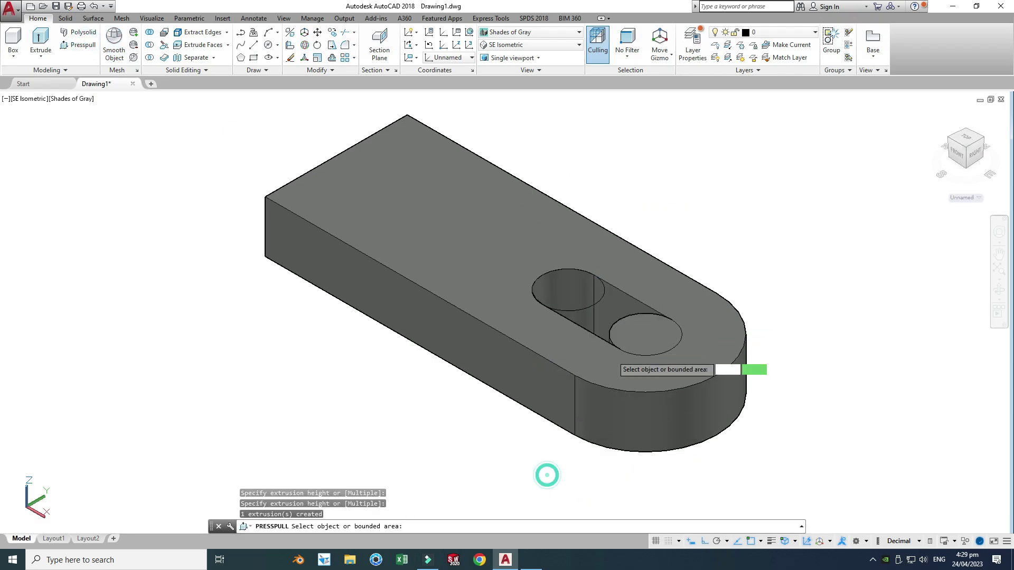
left_click(623, 338)
left_click(563, 480)
key("Return")
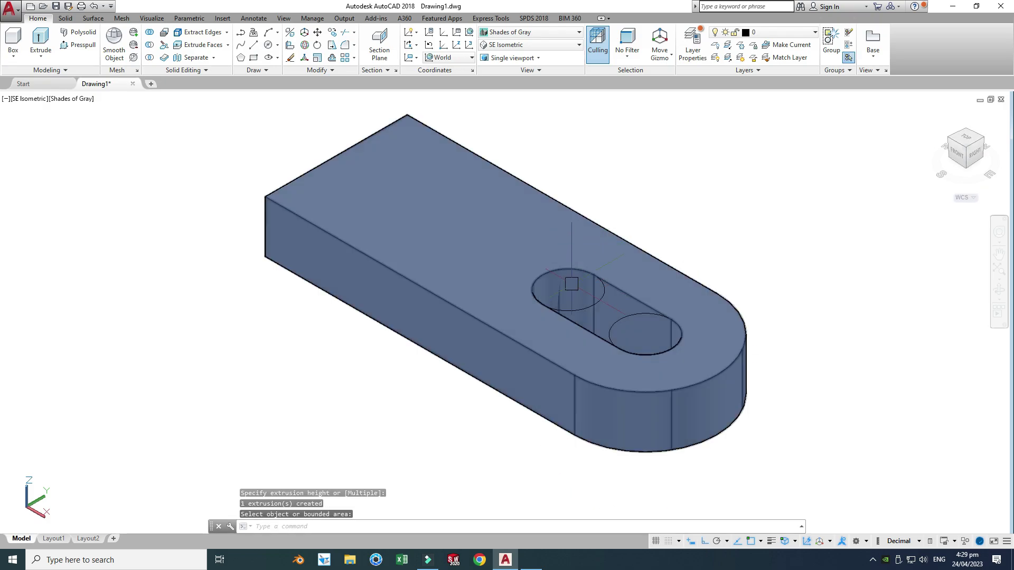
- Erase the leftover slot circles from the base's top face
left_click(581, 310)
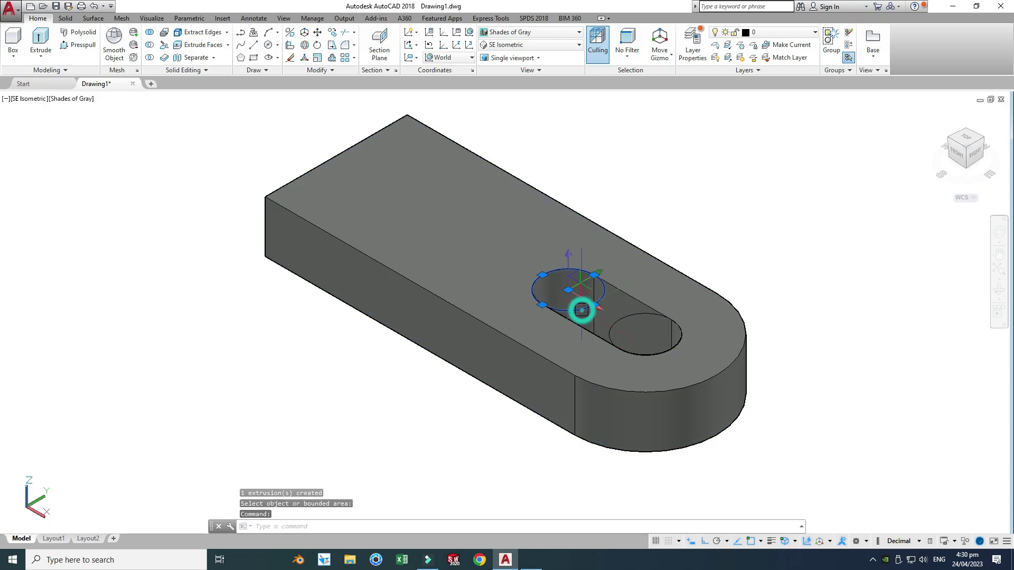
key("Delete")
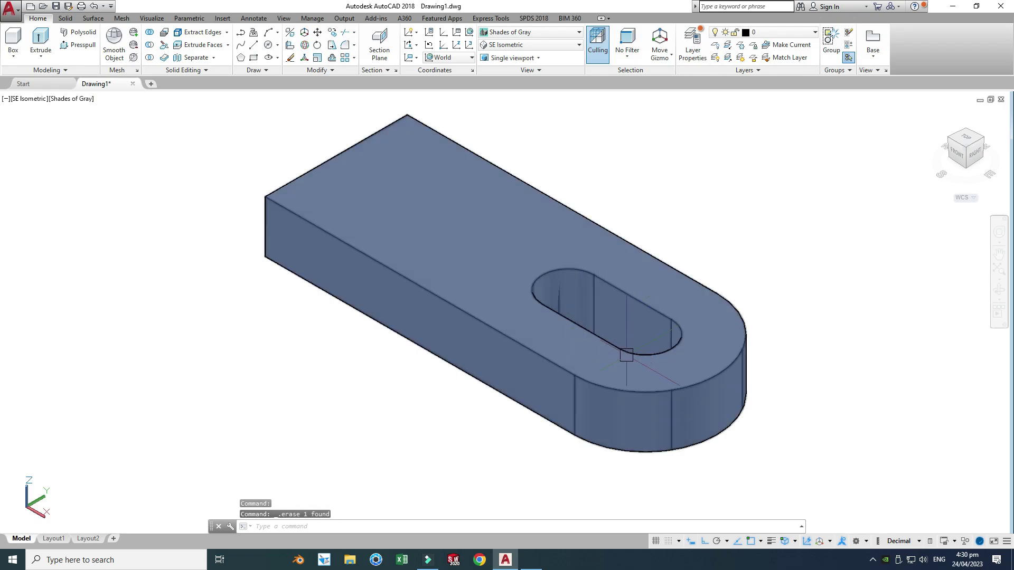
left_click(661, 353)
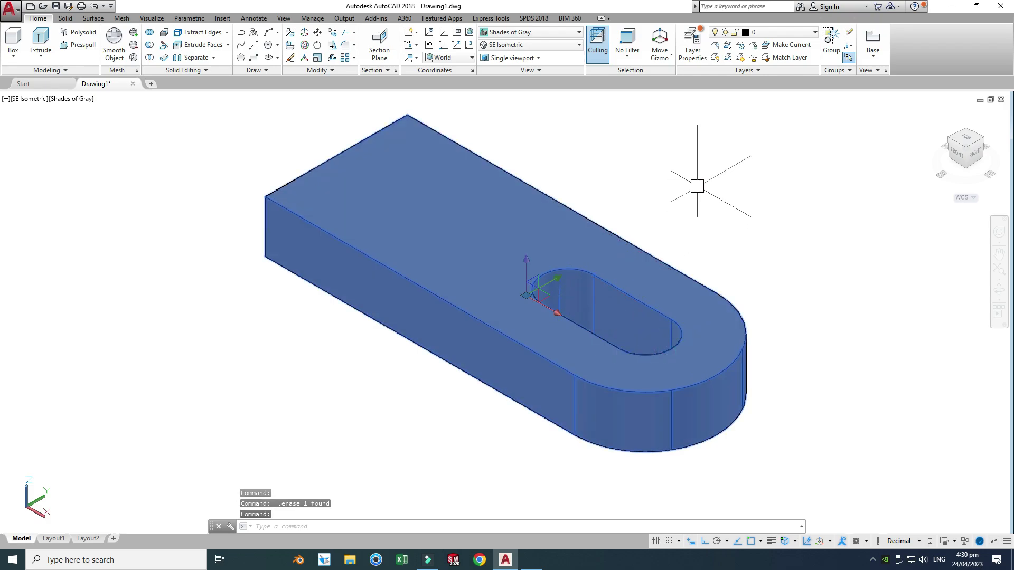
key("Escape")
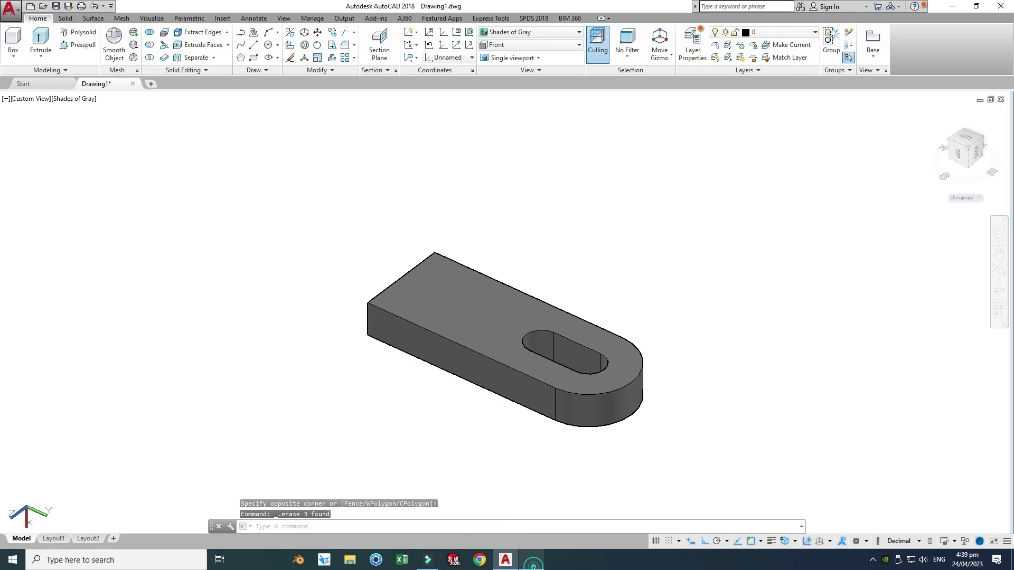
- Check the lug dimensions in the reference sketch and set the model view to Front
left_click(533, 562)
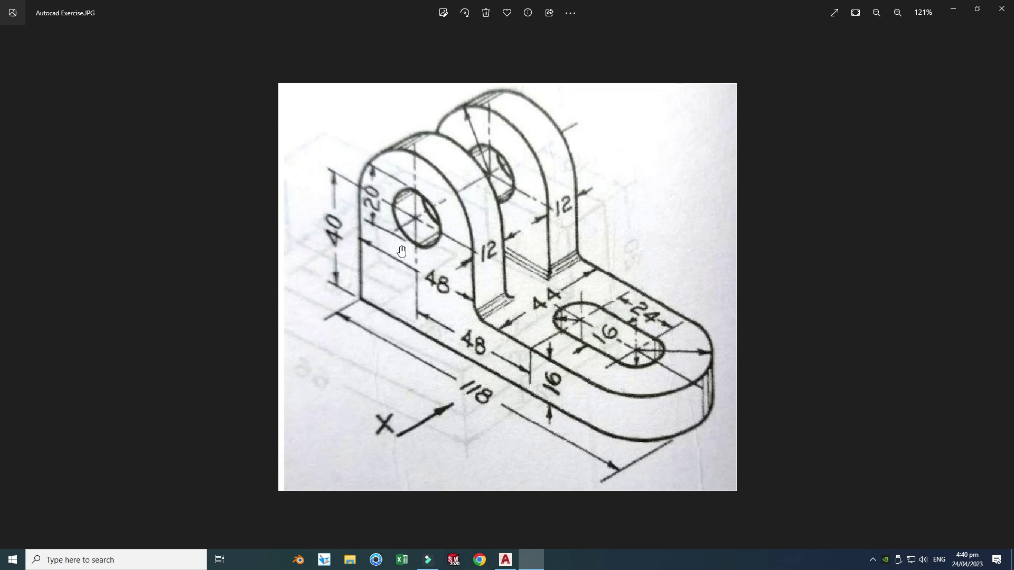
left_click(505, 559)
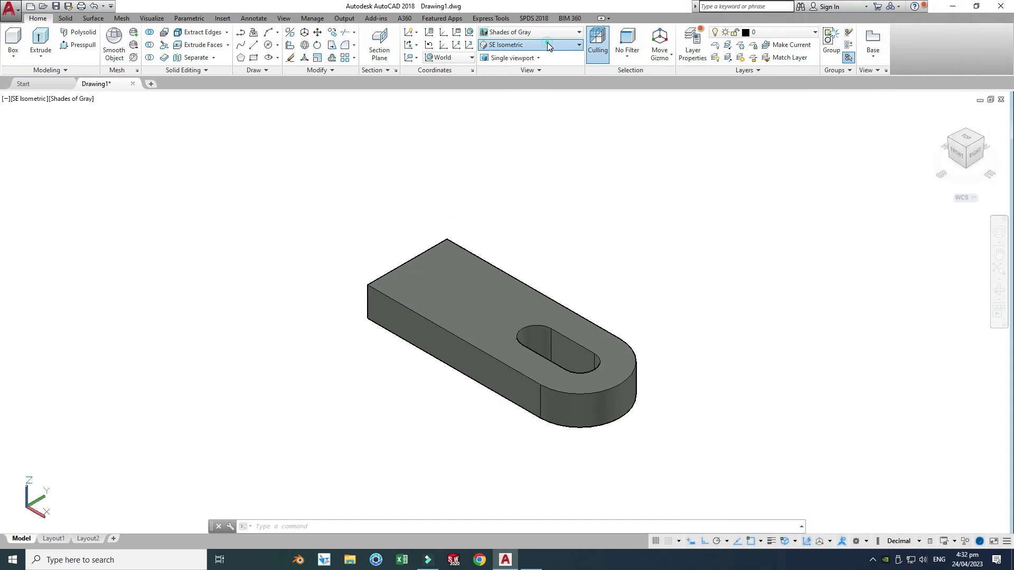
left_click(547, 44)
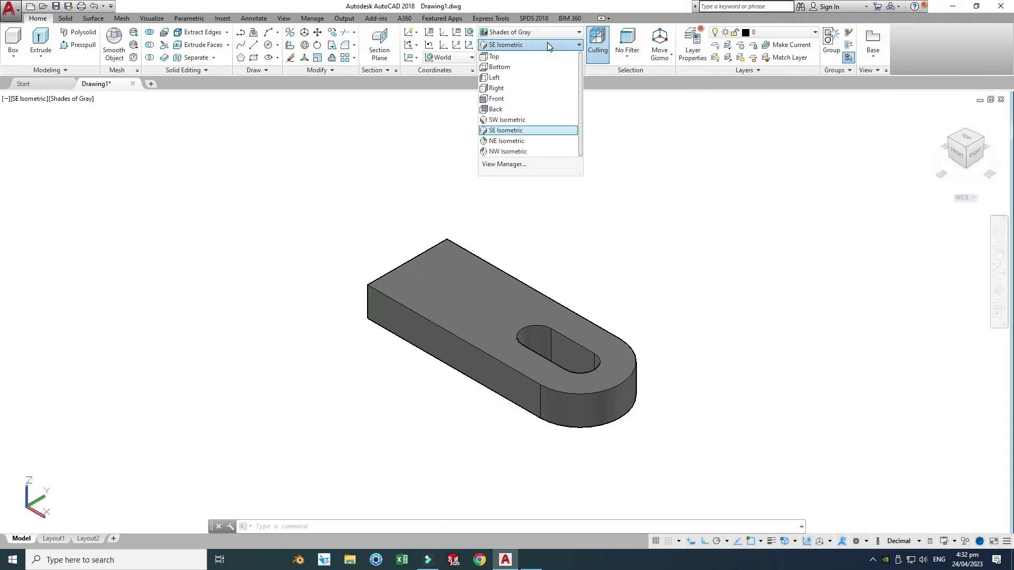
left_click(530, 100)
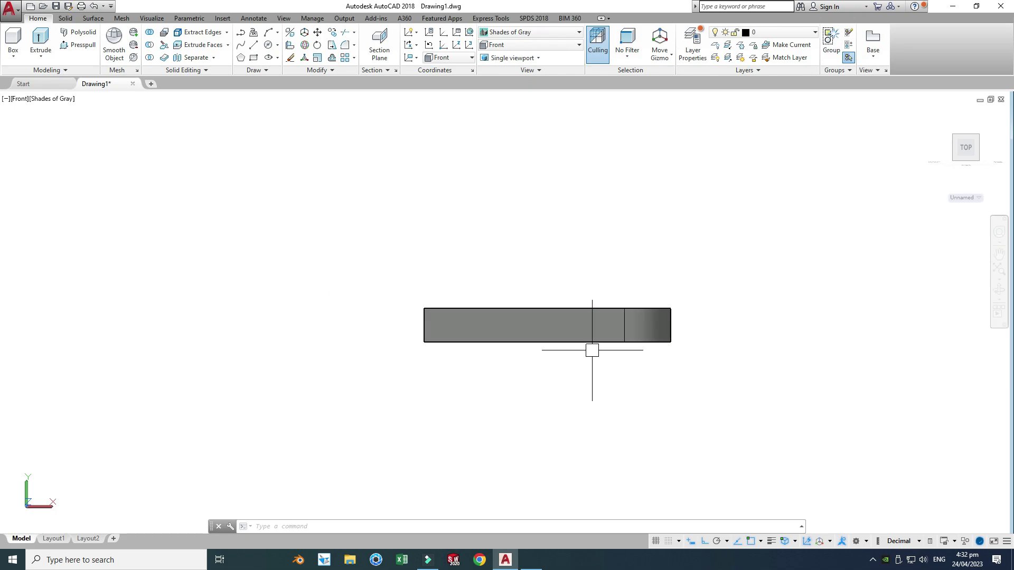
scroll(457, 262, "up", 2)
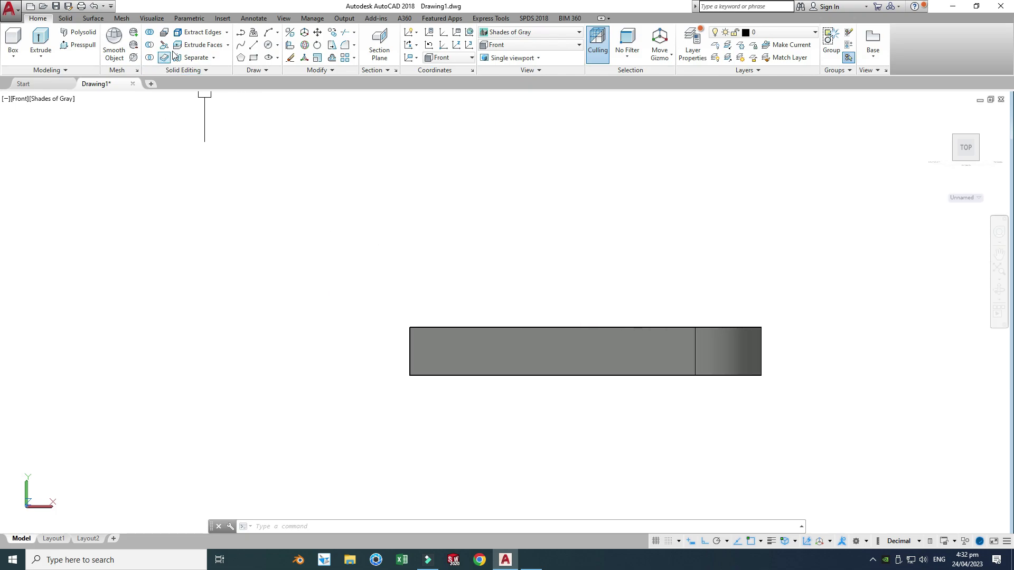
- Draw a 48 by 48 rectangle in the empty space above the base's square end
left_click(254, 58)
left_click(296, 125)
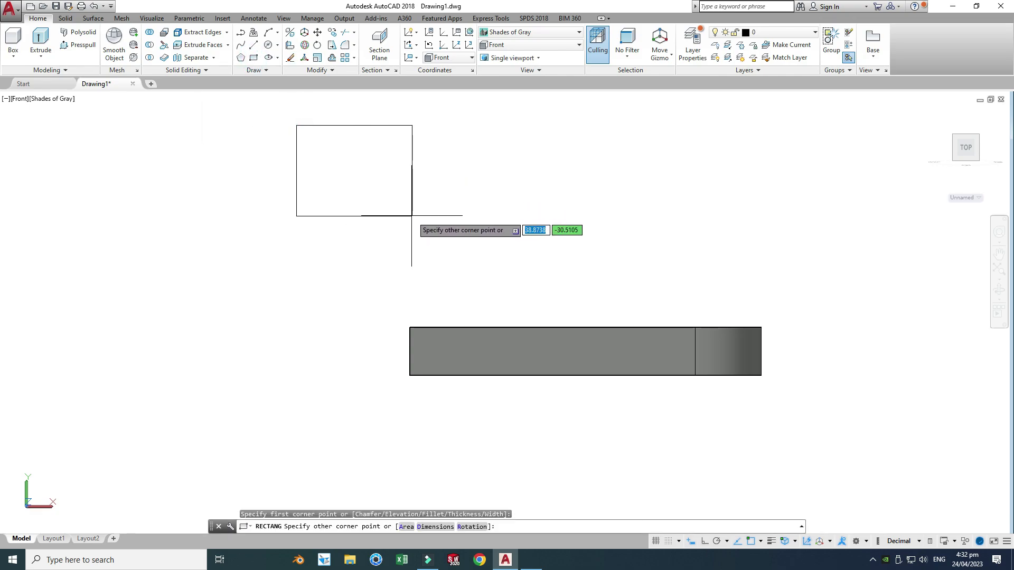
type("48")
key("Tab")
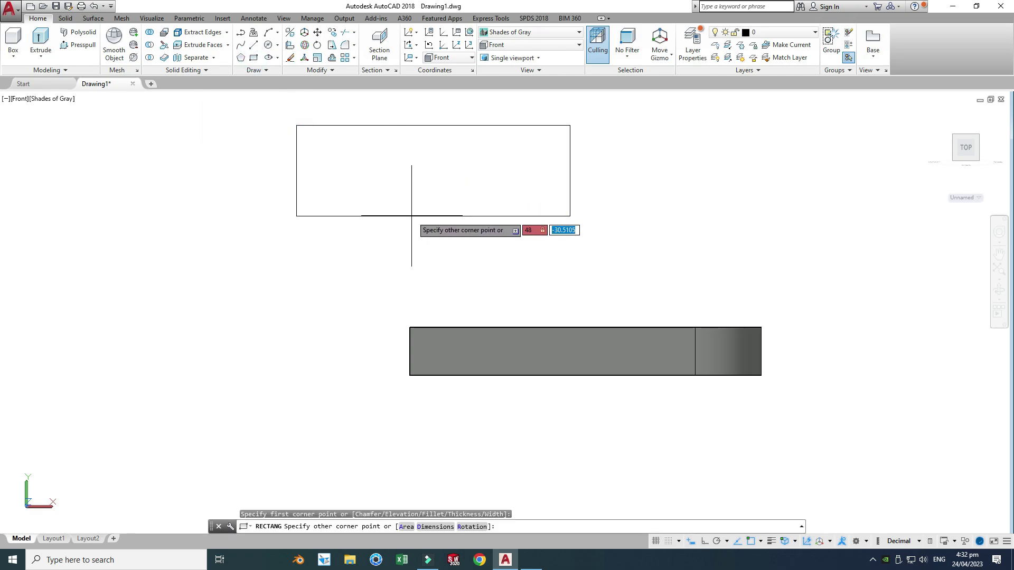
key("Return")
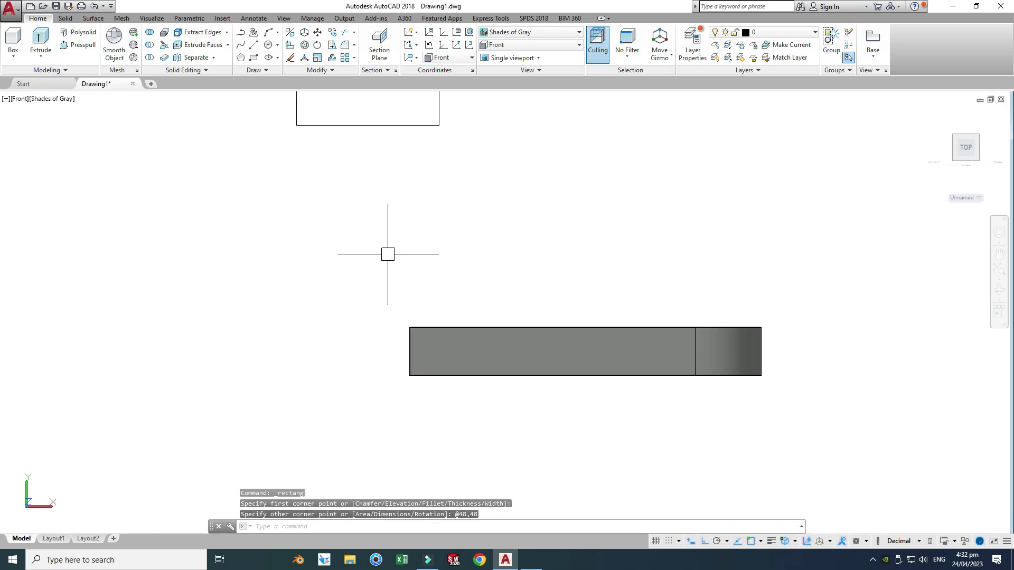
scroll(387, 259, "down", 6)
scroll(403, 199, "up", 2)
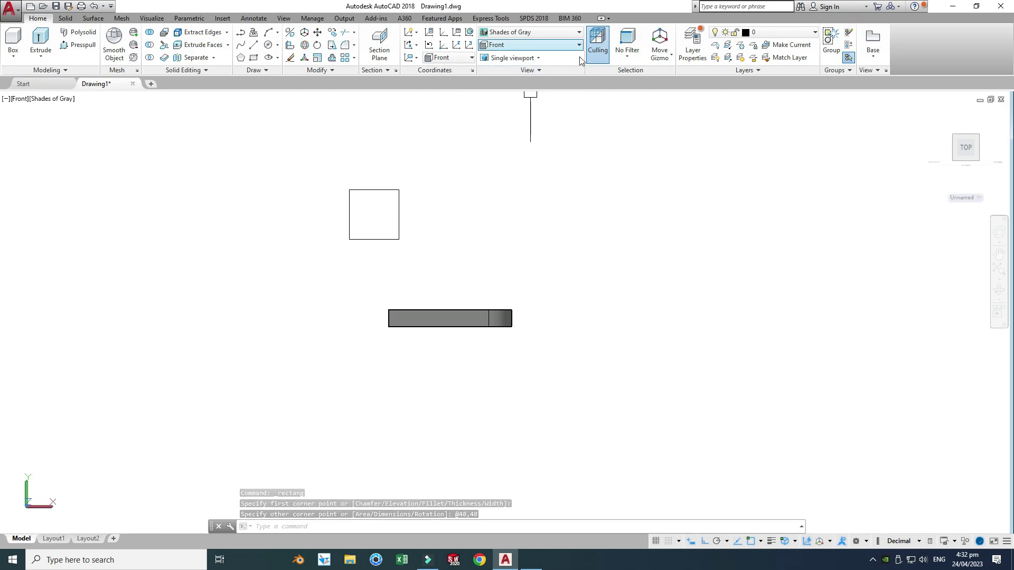
- Orbit to an angled view and press-pull the 48 by 48 square to a thickness of 12 for the upright lug
left_click(999, 290)
left_click_drag(760, 259, 440, 238)
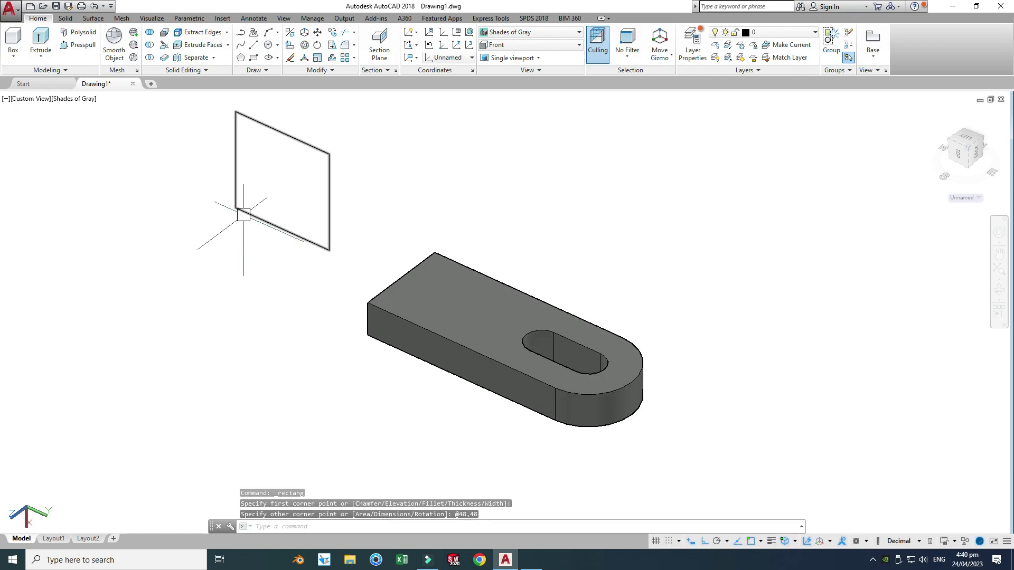
left_click(82, 44)
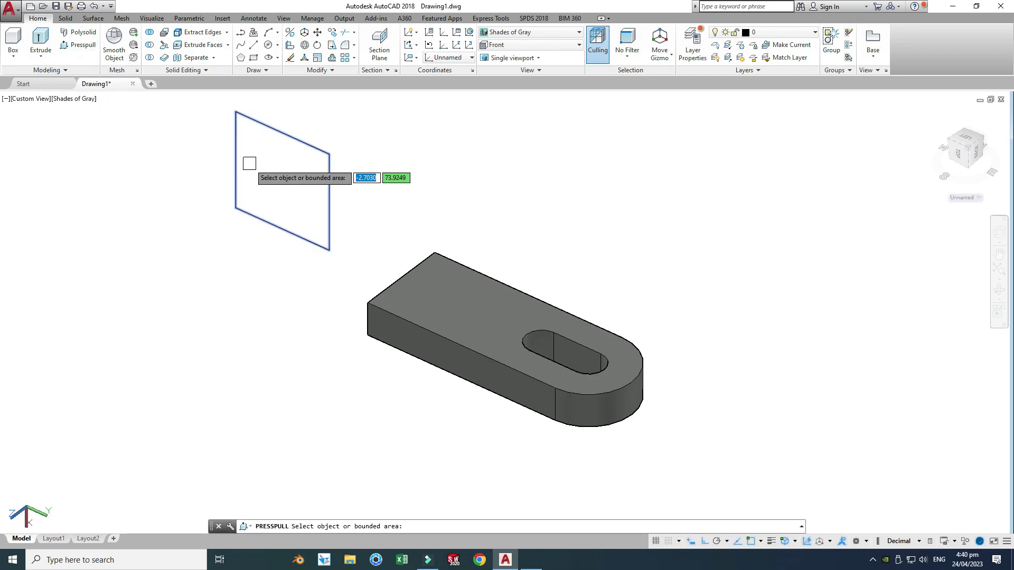
left_click(298, 211)
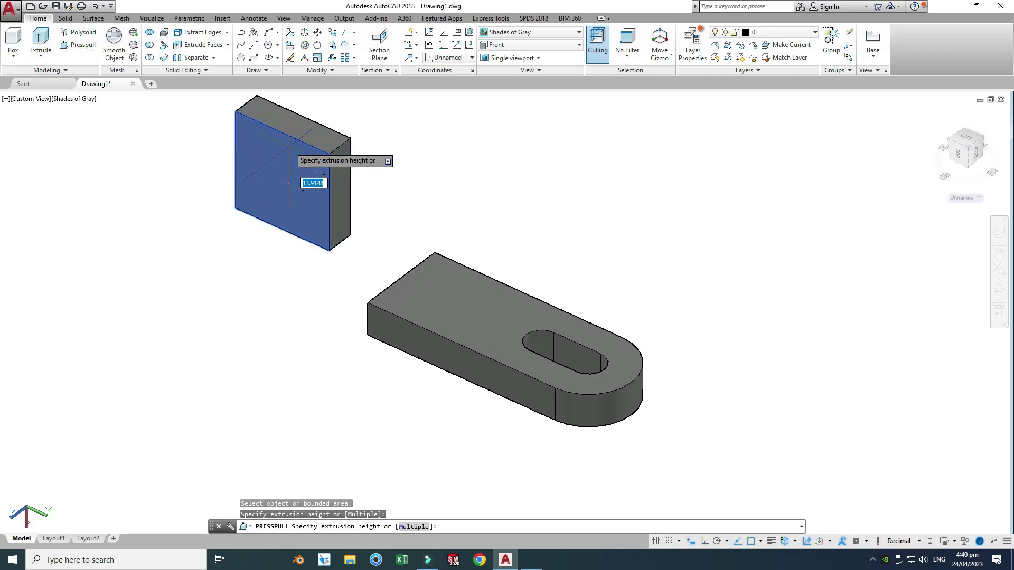
type("12")
key("Return")
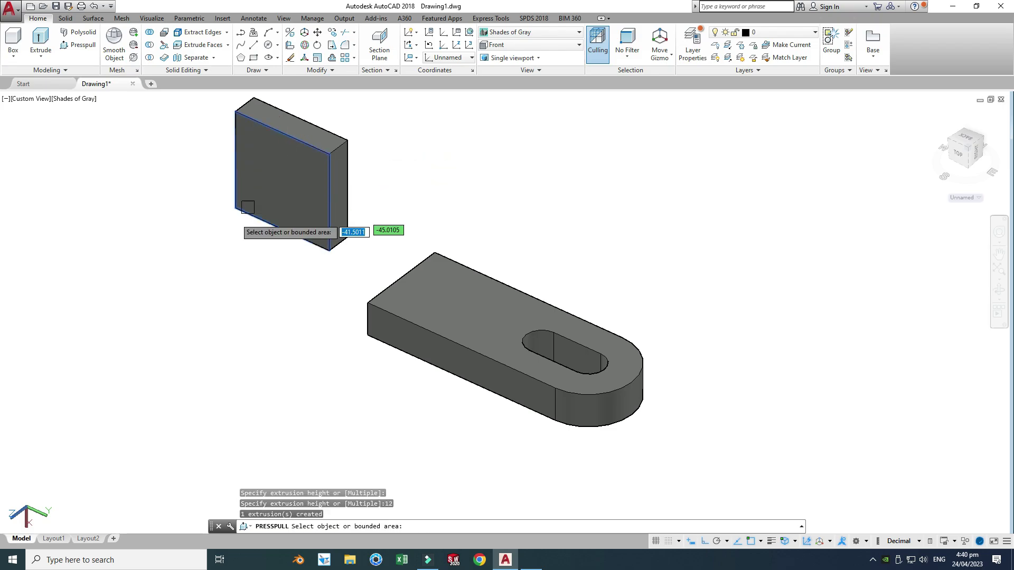
scroll(212, 283, "down", 2)
scroll(273, 134, "up", 2)
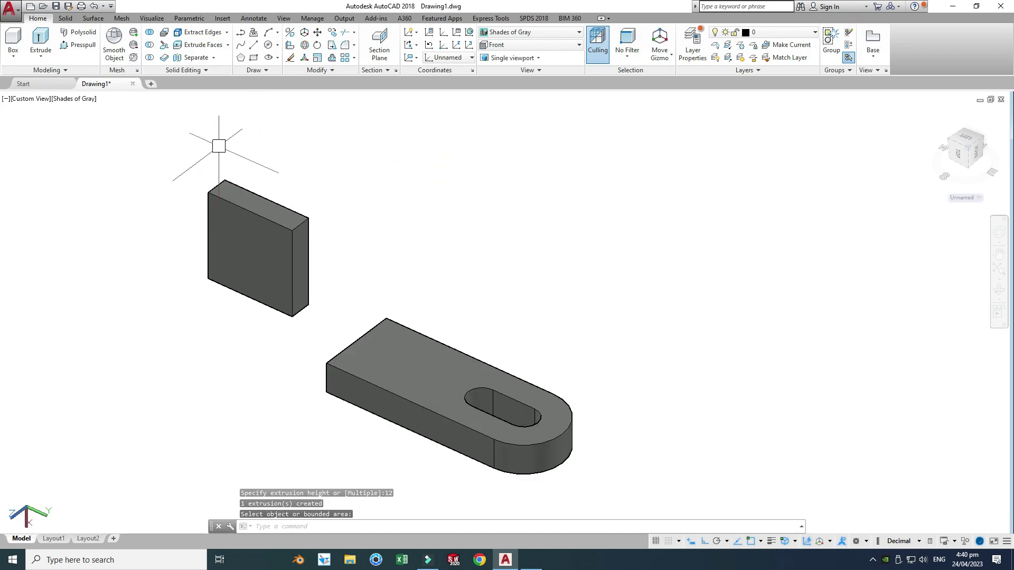
- Draw a circle of diameter 48 centred on the front face of the upright lug block
left_click(278, 45)
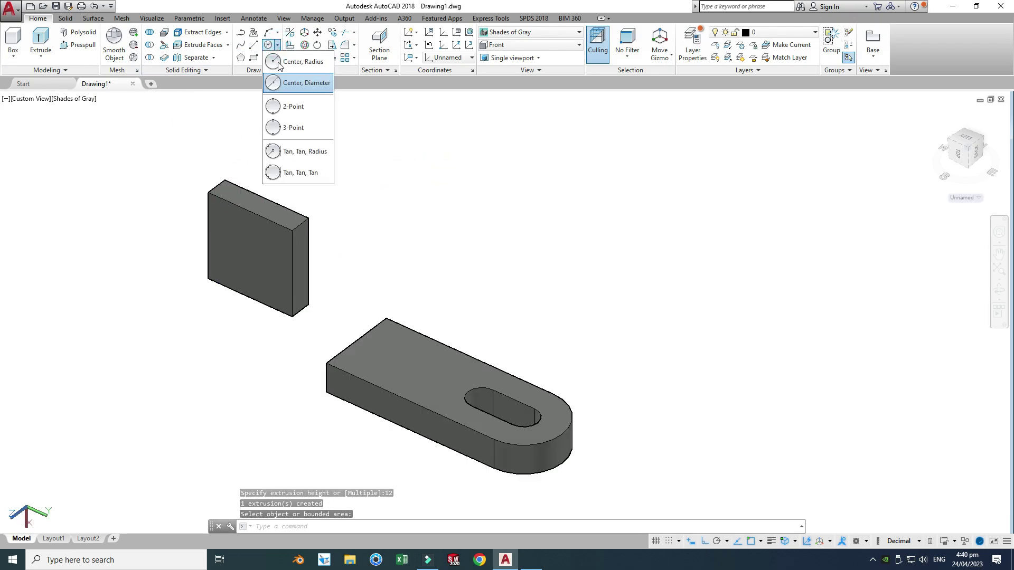
left_click(296, 79)
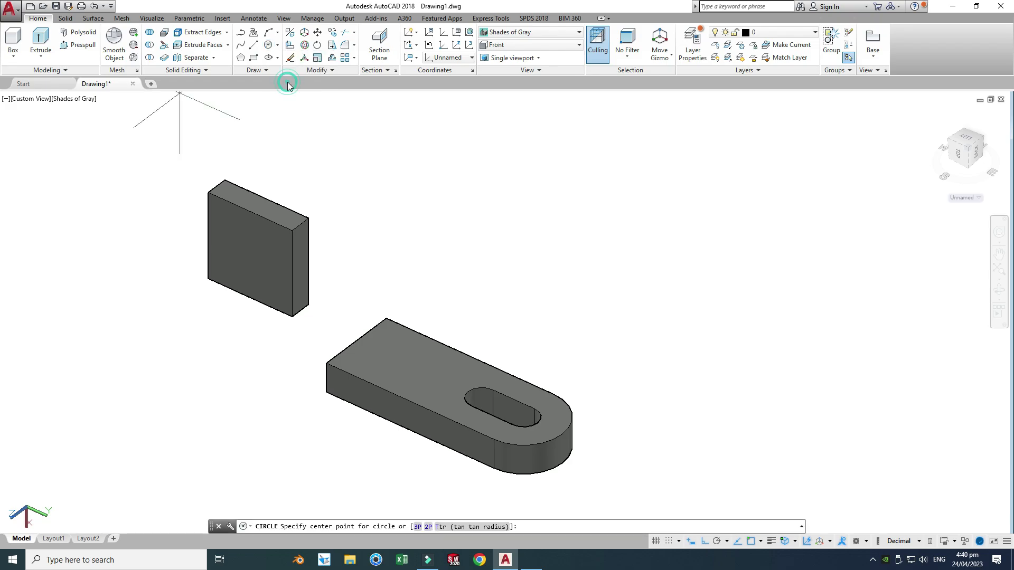
left_click(250, 255)
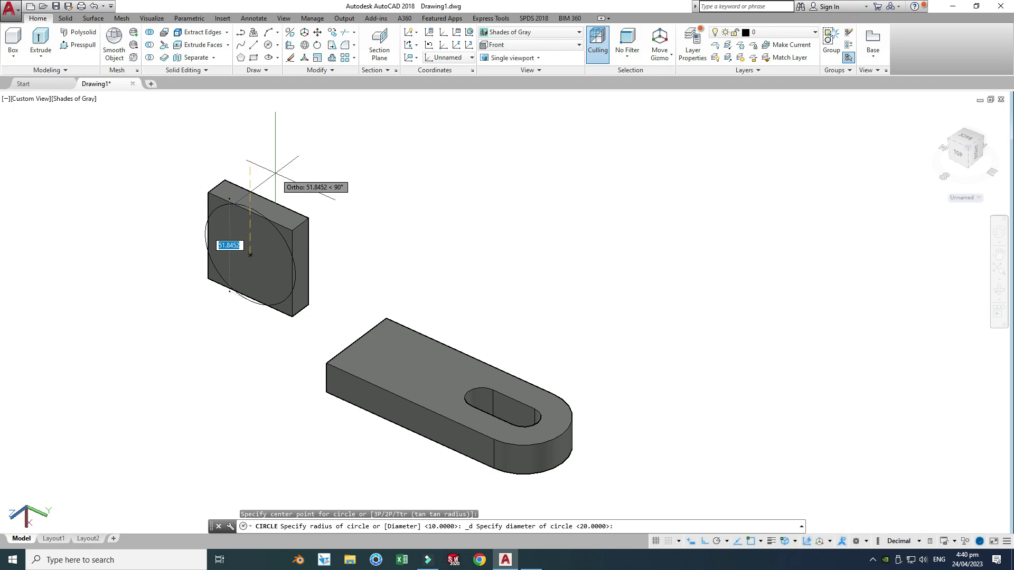
type("48")
key("Return")
scroll(233, 239, "up", 2)
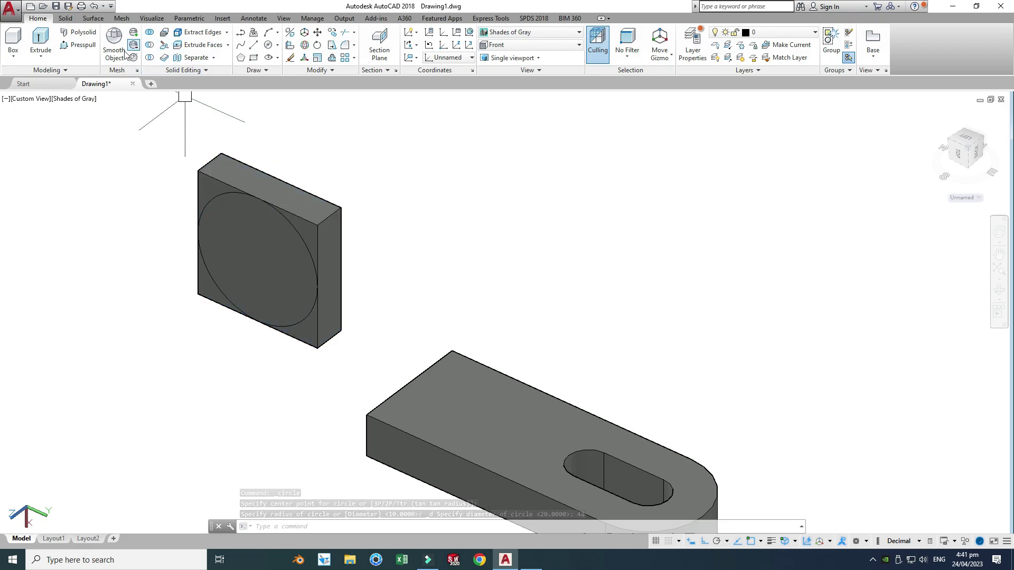
- Press-pull away the two upper corner areas outside the circle to give the lug a rounded top
left_click(78, 45)
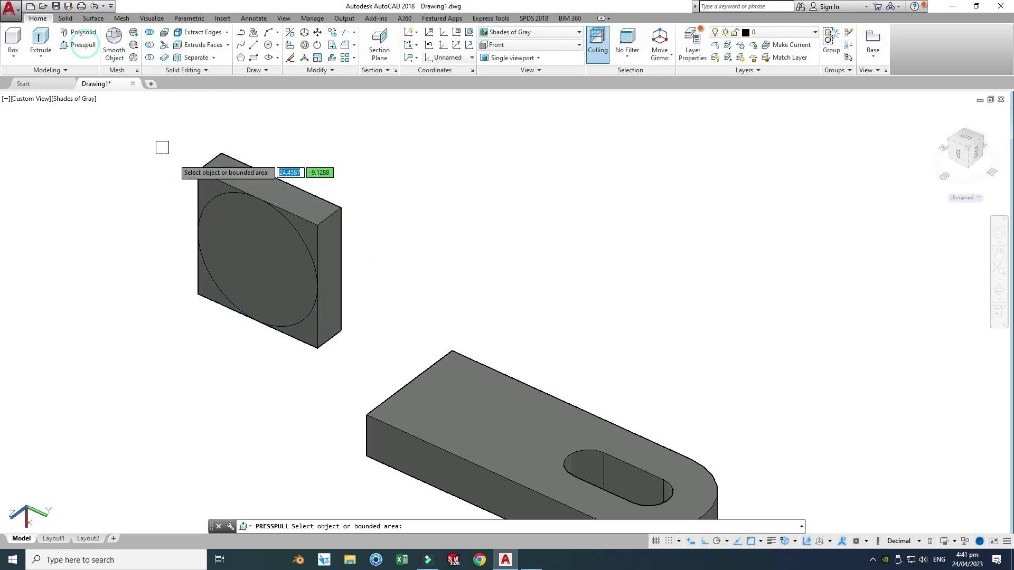
left_click(207, 191)
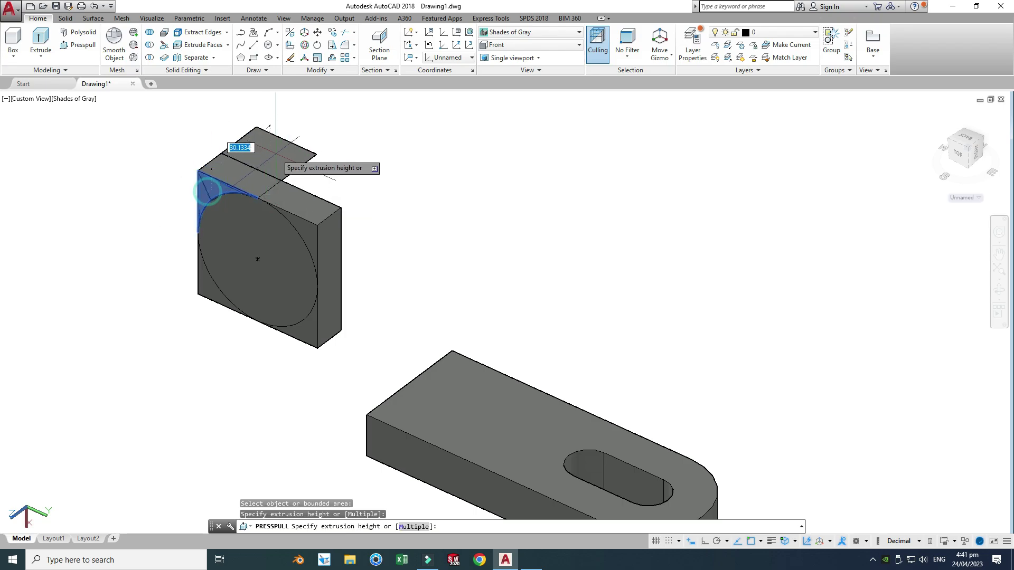
left_click(312, 236)
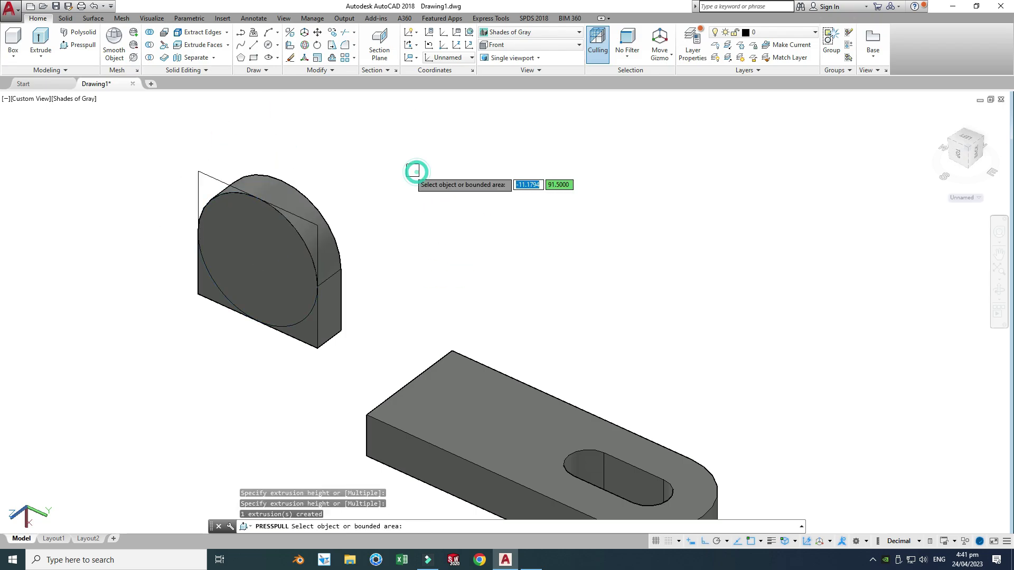
key("Return")
- Check the reference sketch, then move the lug with its circle from its lower front corner onto the top front corner of the base's square end
left_click(537, 565)
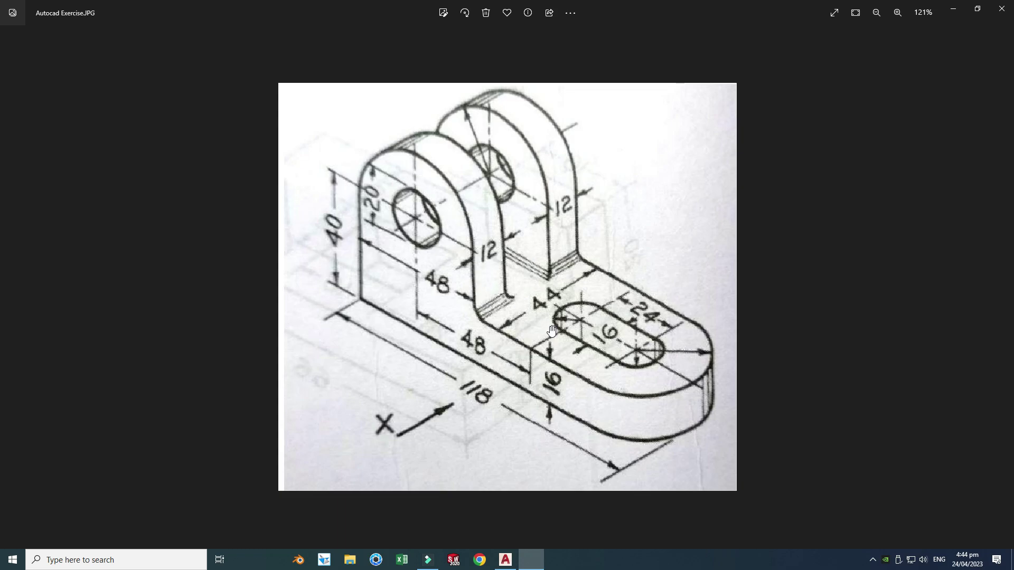
left_click(532, 565)
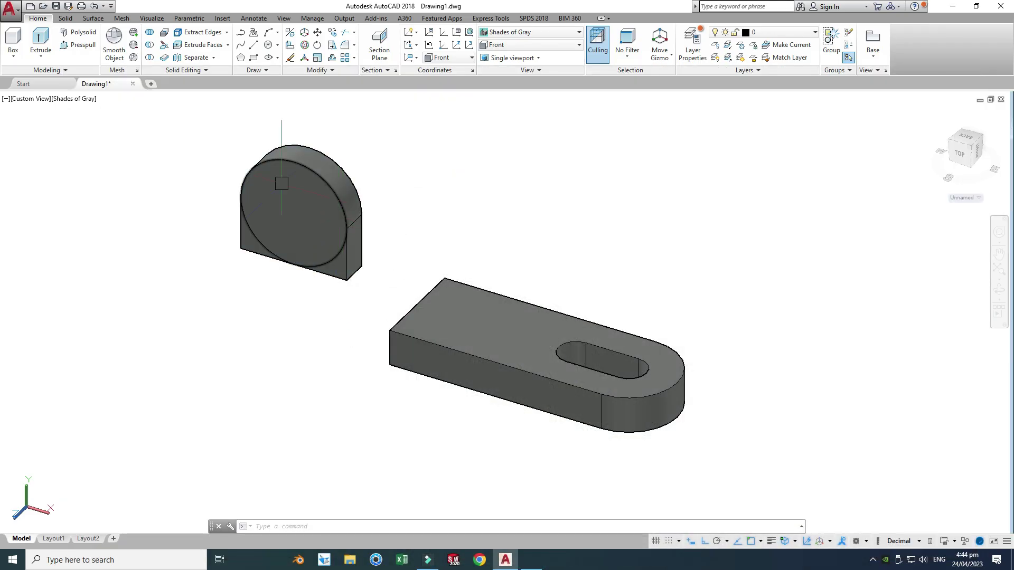
left_click(200, 126)
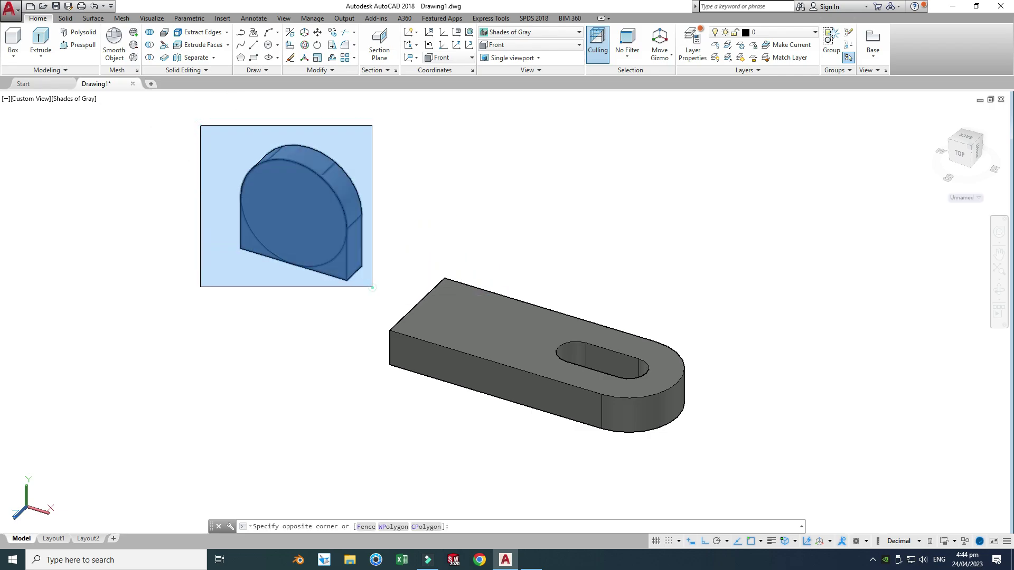
left_click(370, 293)
left_click(317, 33)
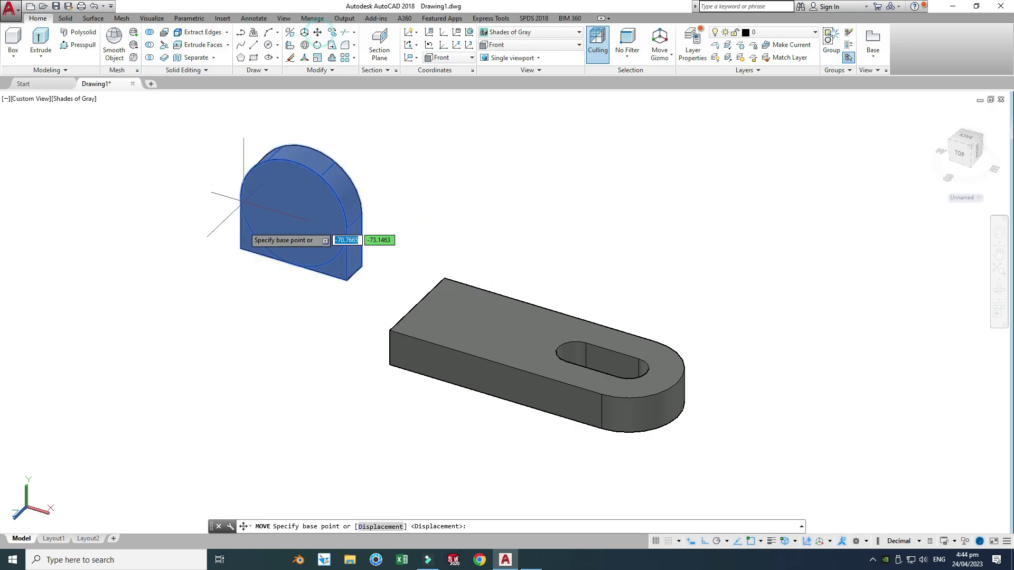
left_click(240, 248)
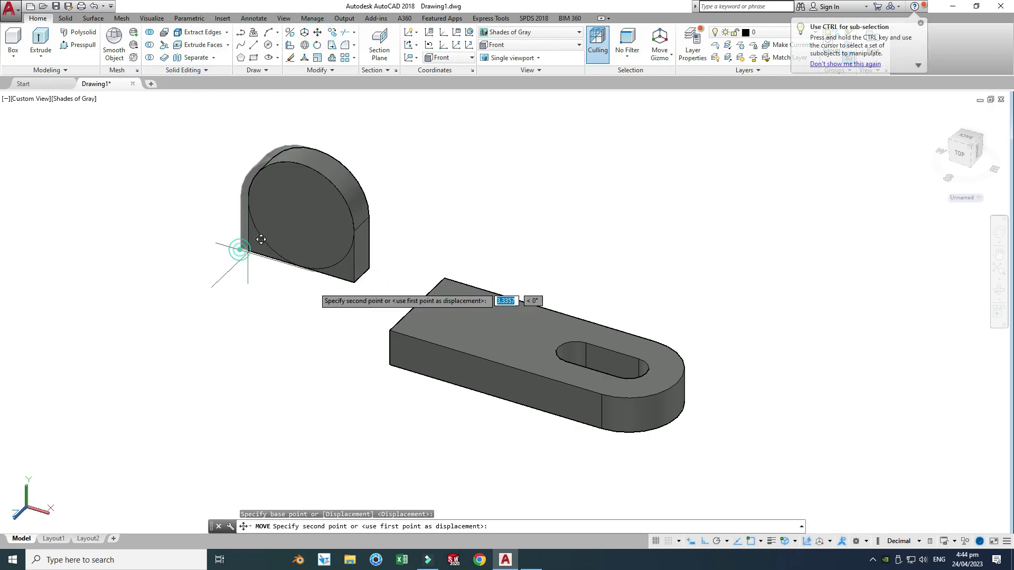
left_click(389, 328)
key("Escape")
scroll(391, 302, "up", 2)
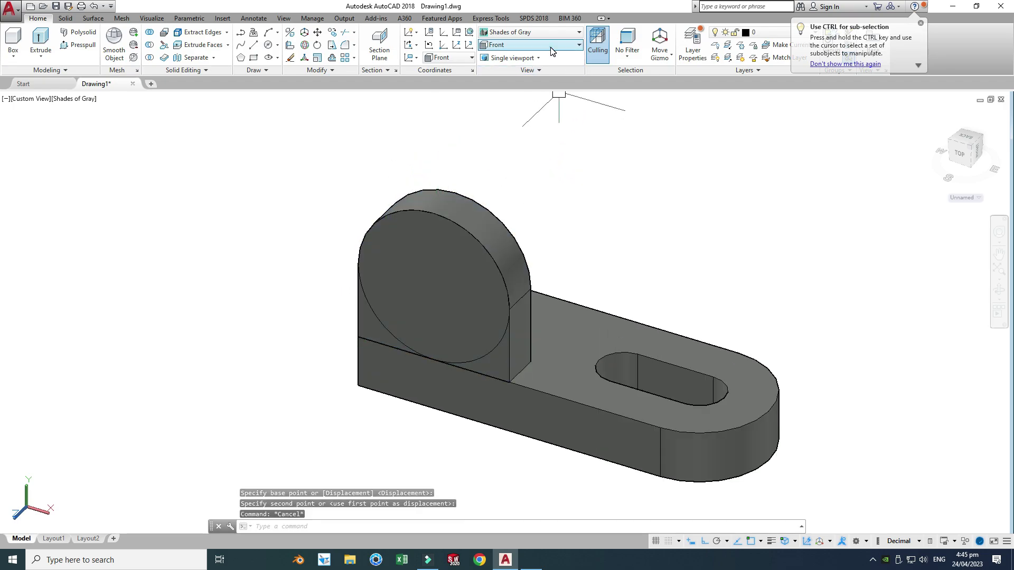
- Set the model view to Front and check the hole's position in the reference sketch
left_click(528, 44)
left_click(497, 99)
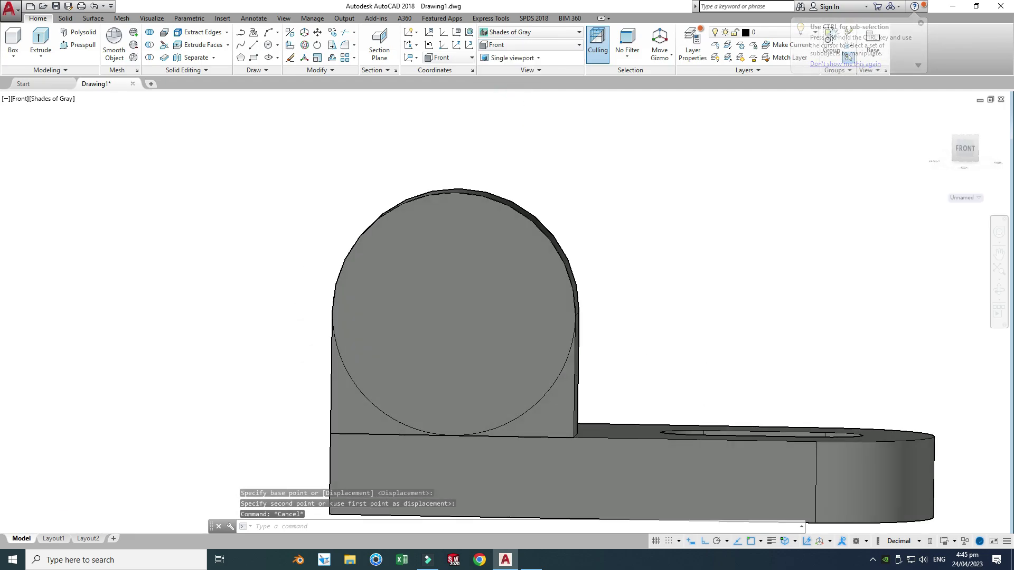
scroll(312, 200, "down", 4)
scroll(405, 226, "down", 2)
scroll(396, 233, "up", 2)
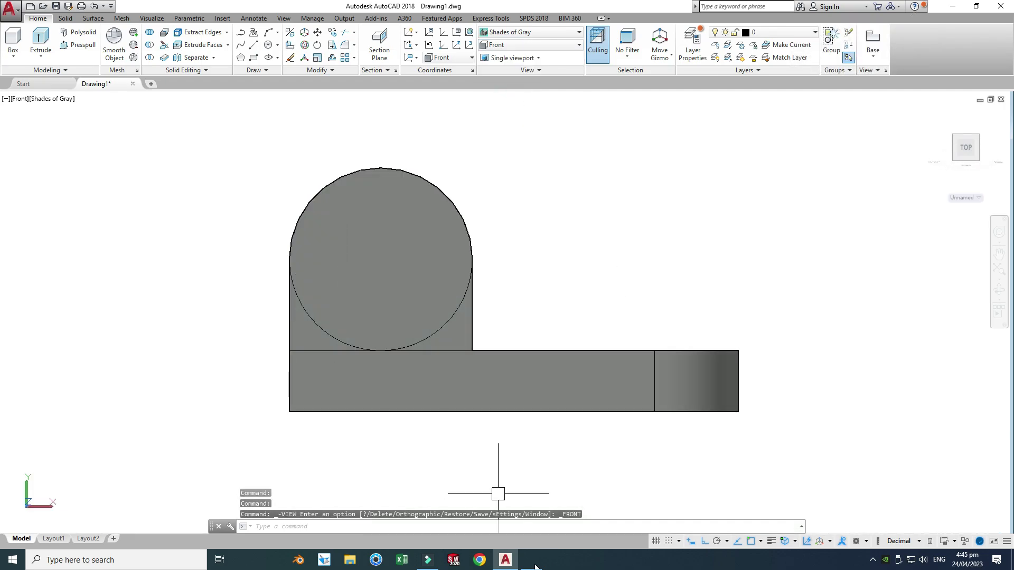
key("alt+Tab")
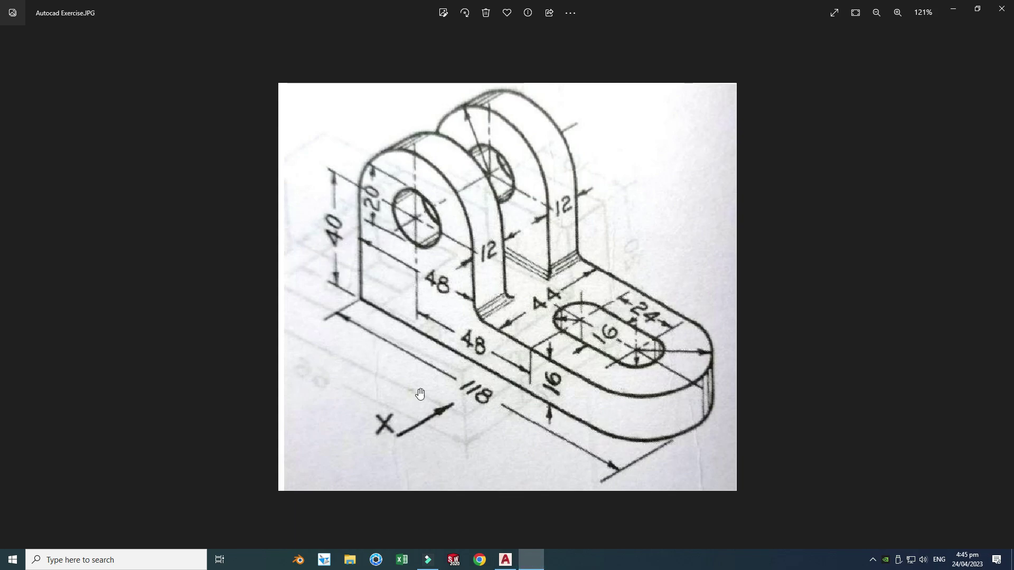
left_click(525, 560)
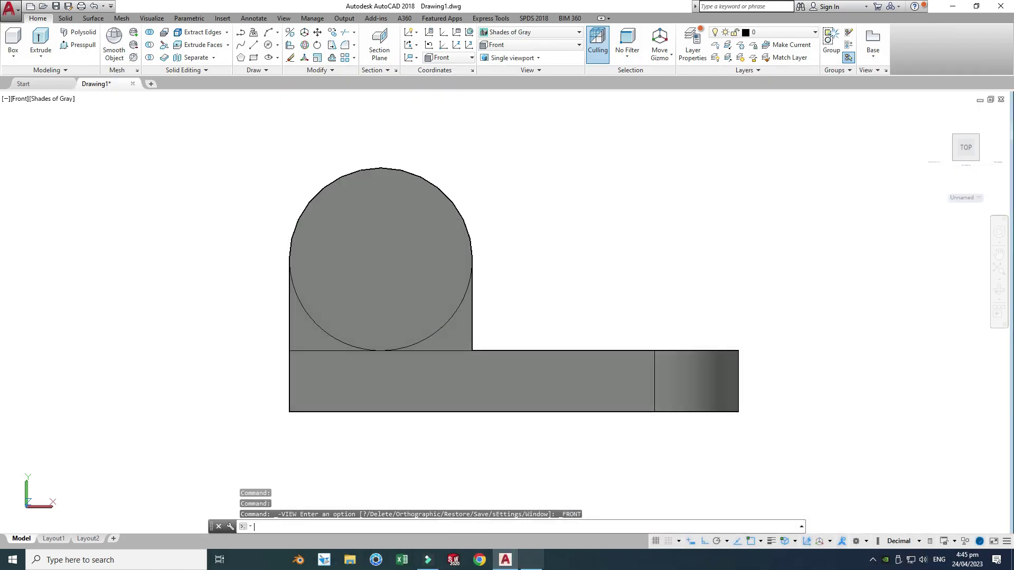
- Draw a 40-long vertical line up from the base's lower corner at the square end, continuing horizontally across the lug to its opposite edge
left_click(254, 45)
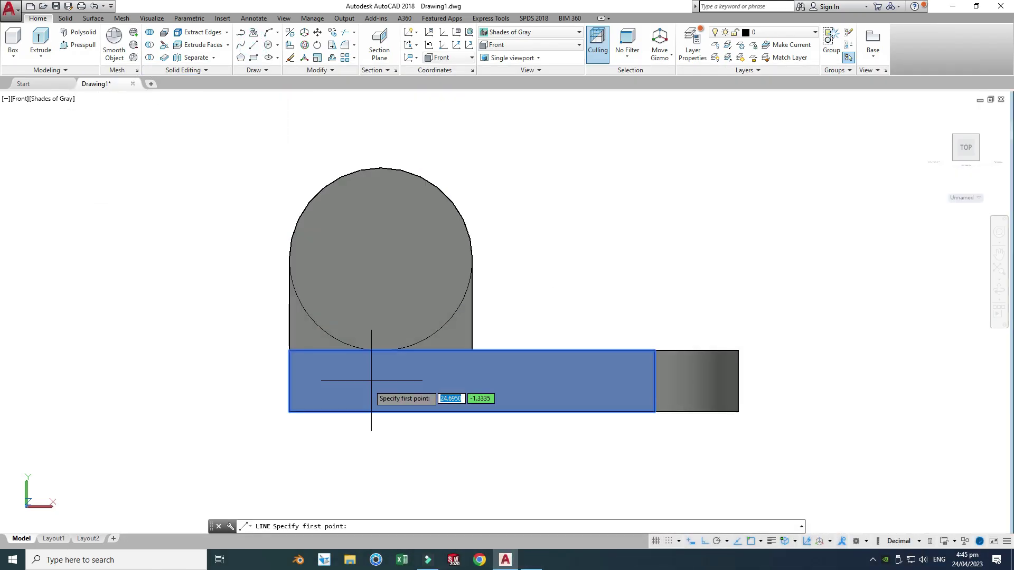
left_click(289, 411)
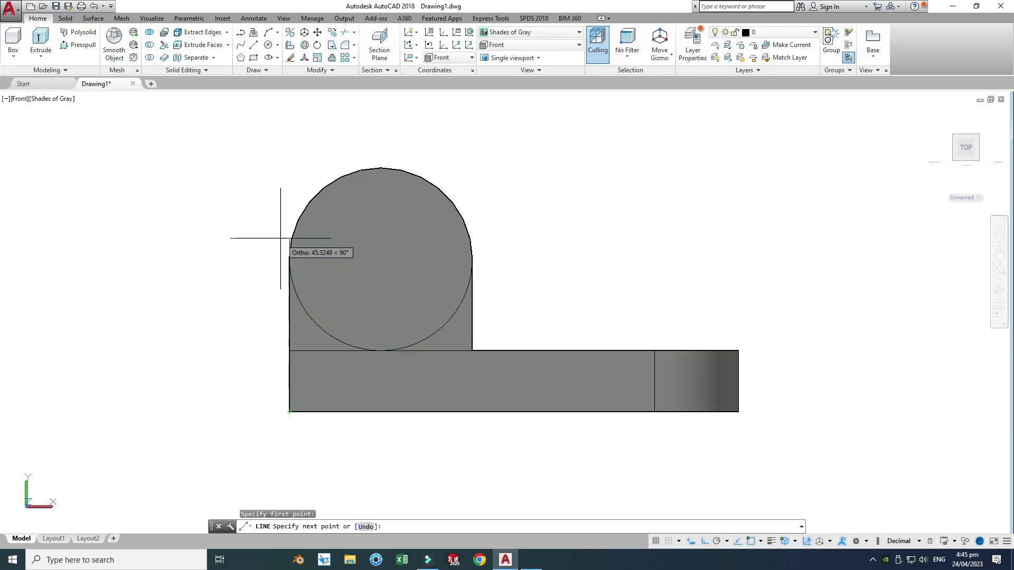
type("4")
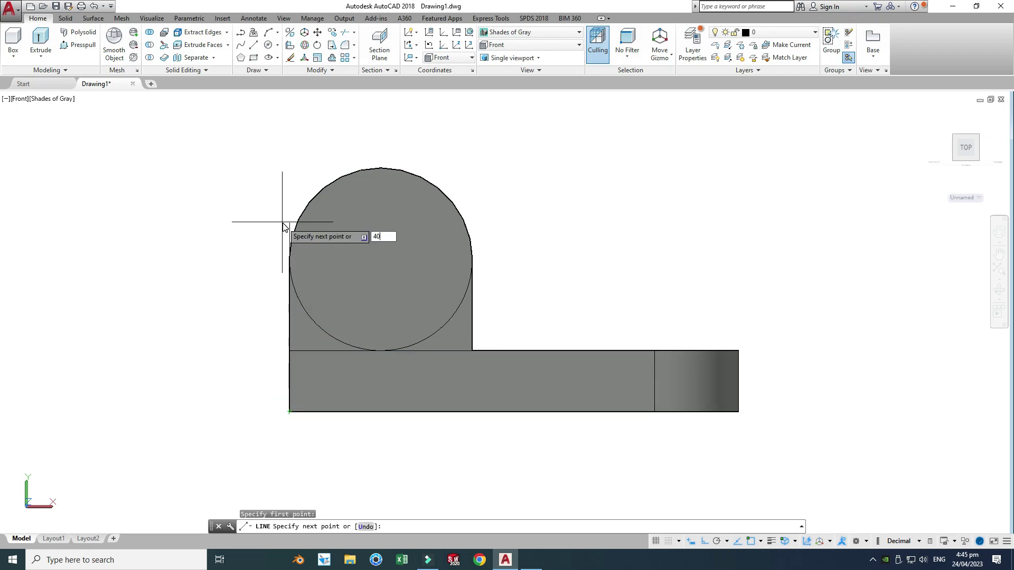
type("0")
key("Return")
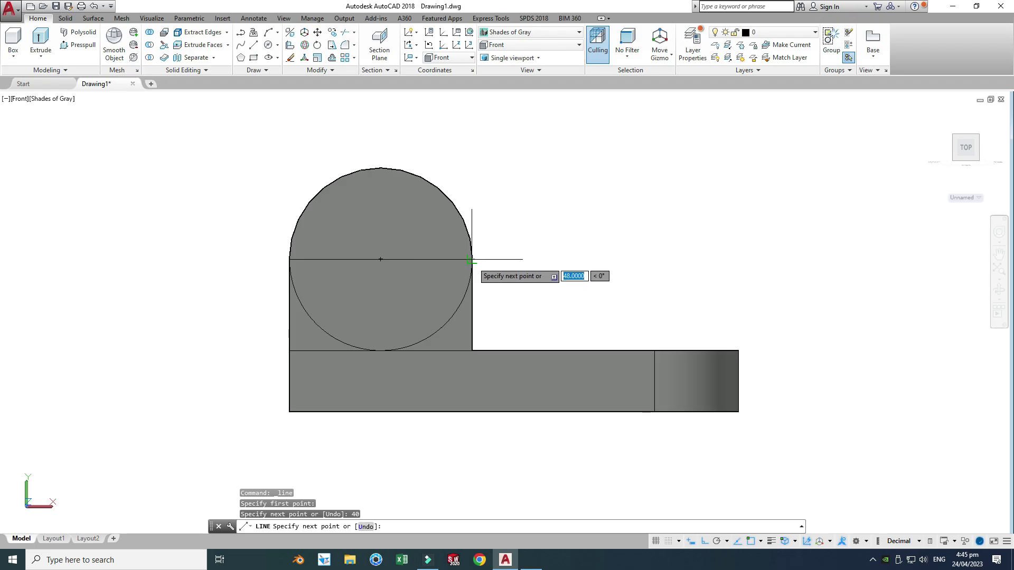
left_click(471, 259)
key("Escape")
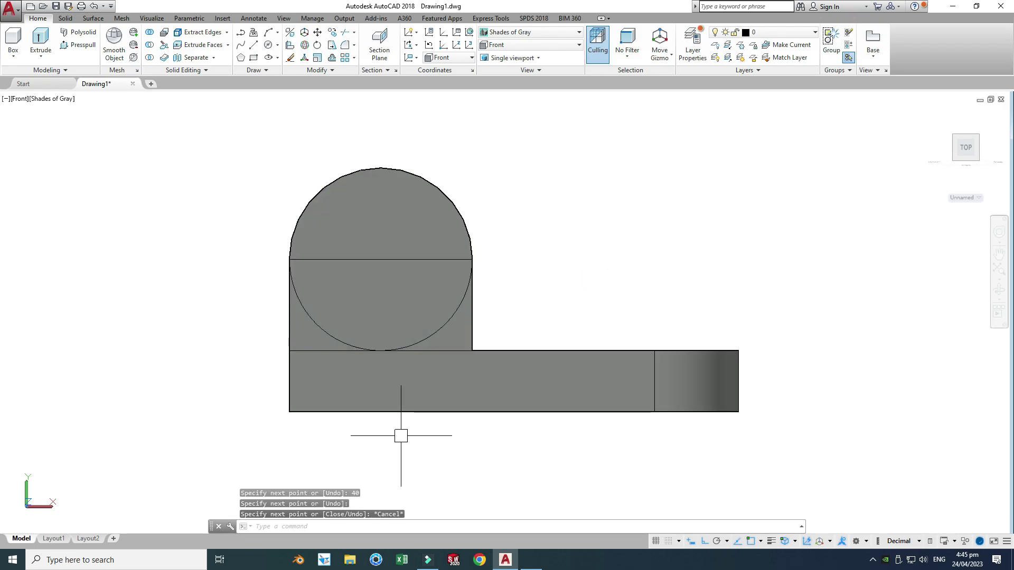
- Draw a circle of diameter 20 at the midpoint of the lug's horizontal line and check it against the reference sketch
left_click(277, 45)
left_click(289, 83)
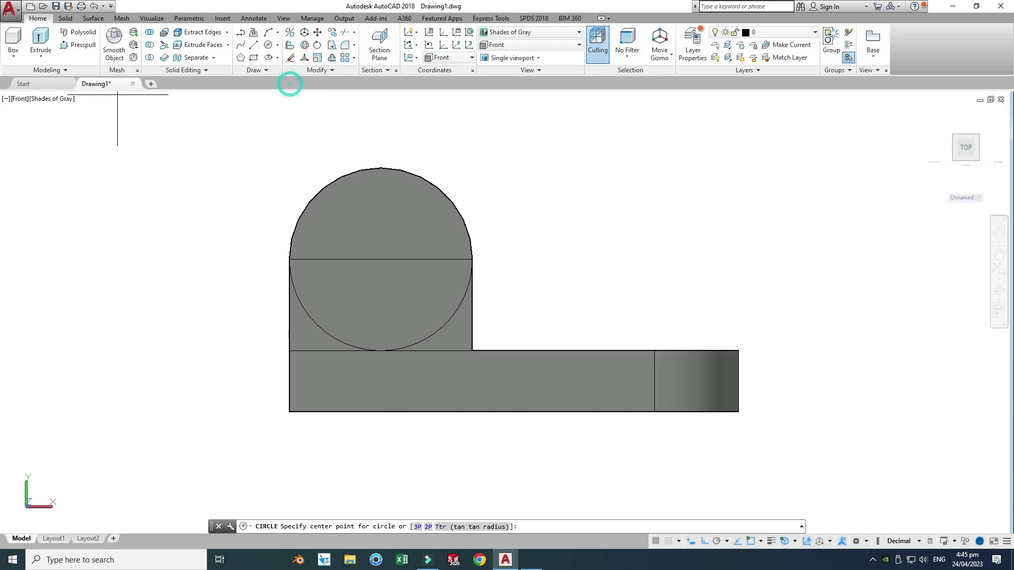
left_click(380, 260)
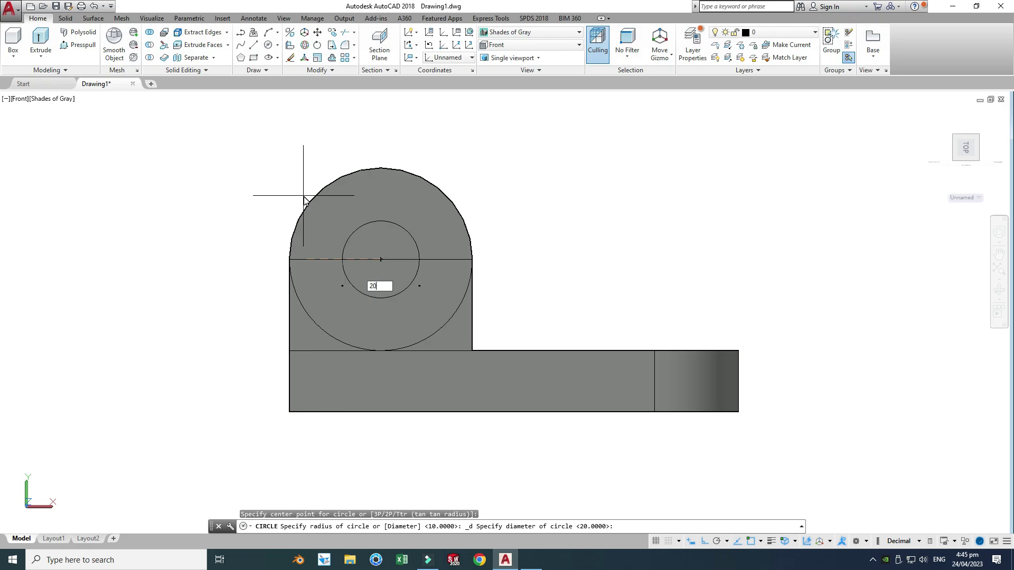
key("Return")
left_click(531, 560)
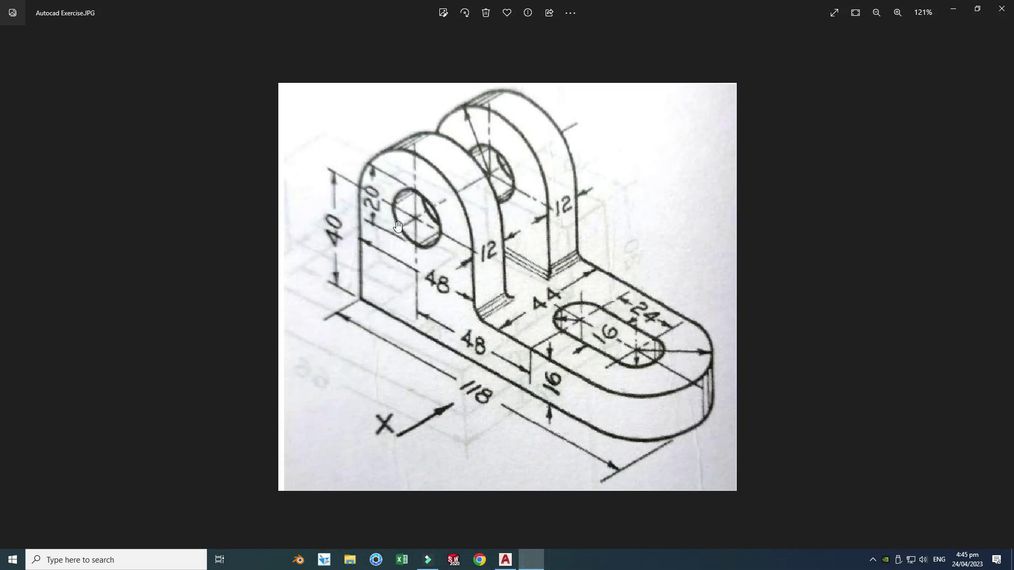
left_click(542, 562)
key("Escape")
- Switch the visual style to 2D Wireframe and erase the horizontal construction line and the 48-diameter circle from the lug
left_click(315, 259)
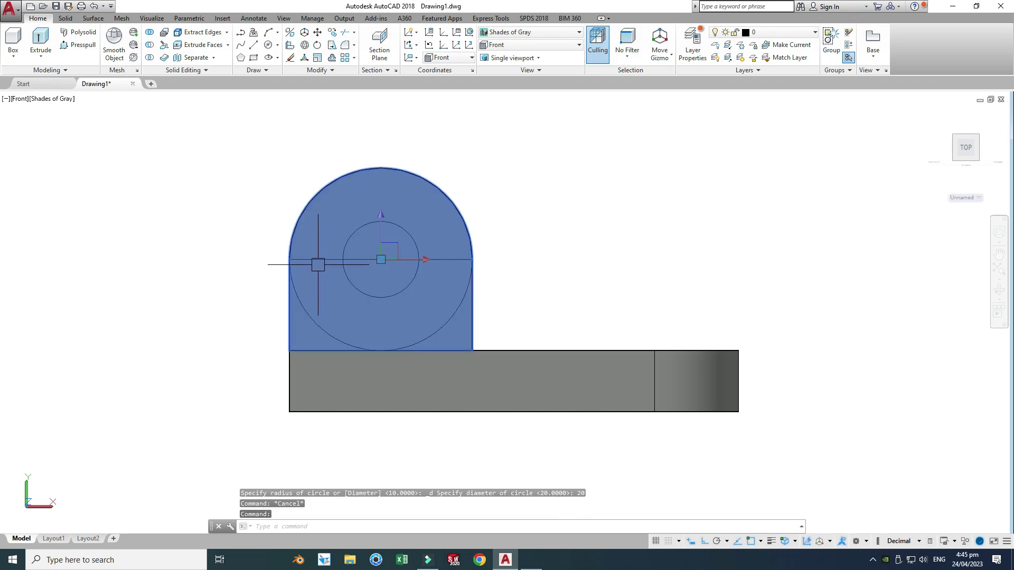
key("Escape")
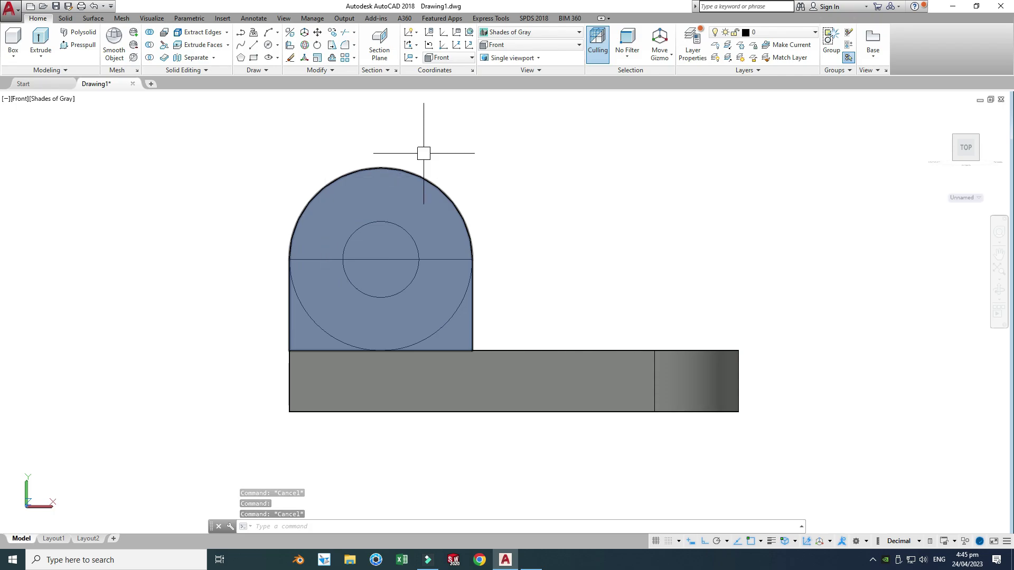
left_click(563, 37)
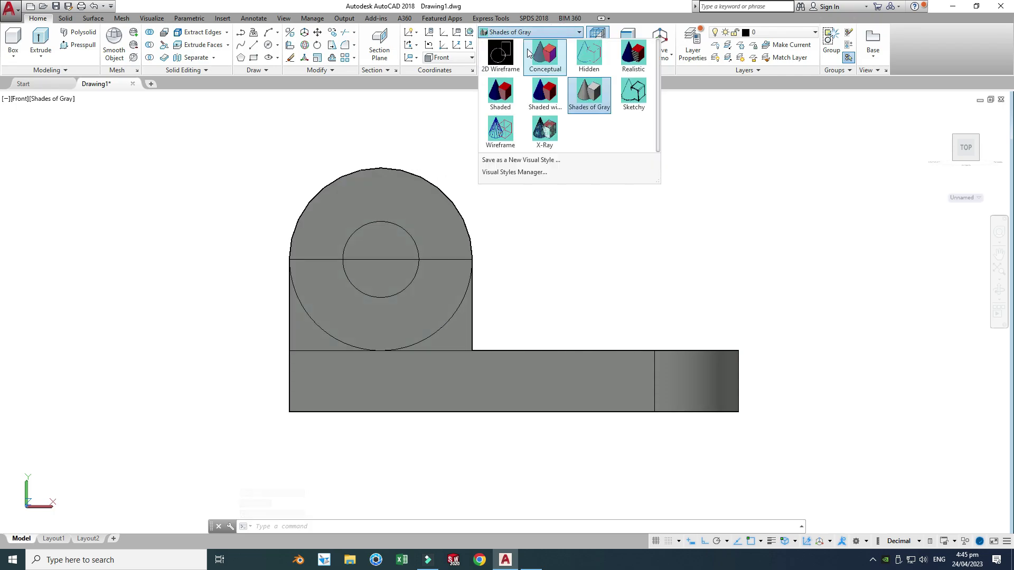
left_click(503, 57)
left_click(324, 259)
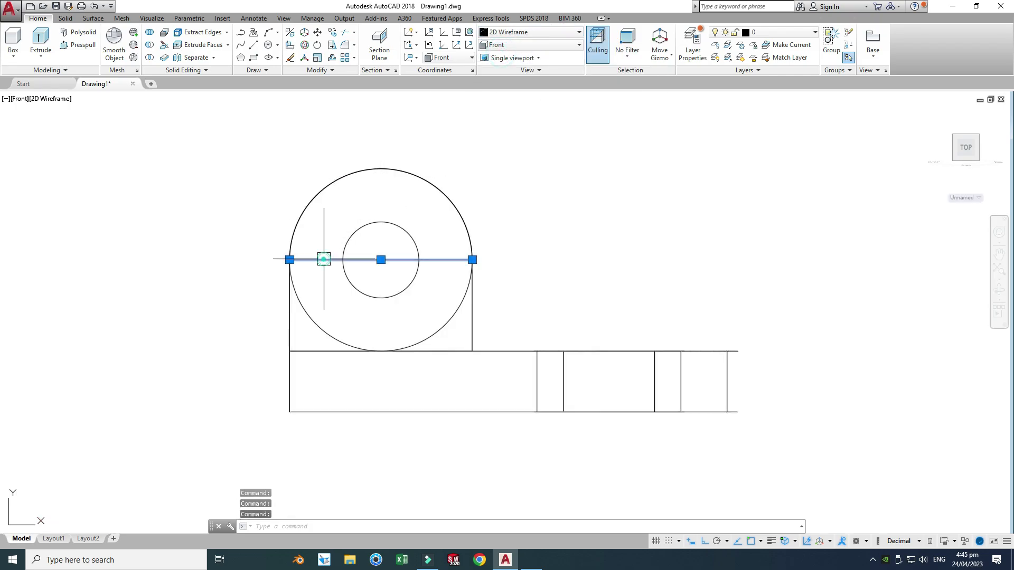
key("Delete")
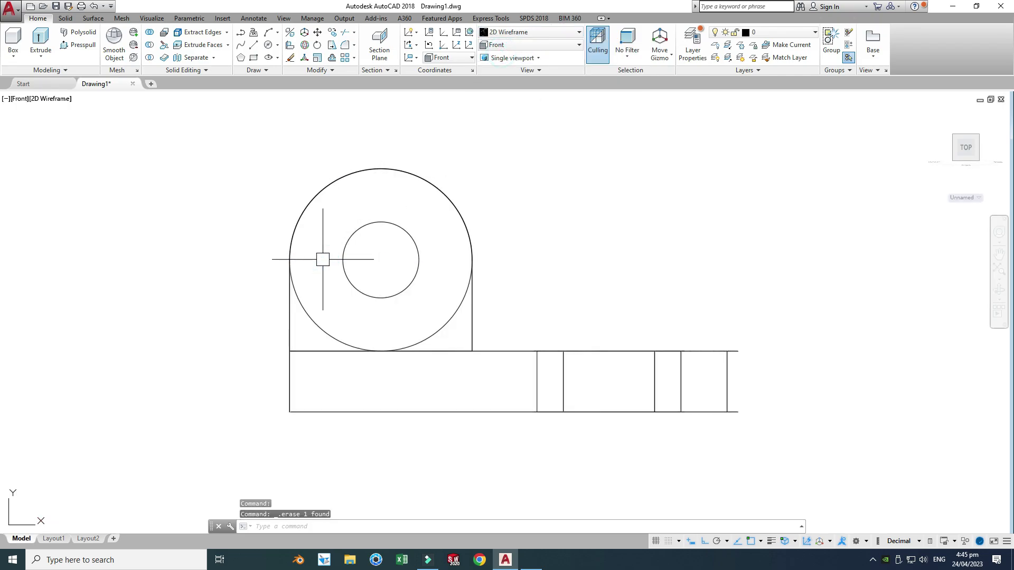
left_click(315, 316)
key("Delete")
- Orbit the model to an angled view and set the visual style to Shades of Gray
scroll(363, 201, "down", 2)
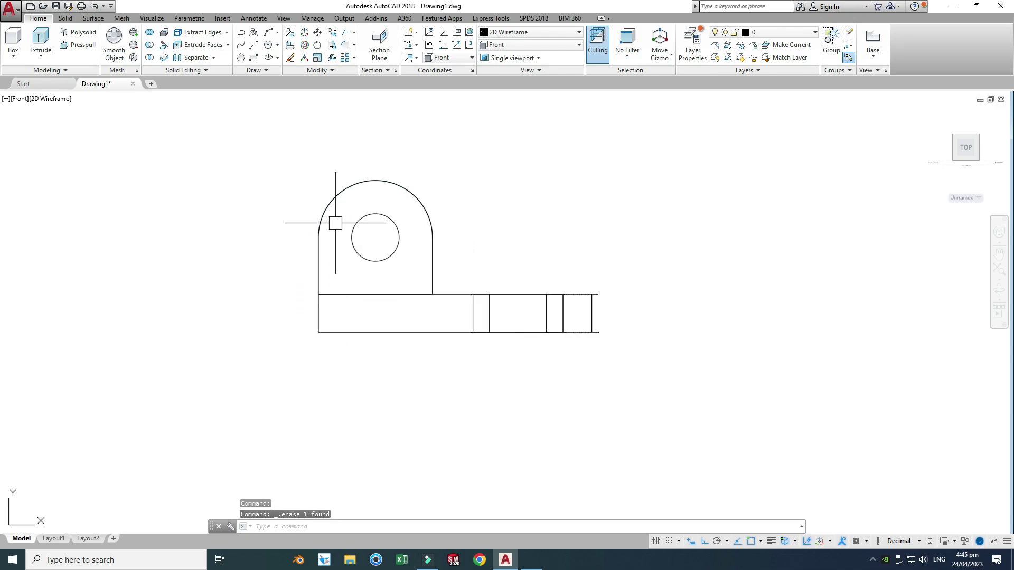
scroll(334, 224, "up", 2)
scroll(607, 238, "down", 2)
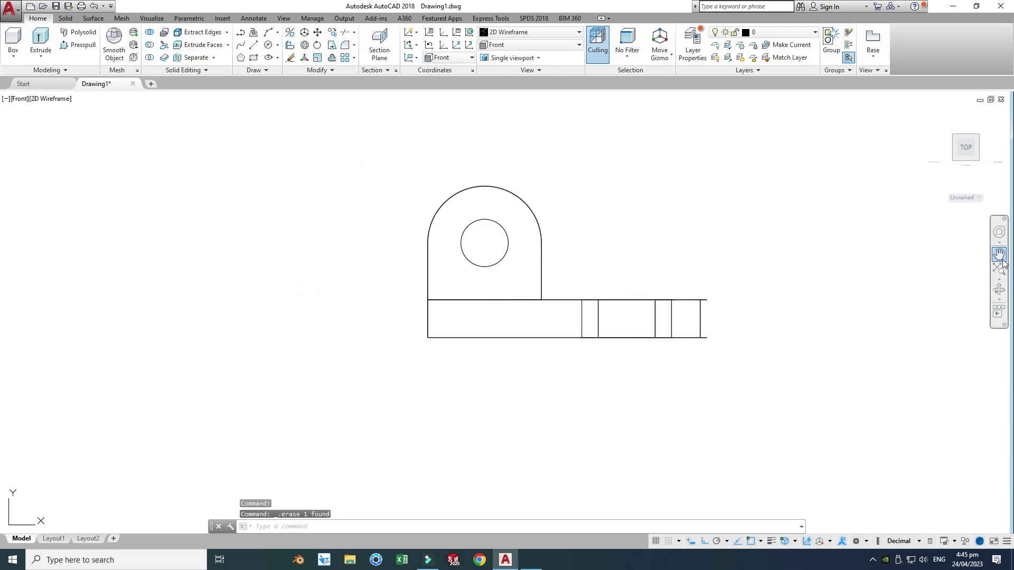
left_click(999, 292)
left_click_drag(801, 226, 694, 243)
left_click_drag(655, 205, 640, 188)
left_click(556, 40)
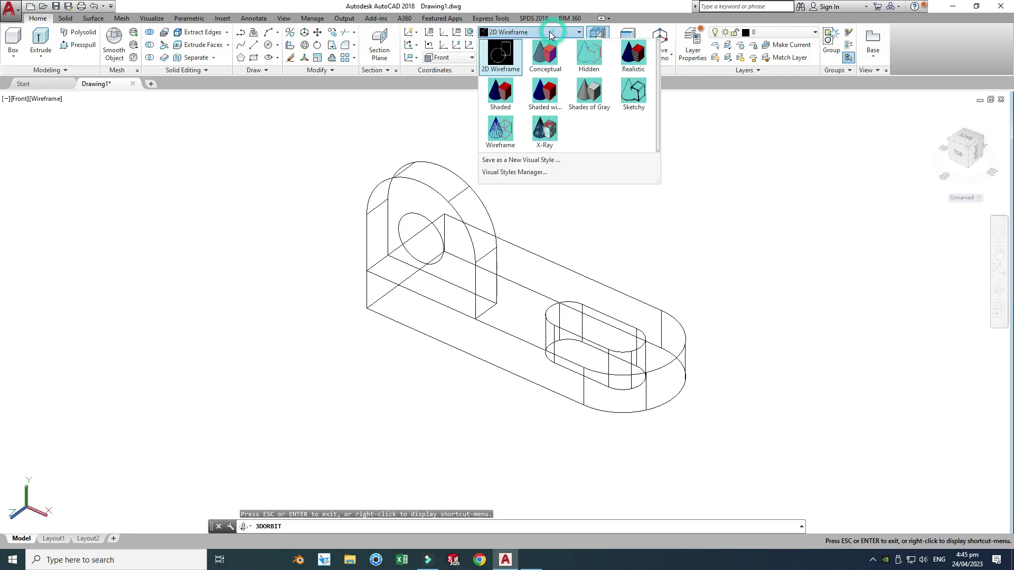
left_click(595, 101)
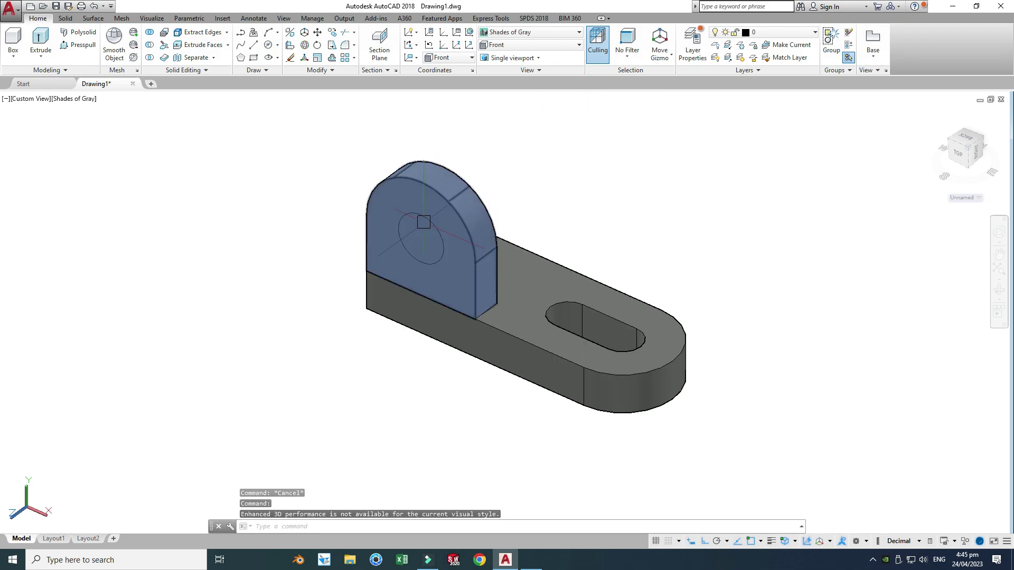
scroll(423, 222, "up", 2)
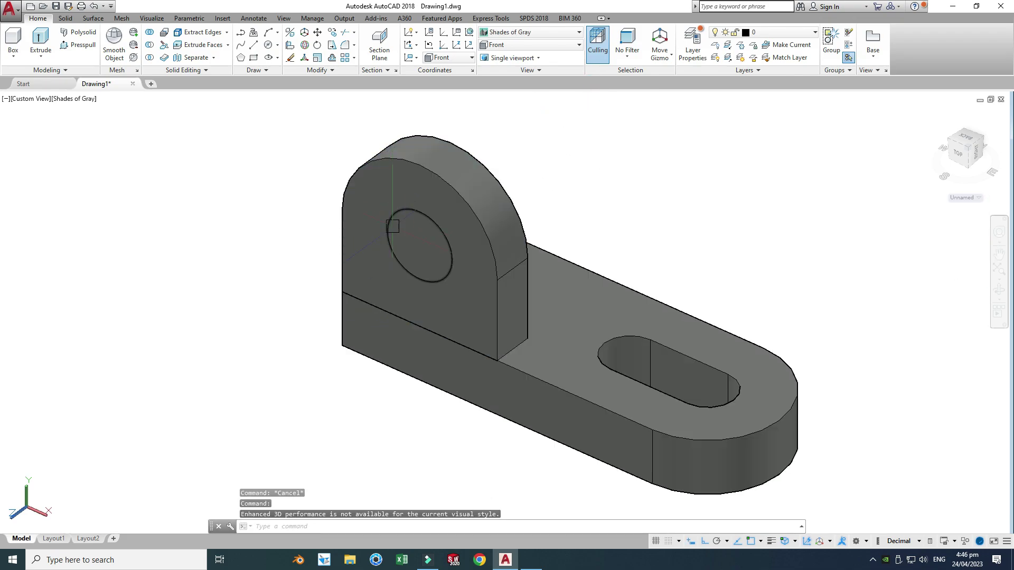
- Presspull the 20-diameter circle area all the way through the upright lug to cut its round hole
left_click(78, 45)
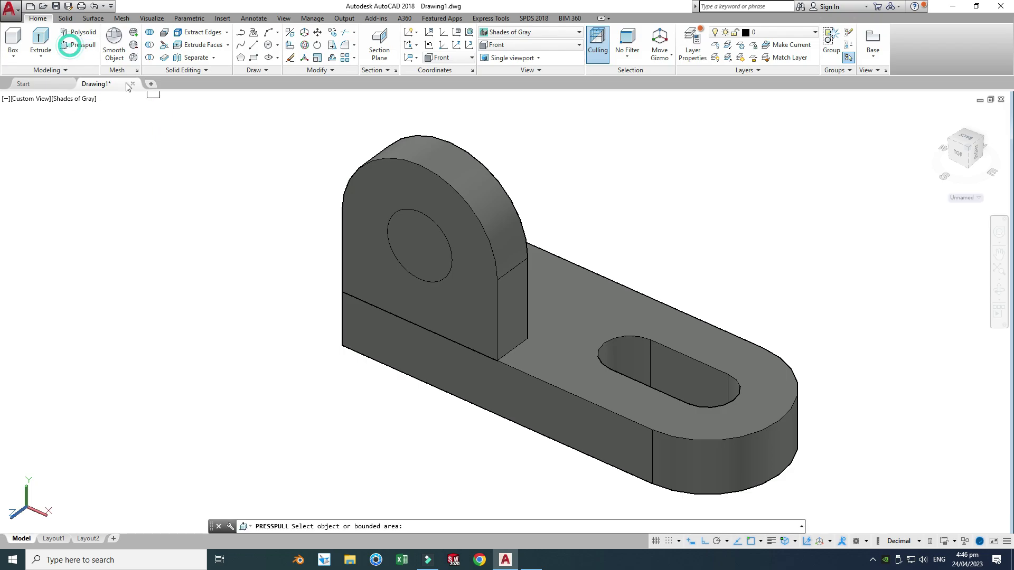
left_click(419, 241)
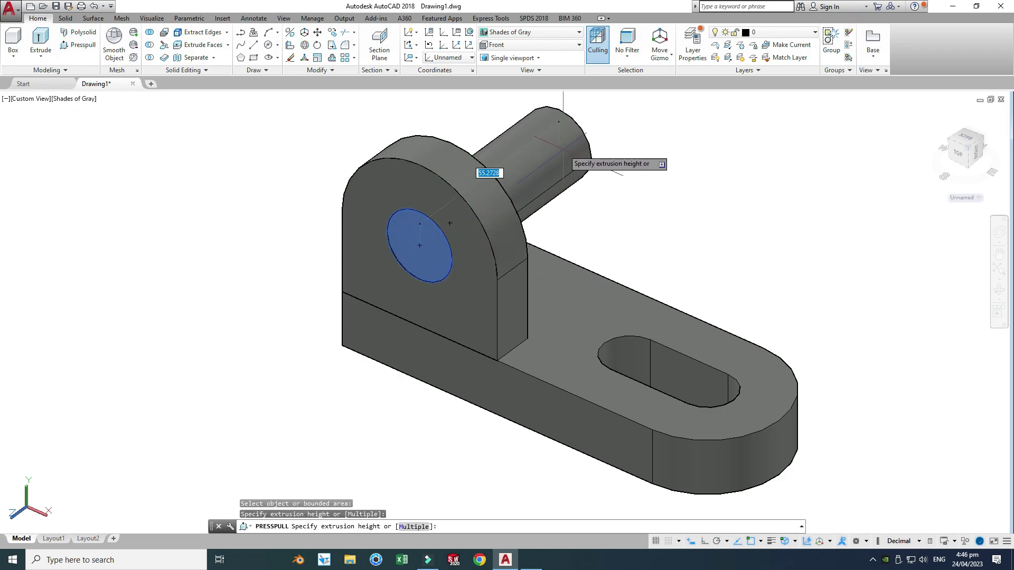
left_click(562, 149)
key("Escape")
middle_click_drag(339, 201, 598, 186, "shift")
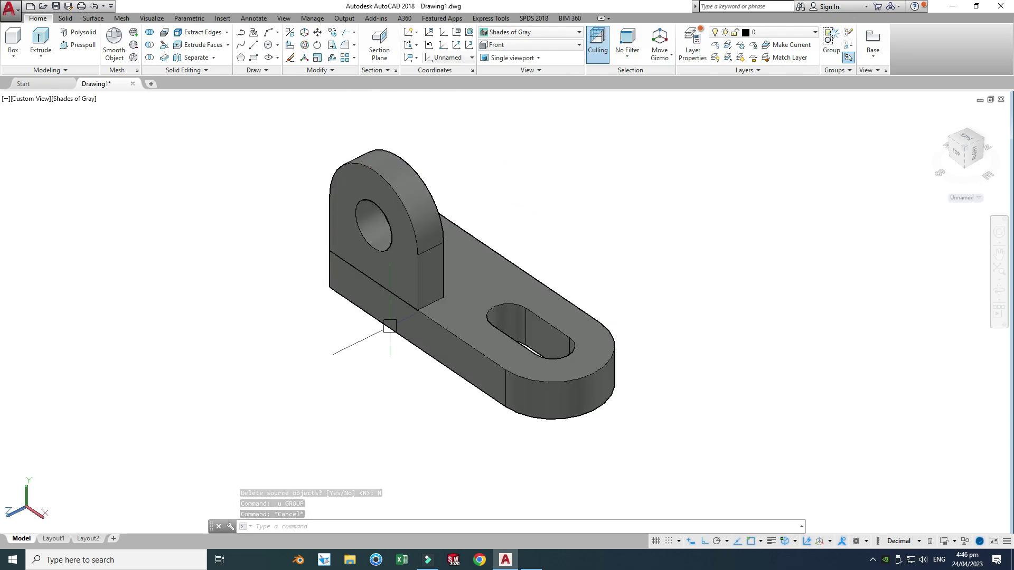
- Copy the lug from its lower outer corner across the base's width, placing the copy clear of the base plate's opposite side
left_click(364, 160)
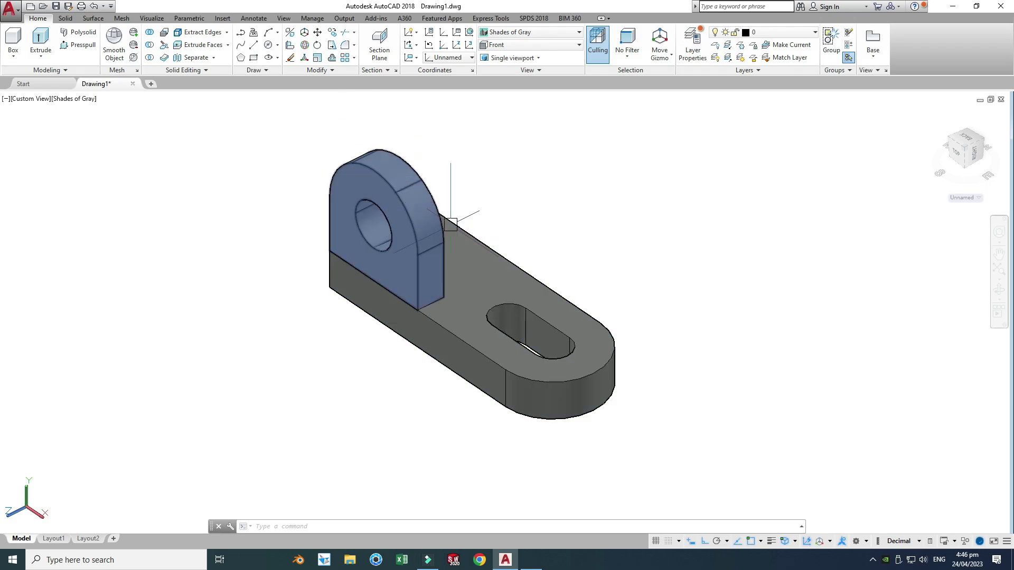
left_click(332, 32)
left_click(364, 168)
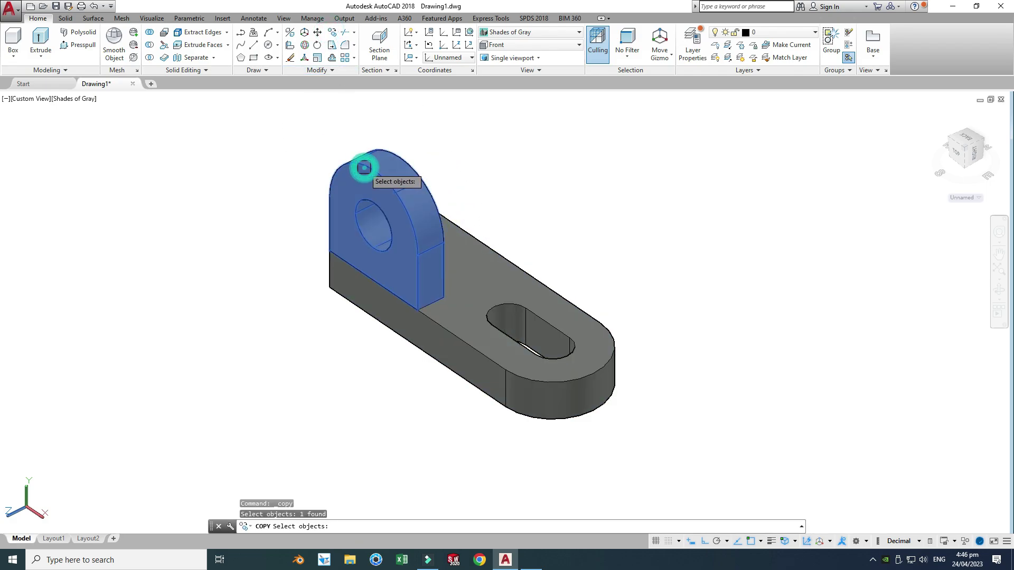
key("Return")
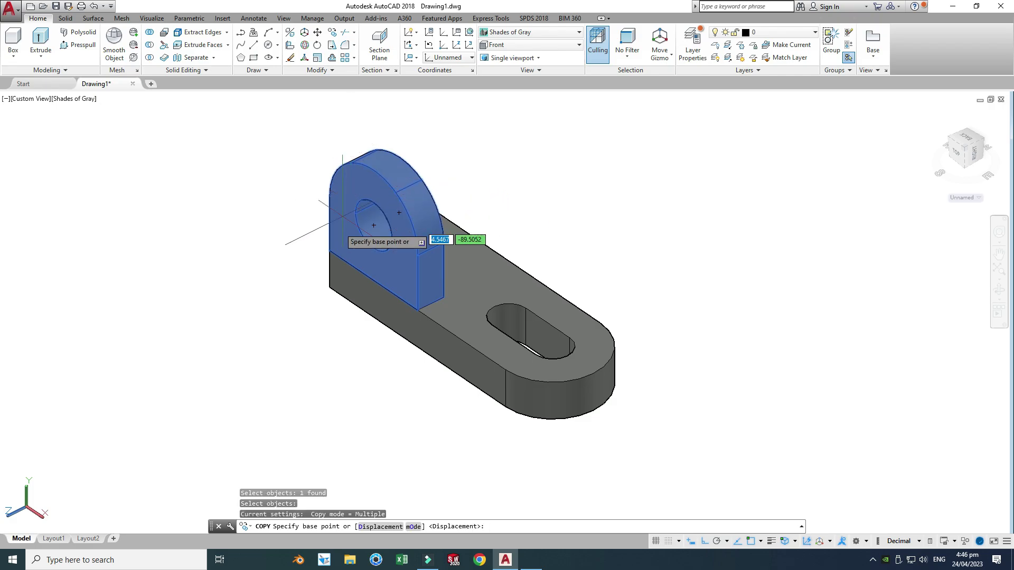
left_click(329, 250)
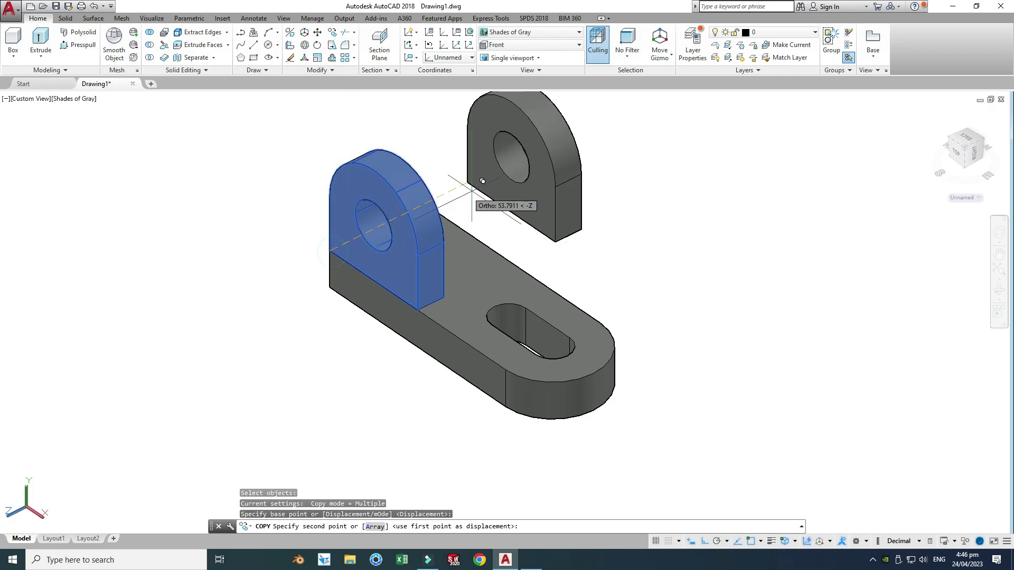
left_click(491, 186)
key("Escape")
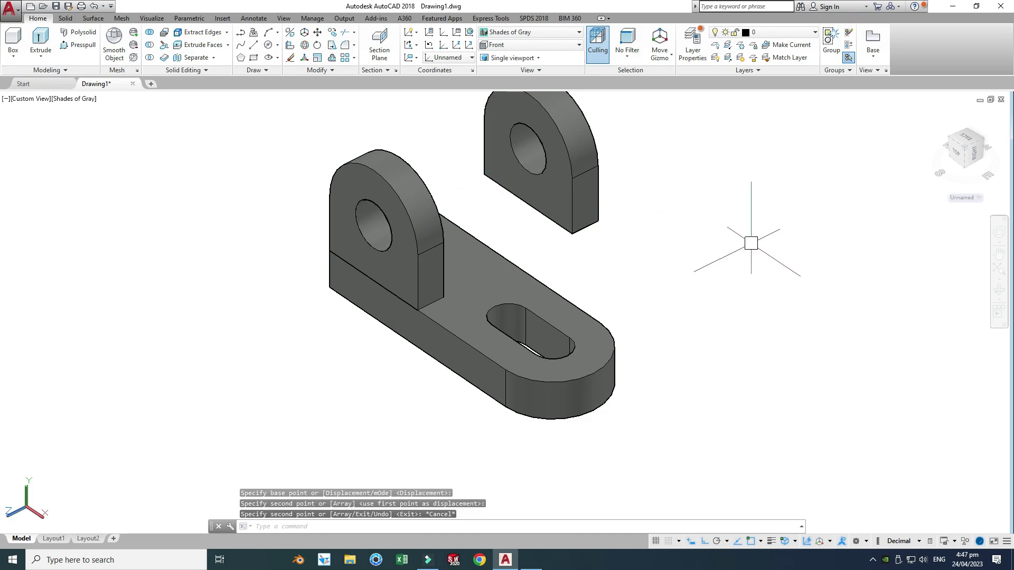
- Move the copied lug by its lower outer corner onto the base plate's matching top corner, opposite the first lug
left_click(999, 289)
left_click_drag(879, 289, 481, 278)
scroll(365, 345, "up", 1)
key("Escape")
left_click(365, 402)
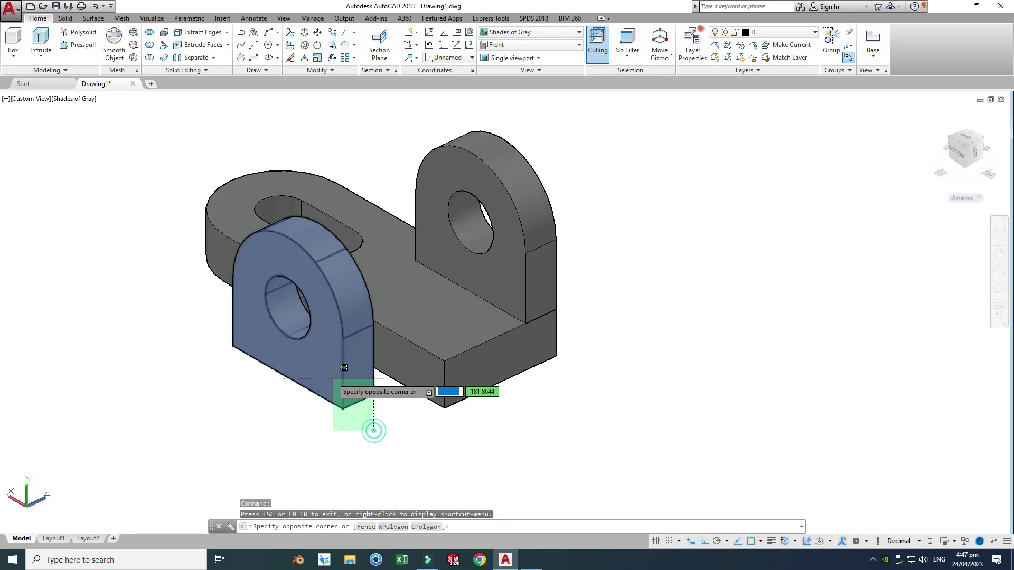
left_click(328, 376)
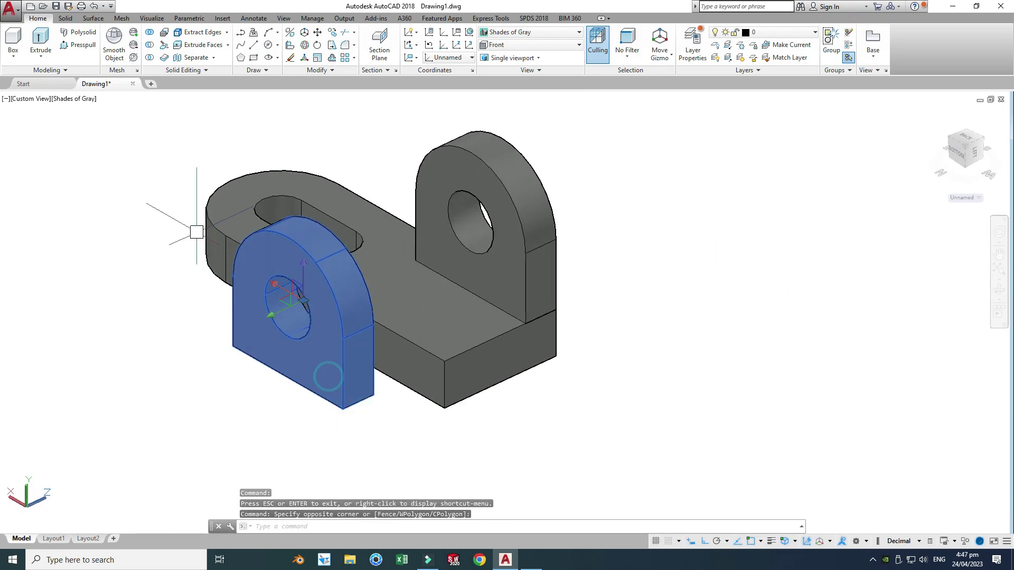
left_click(317, 32)
left_click(343, 408)
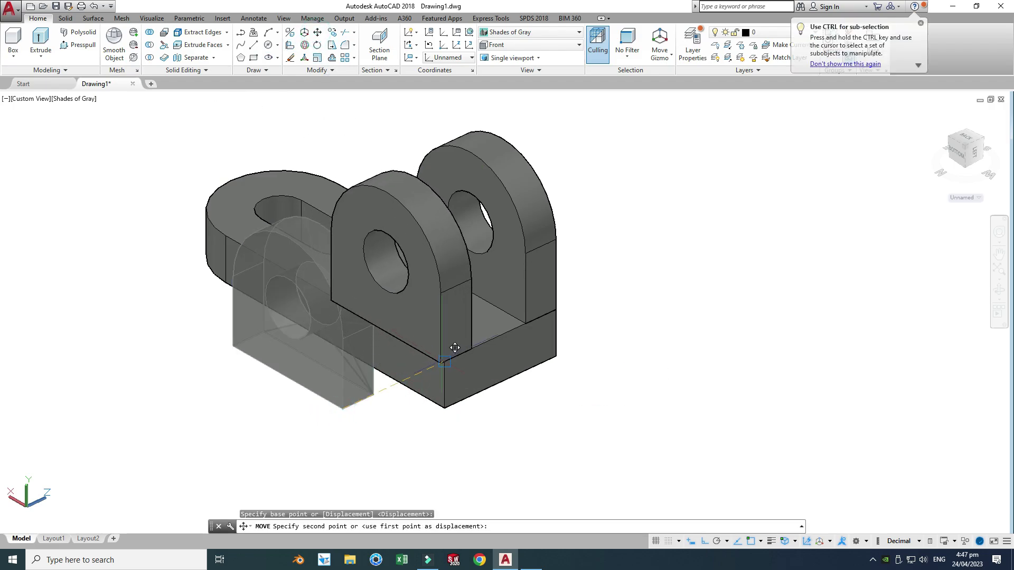
key("Escape")
key("Escape")
- Examine the base plate and lugs as individual solids from another angle and compare the model with the reference sketch
scroll(611, 278, "down", 3)
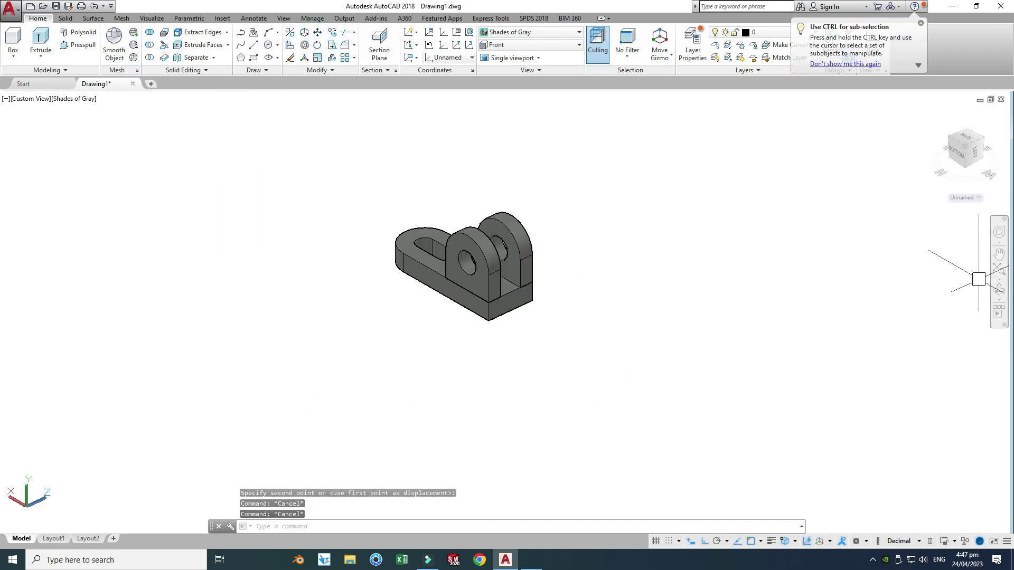
middle_click_drag(699, 333, 467, 264, "shift")
middle_click_drag(530, 224, 345, 226, "shift")
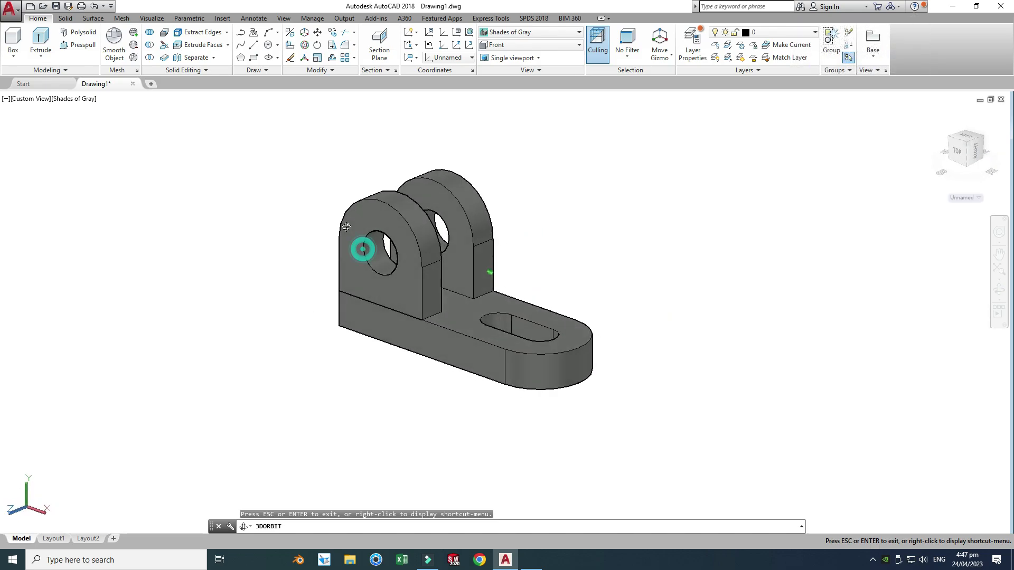
left_click(446, 345)
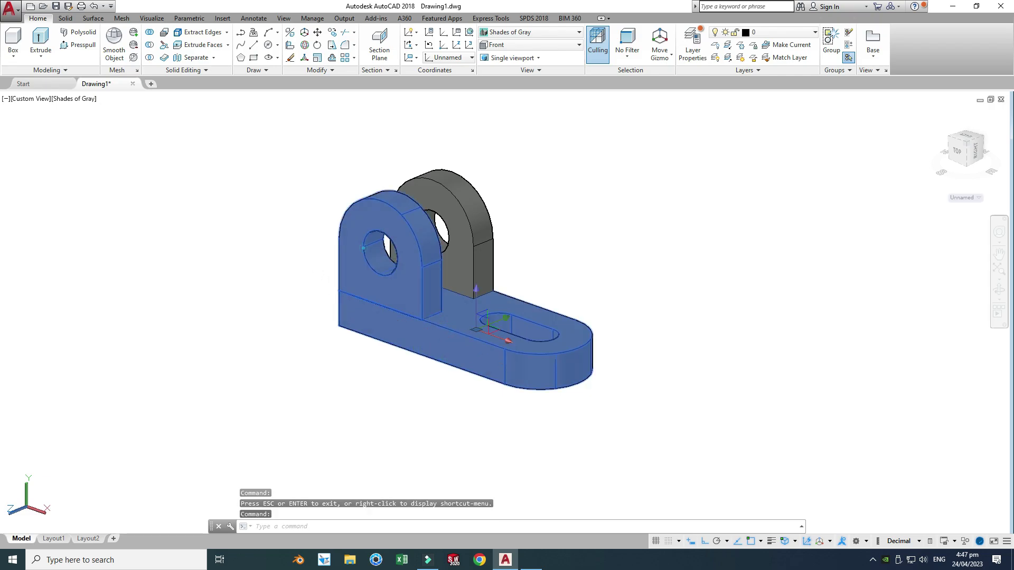
key("Escape")
left_click(468, 348)
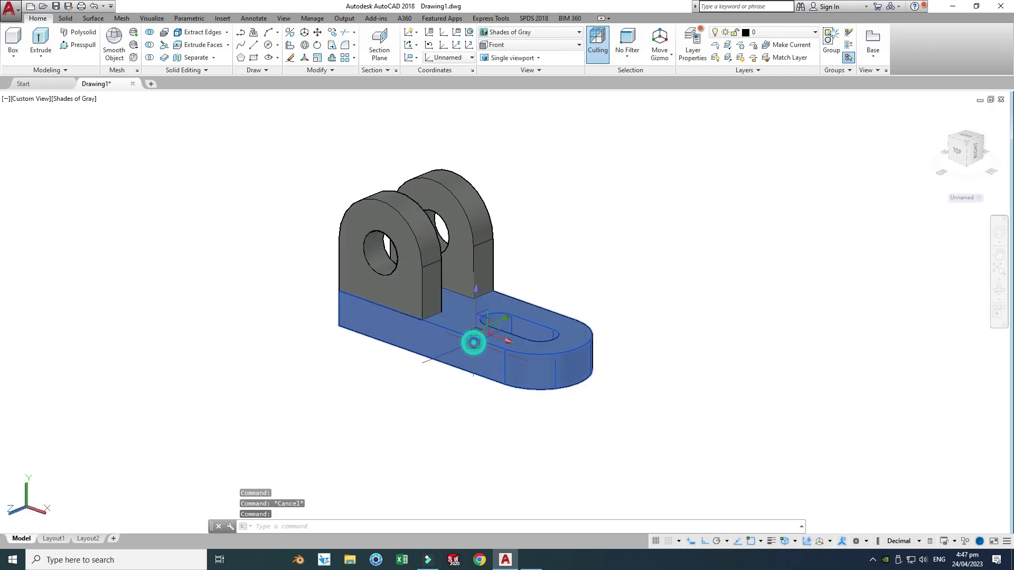
left_click(398, 269)
left_click(446, 200)
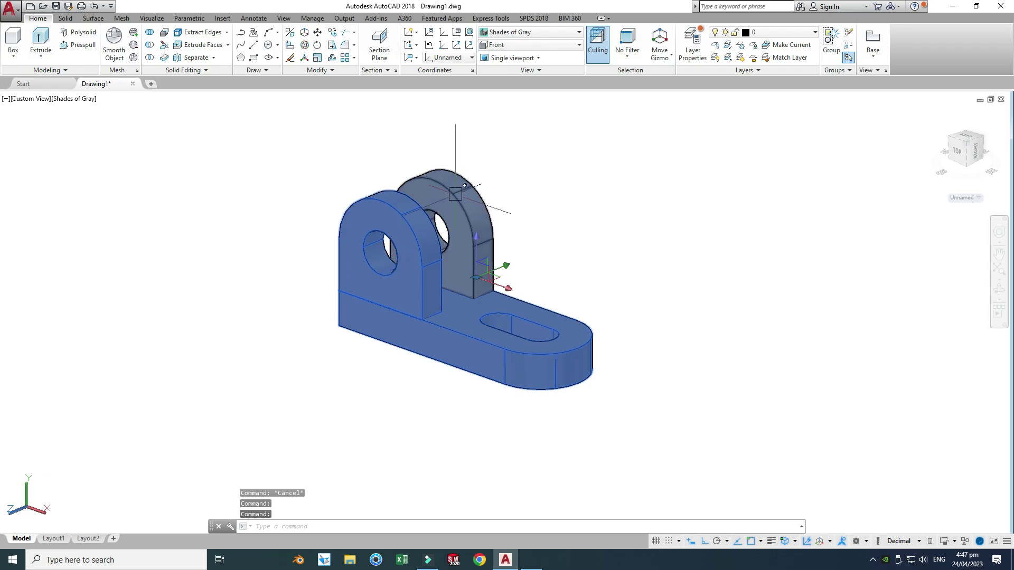
key("Escape")
scroll(318, 178, "down", 2)
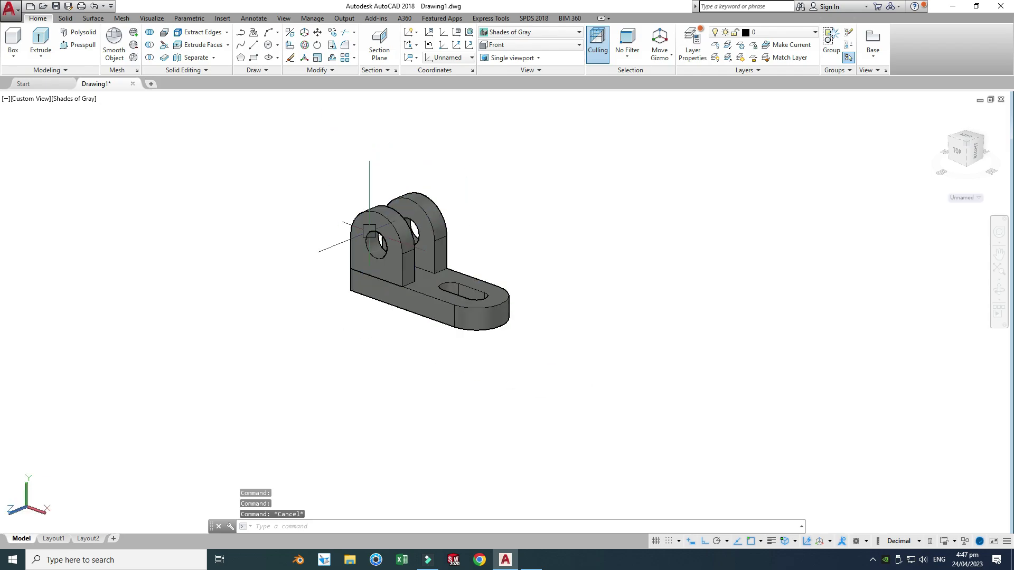
left_click(530, 559)
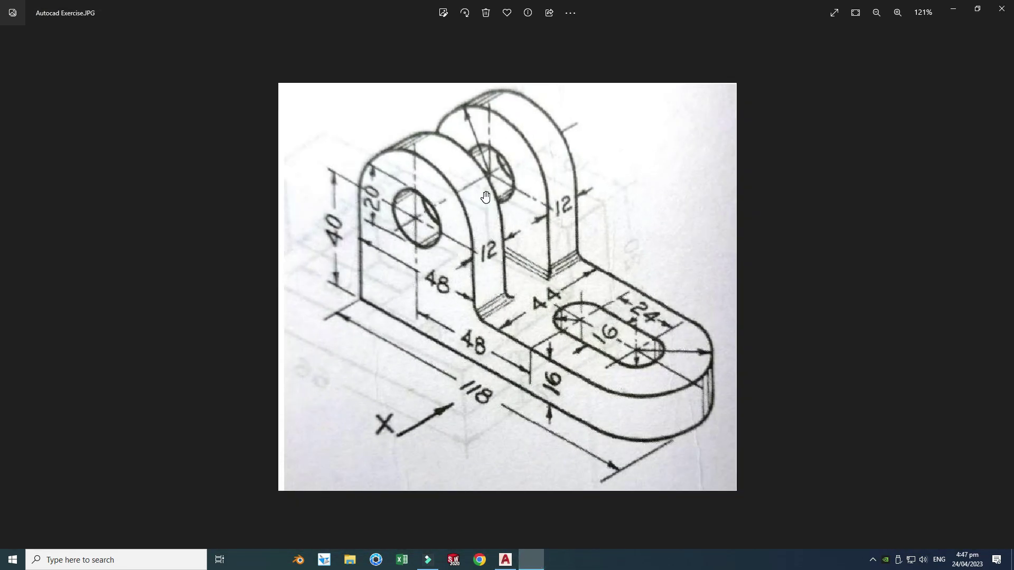
key("alt+Tab")
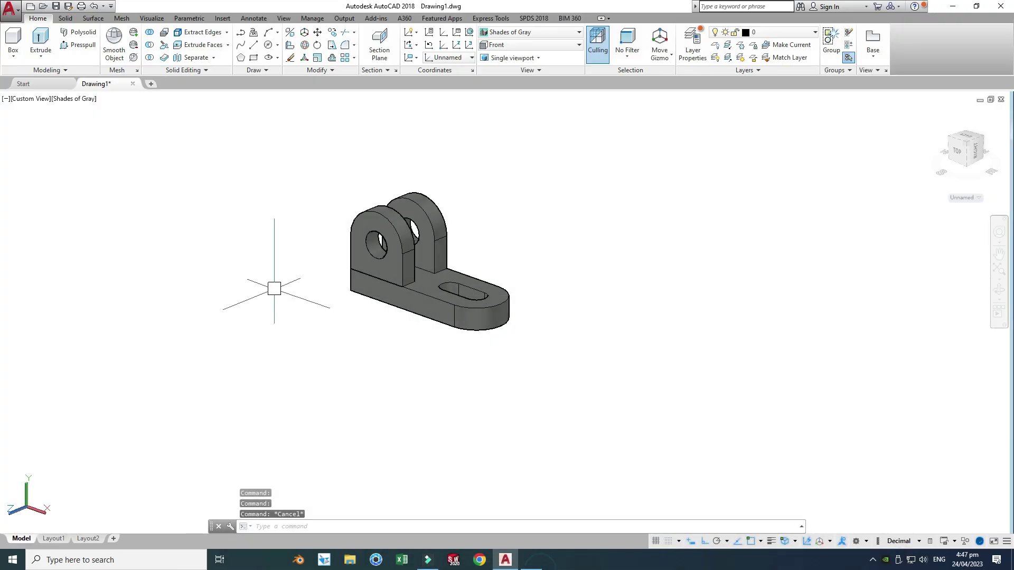
- Union the base plate and both lugs into a single solid
left_click(148, 35)
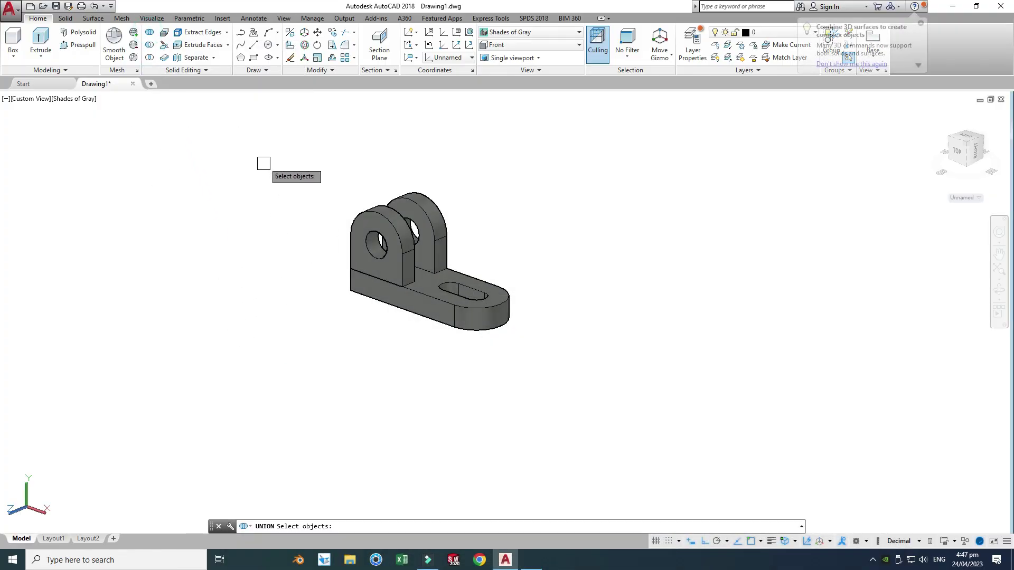
left_click(219, 124)
left_click(575, 390)
key("Return")
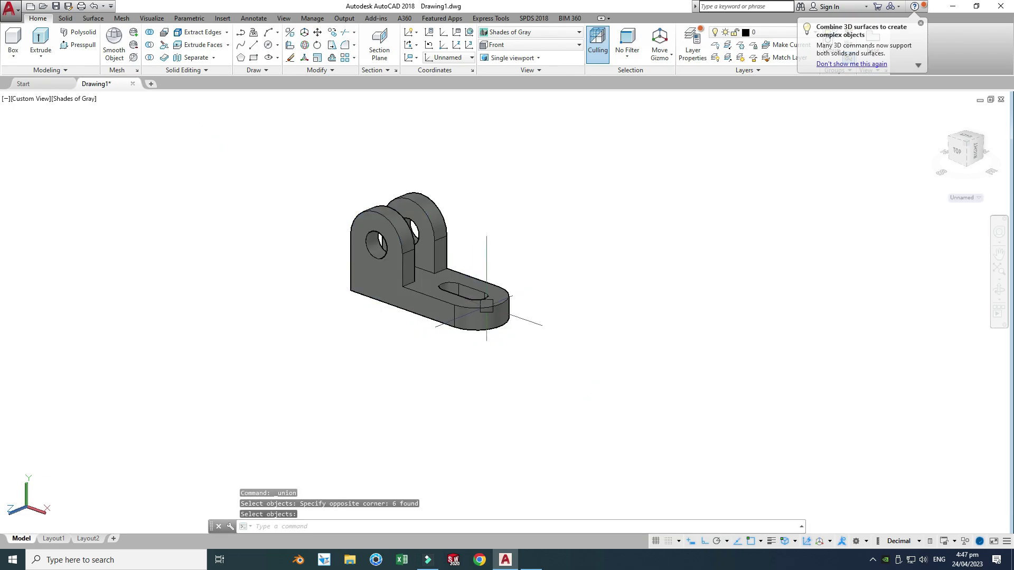
- Move the united bracket along its length, clear of the leftover construction lines and circle
scroll(395, 265, "up", 2)
left_click(395, 306)
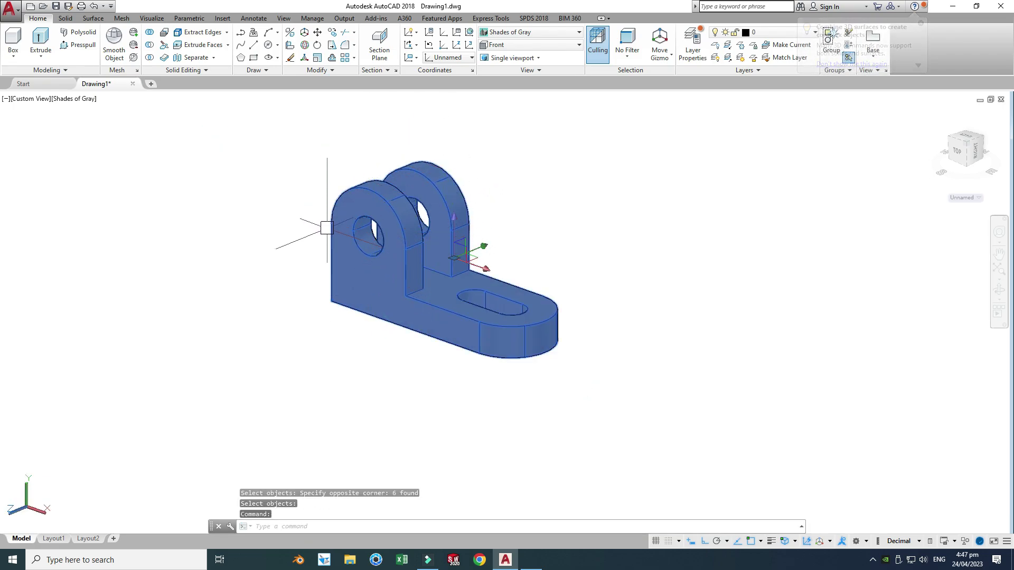
scroll(408, 285, "down", 2)
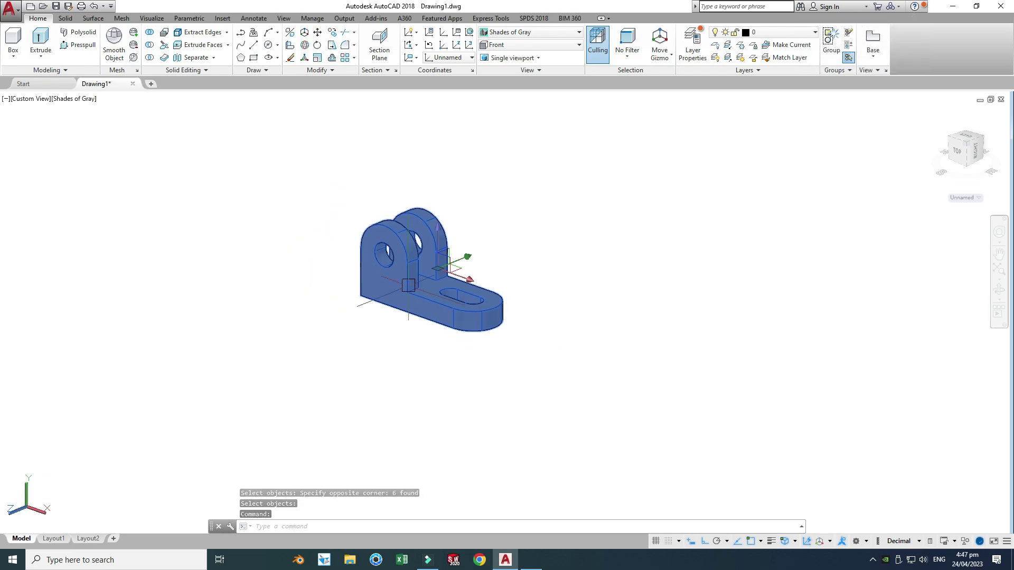
left_click(464, 280)
left_click(636, 341)
key("Escape")
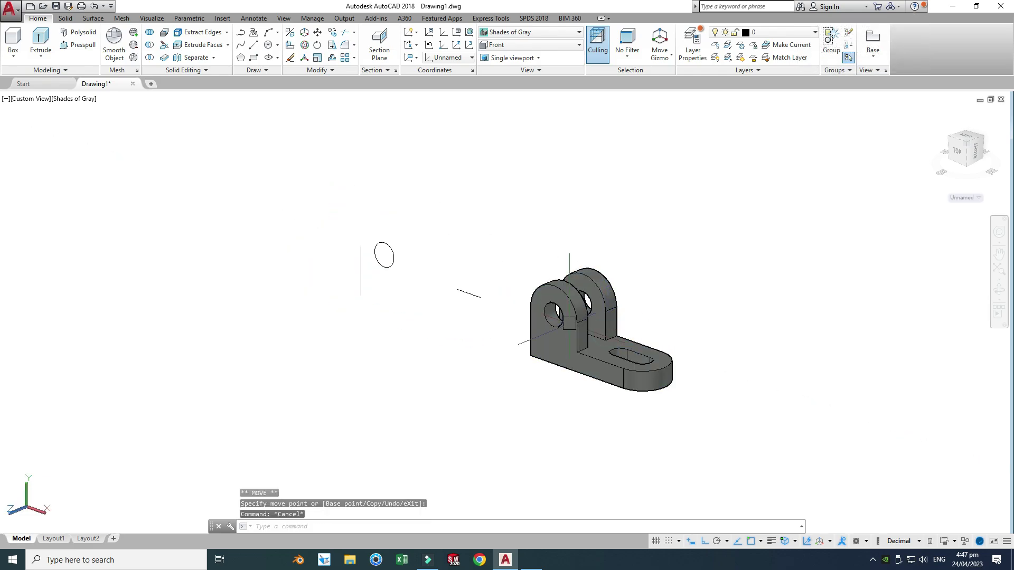
- Select the leftover construction lines and circle beside the bracket
mouse_move(289, 174)
left_mouse_down()
mouse_move(470, 294)
mouse_move(504, 338)
left_mouse_up()
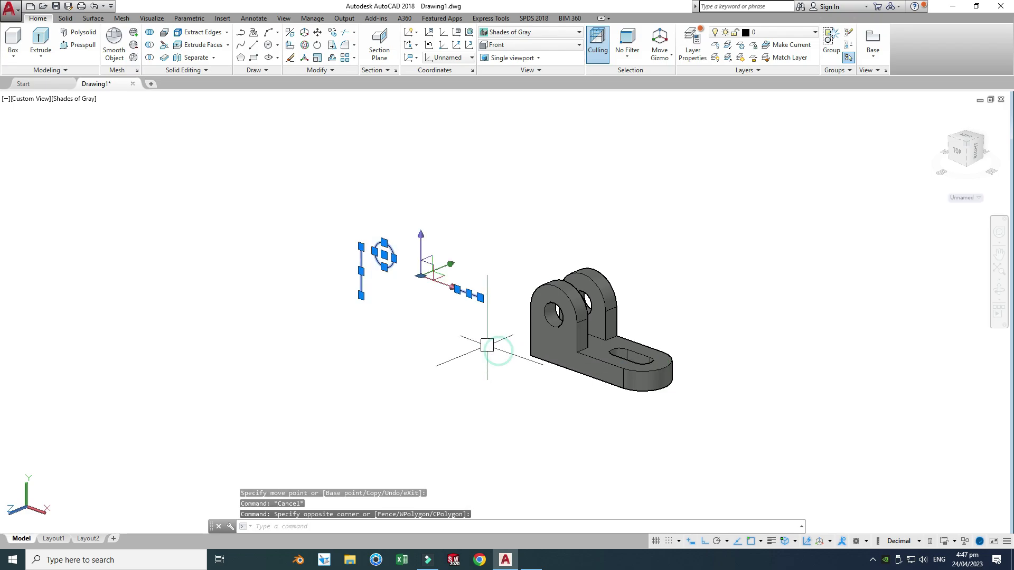